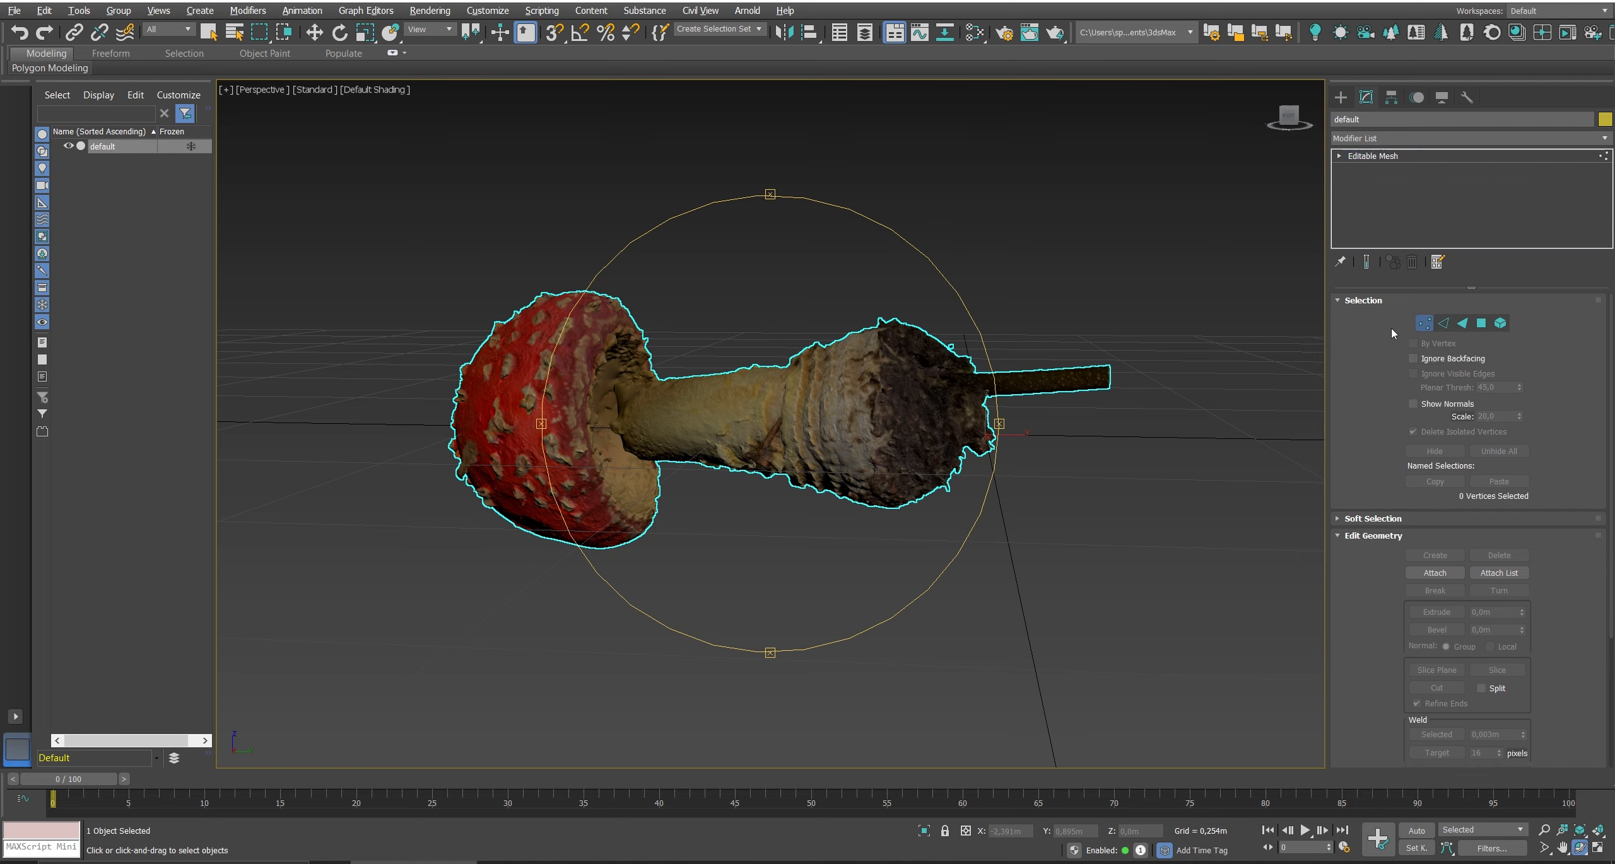
- Select all vertices of the mushroom mesh, and all its polygons, to check the vertex and face counts
left_click_drag(393, 625, 1306, 322)
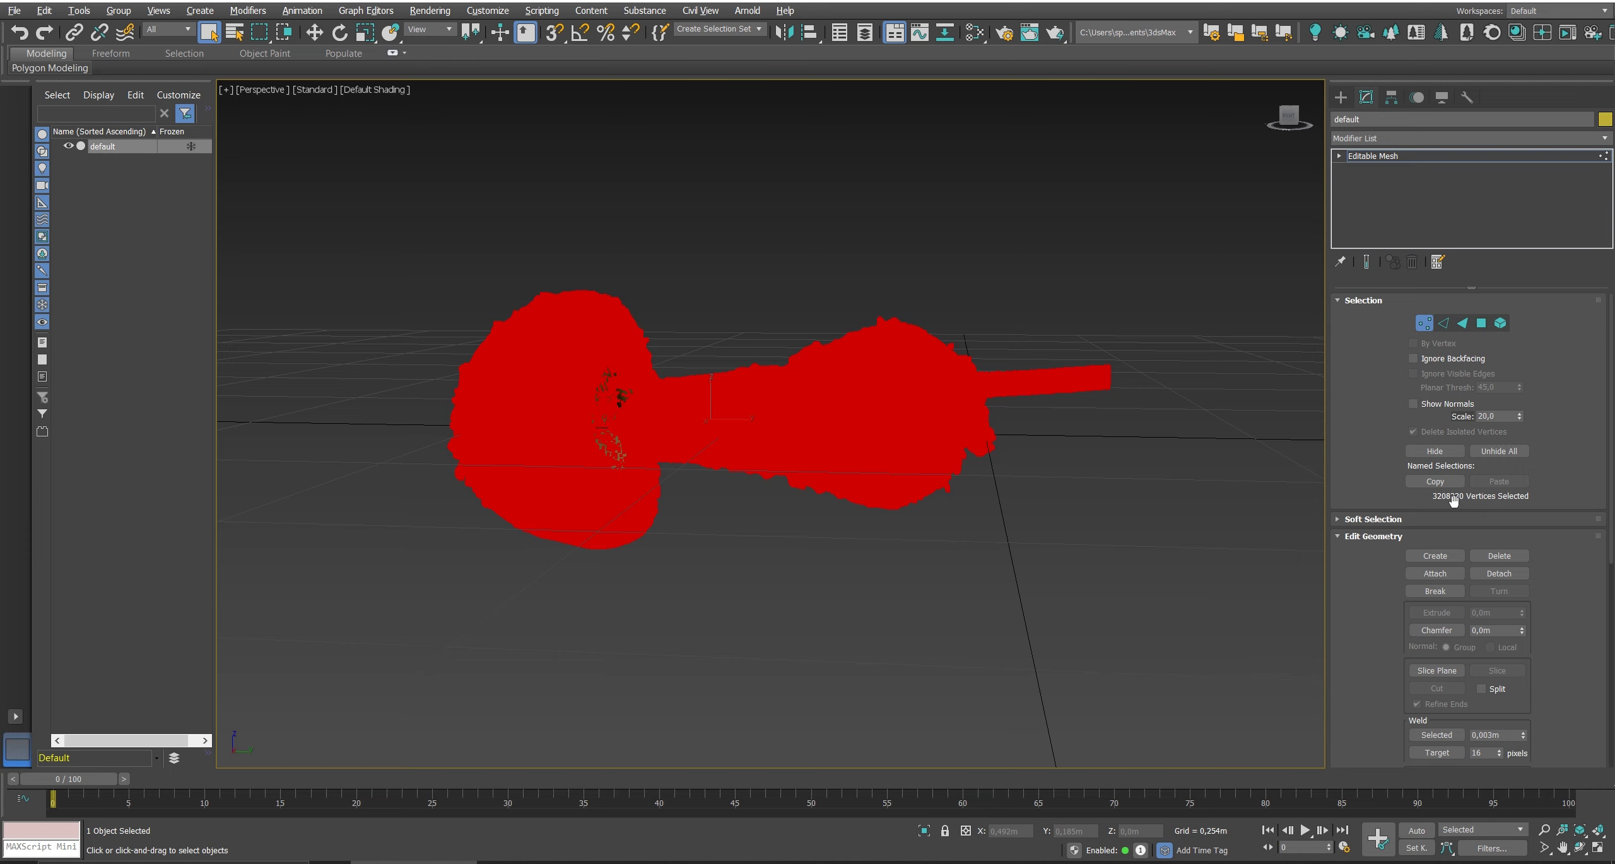
left_click(1481, 323)
left_click_drag(1193, 173, 596, 626)
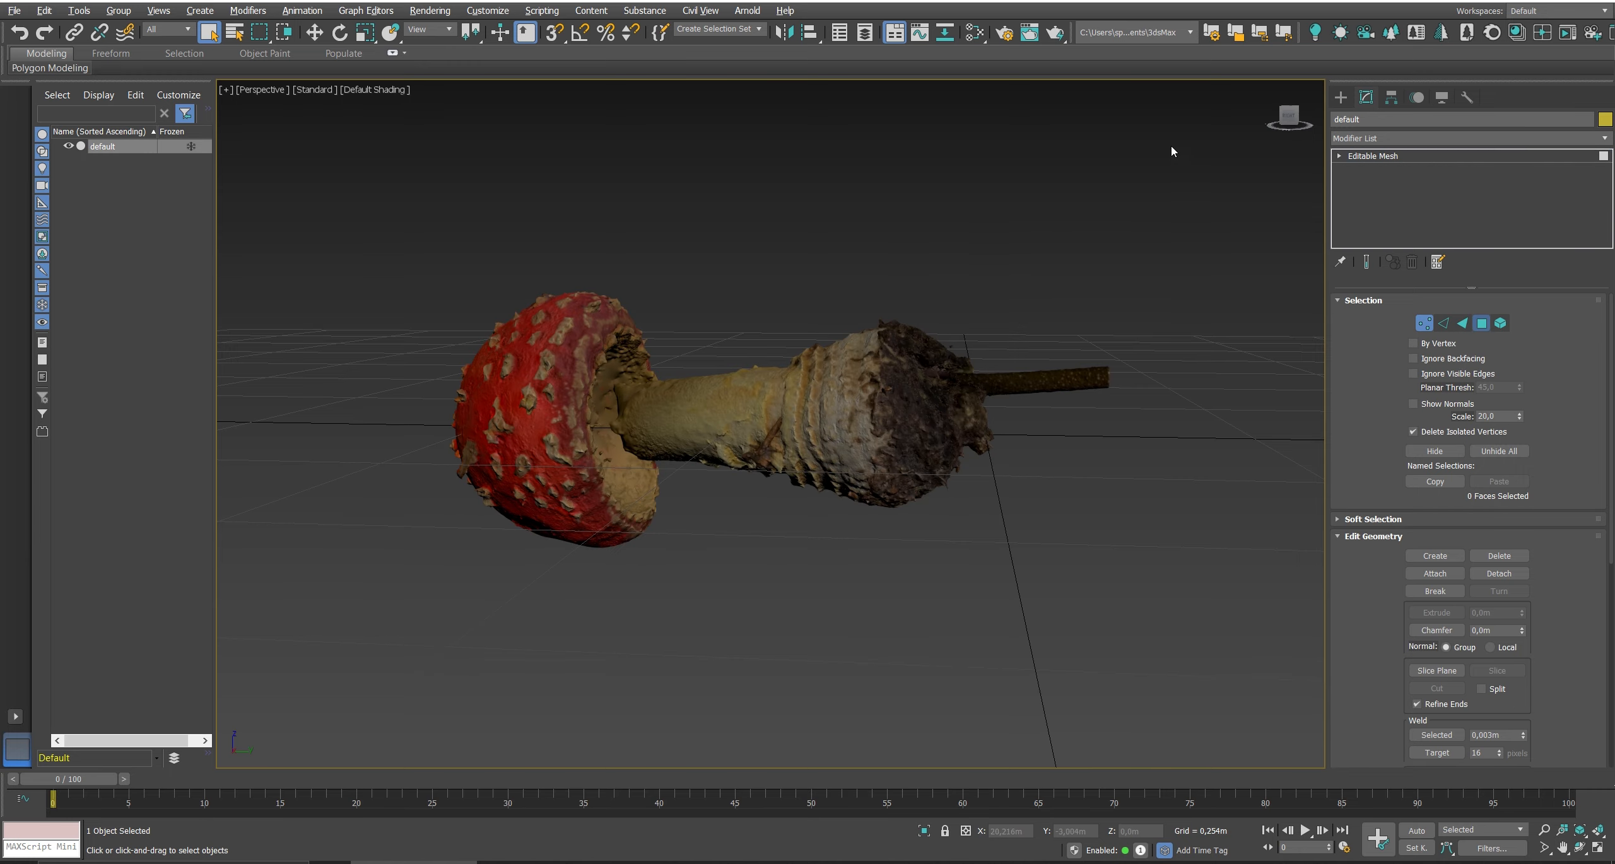
key("ctrl+a")
left_click_drag(1179, 193, 253, 639)
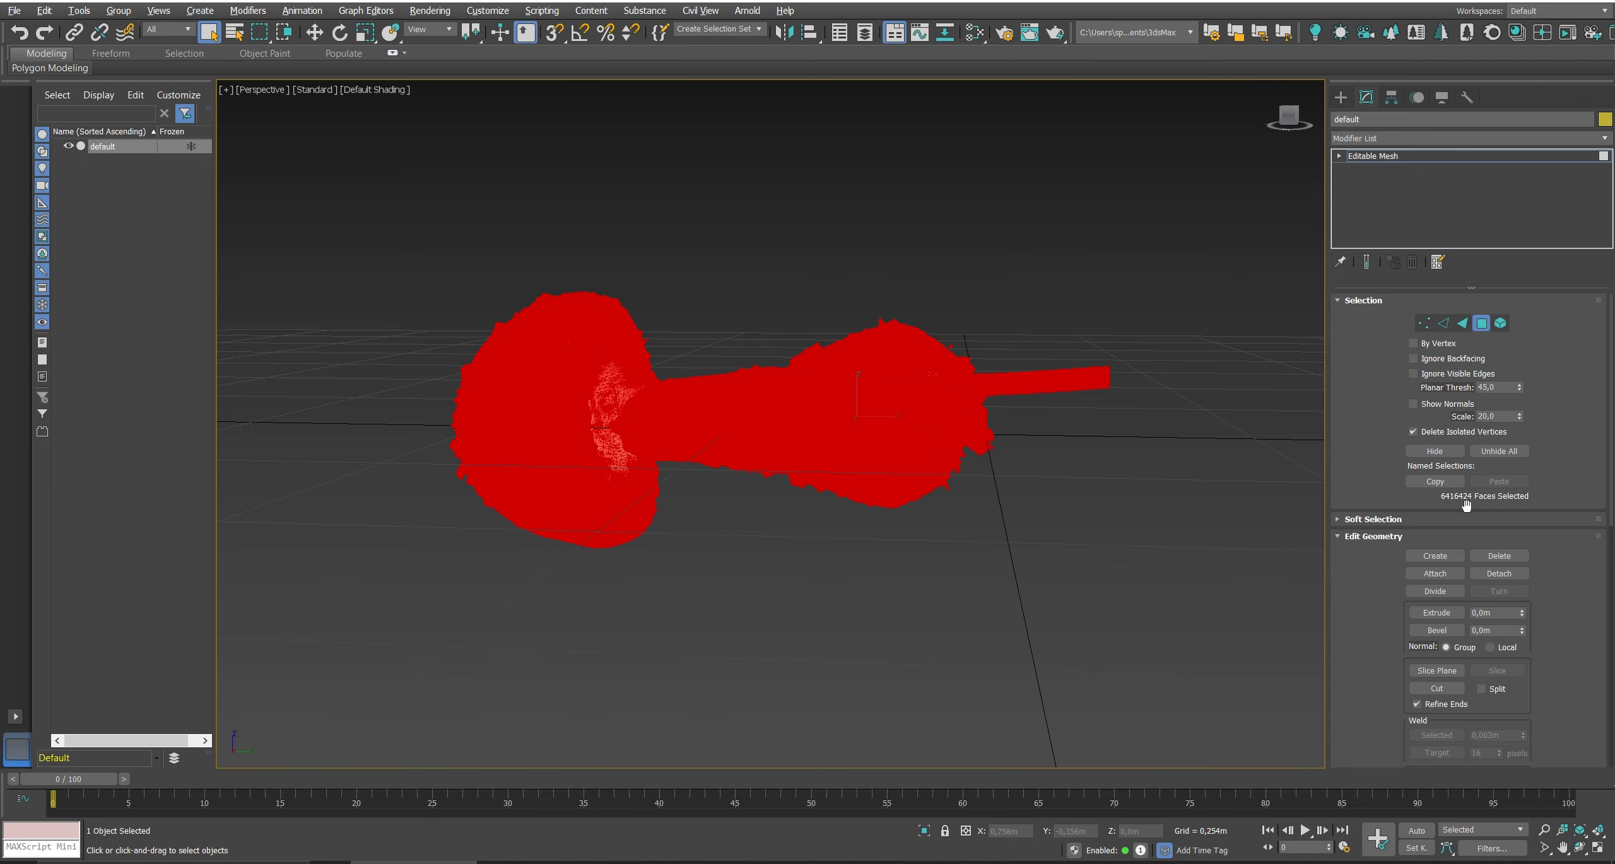
left_click(1481, 323)
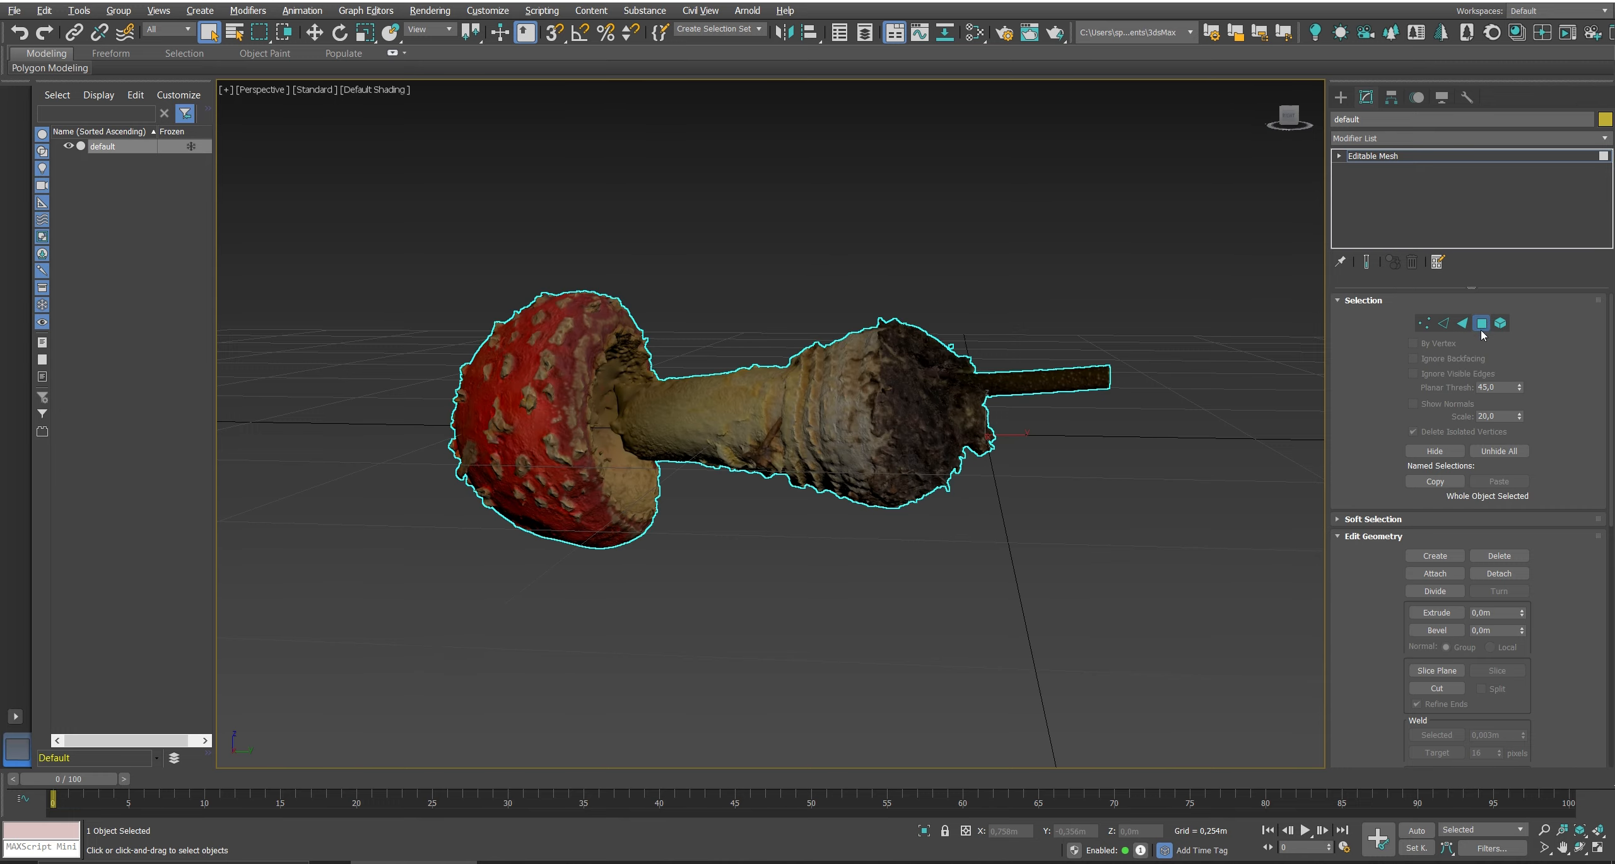
middle_click_drag(716, 326, 734, 313)
left_click(248, 11)
mouse_move(336, 245)
mouse_move(296, 72)
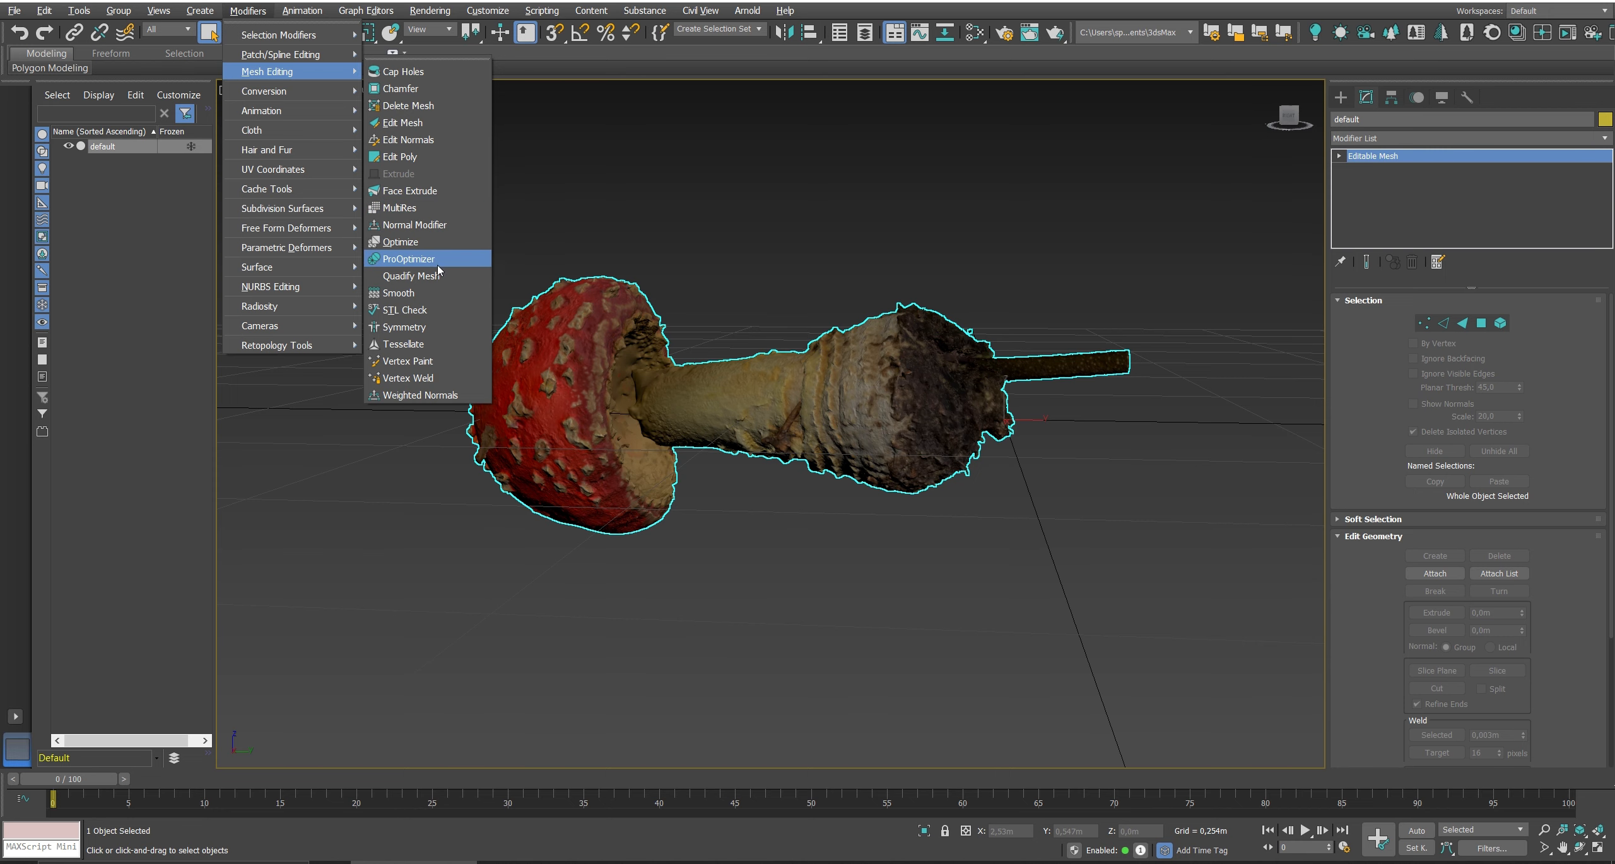
mouse_move(319, 346)
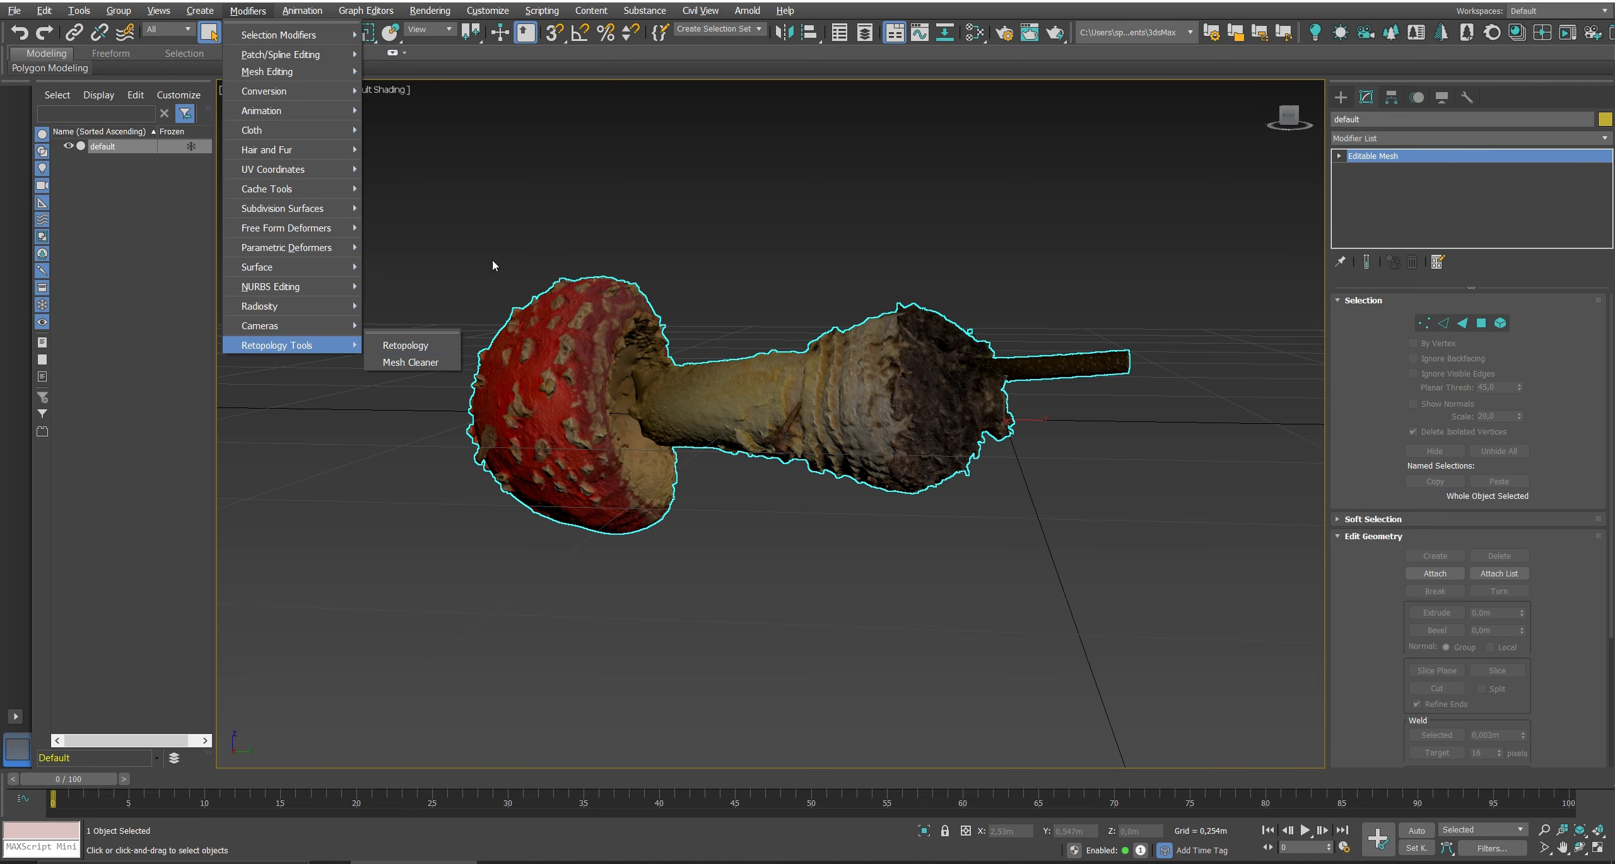
mouse_move(519, 243)
middle_mouse_down()
mouse_move(545, 238)
mouse_move(461, 227)
mouse_move(527, 225)
middle_mouse_up()
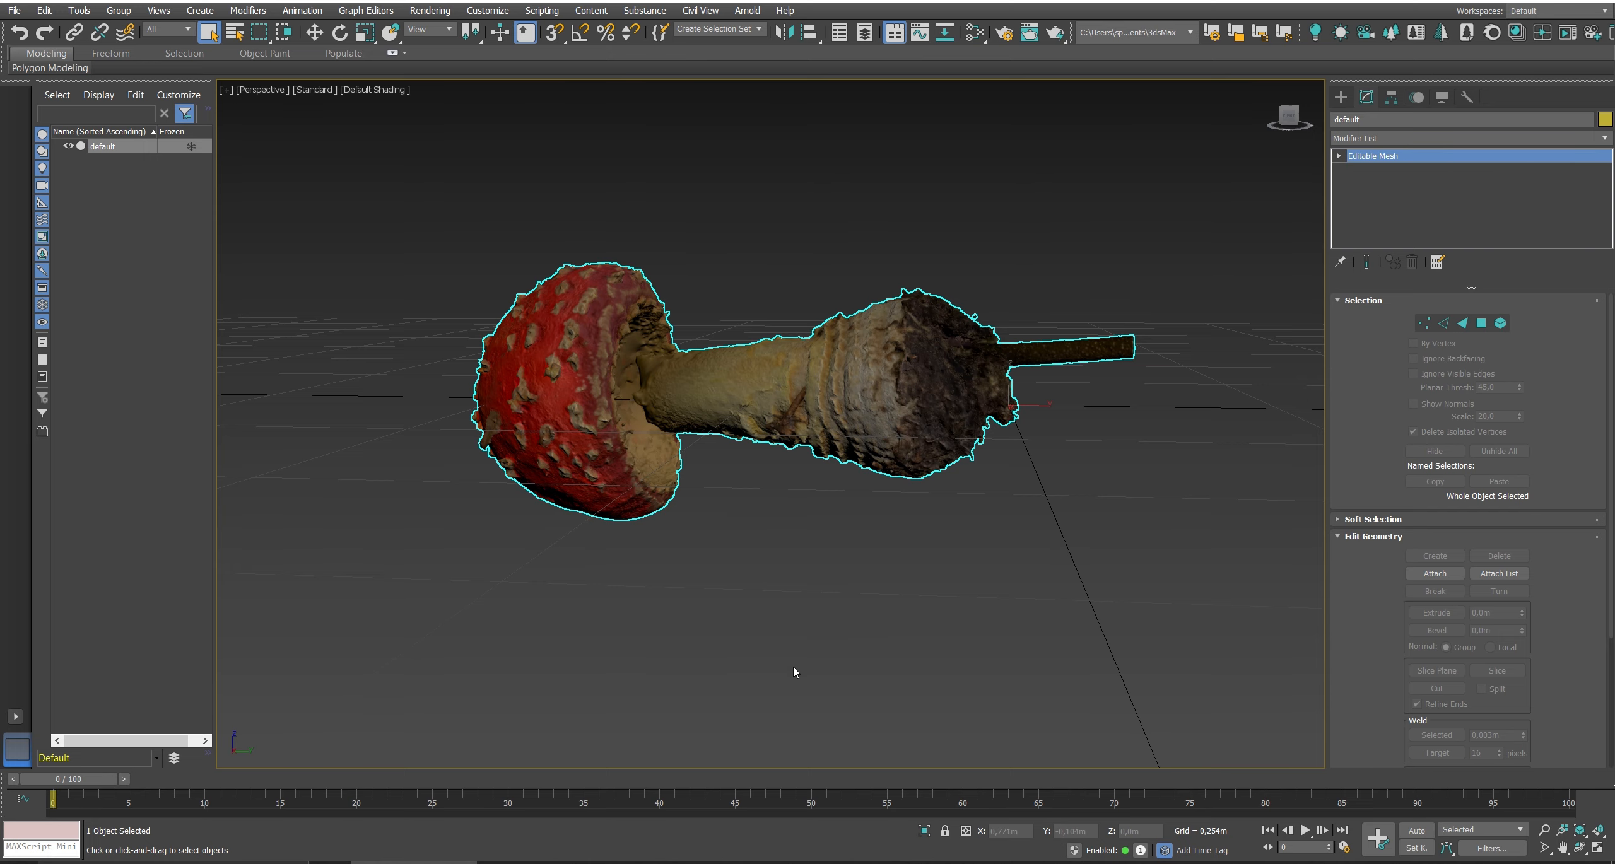
scroll(613, 435, "up", 5)
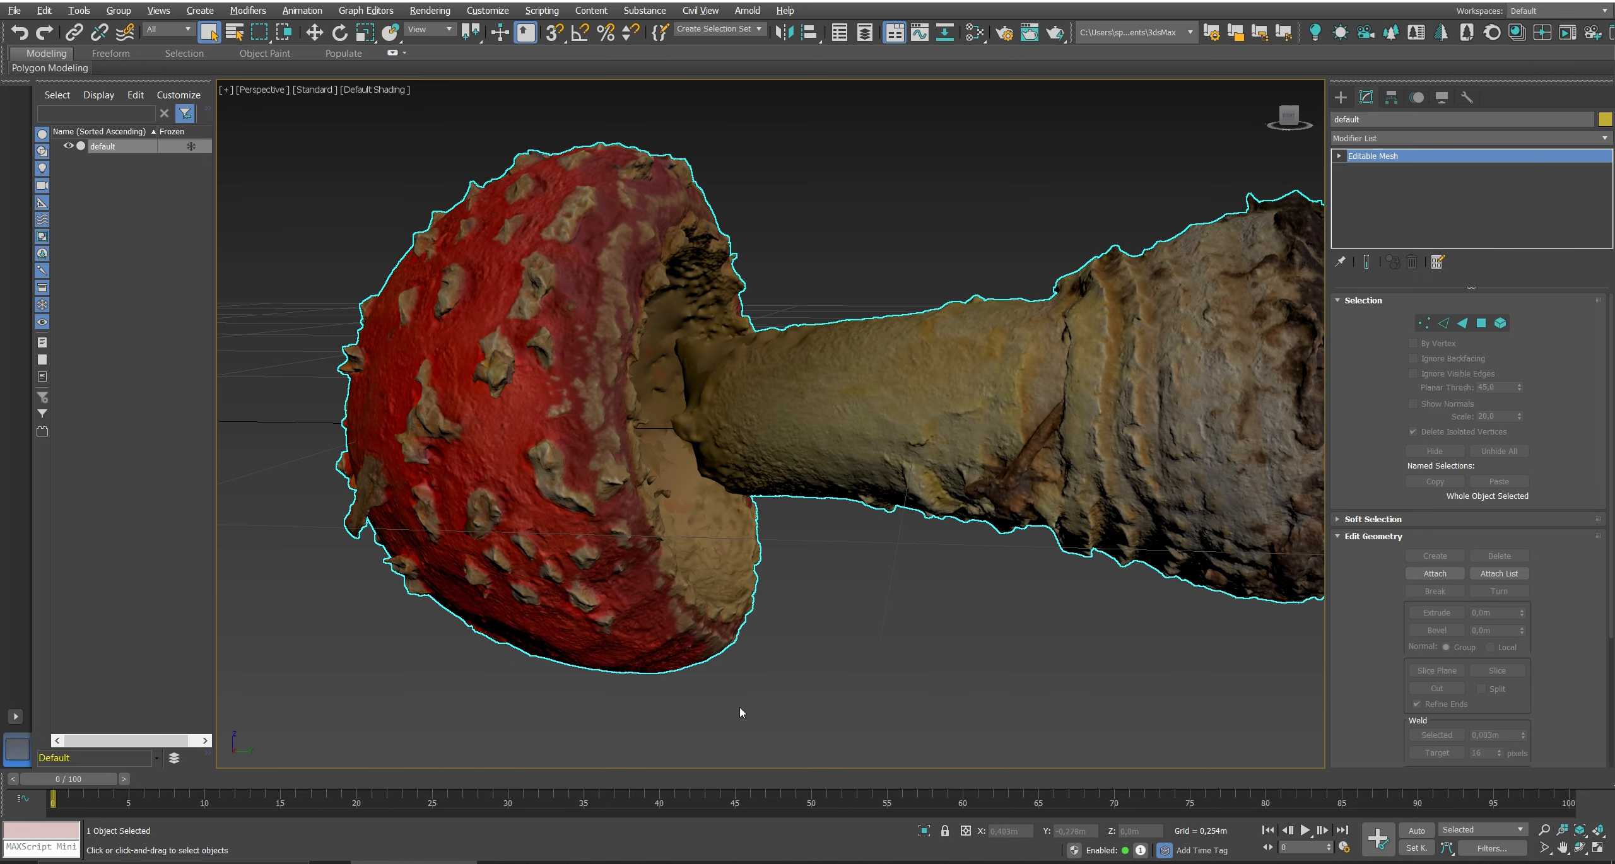
middle_click_drag(799, 618, 774, 592)
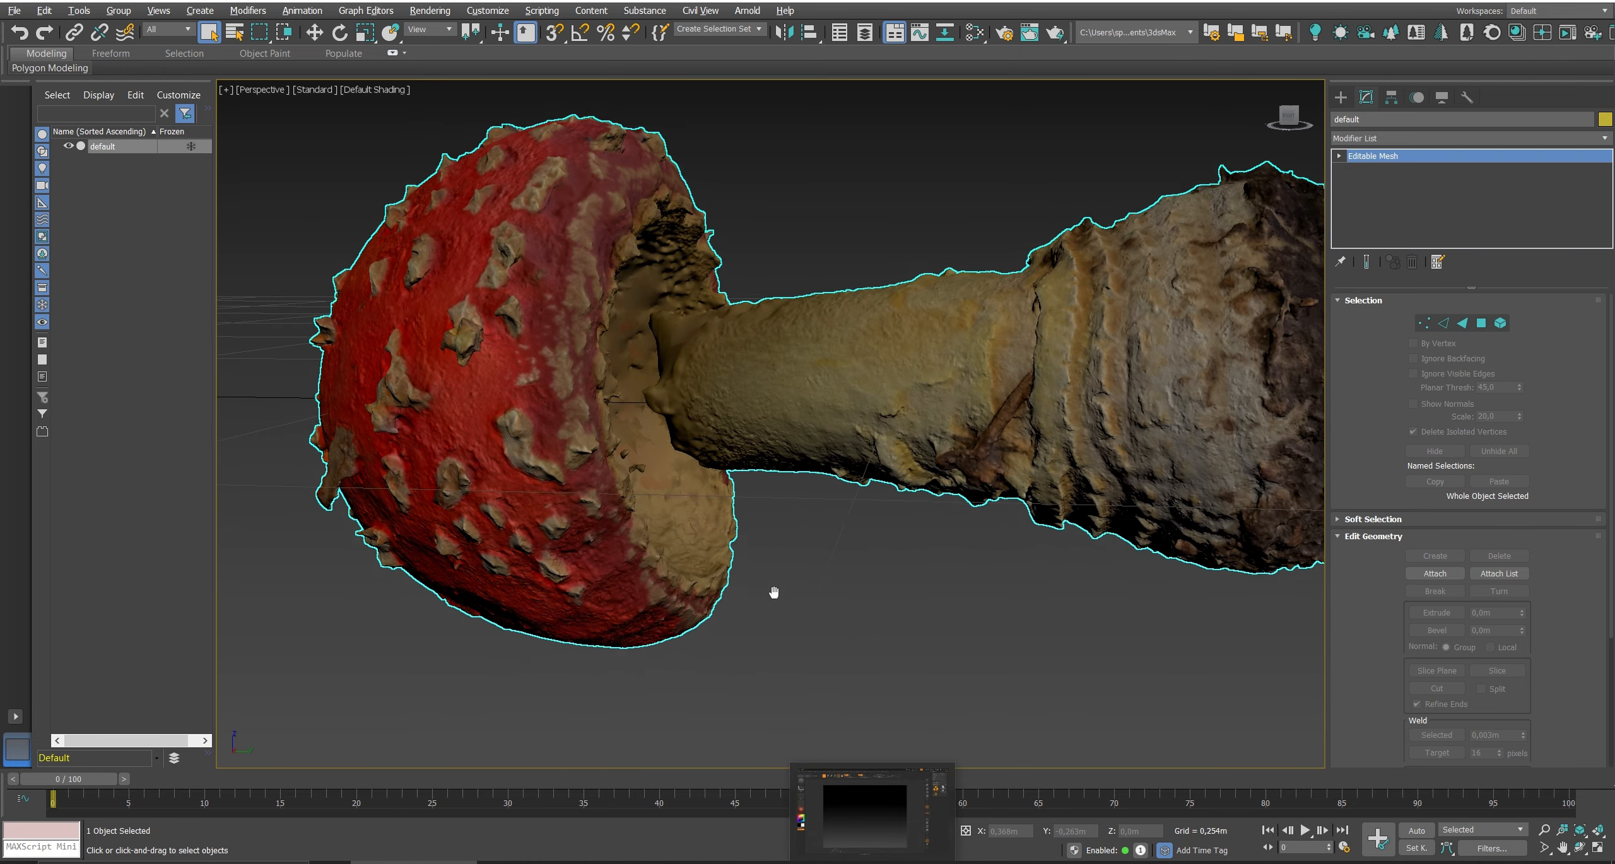
scroll(774, 592, "down", 4)
- Switch to ZBrush and import the m2 mushroom mesh, splitting its nonstandard polygons into quads and triangles
left_click(873, 861)
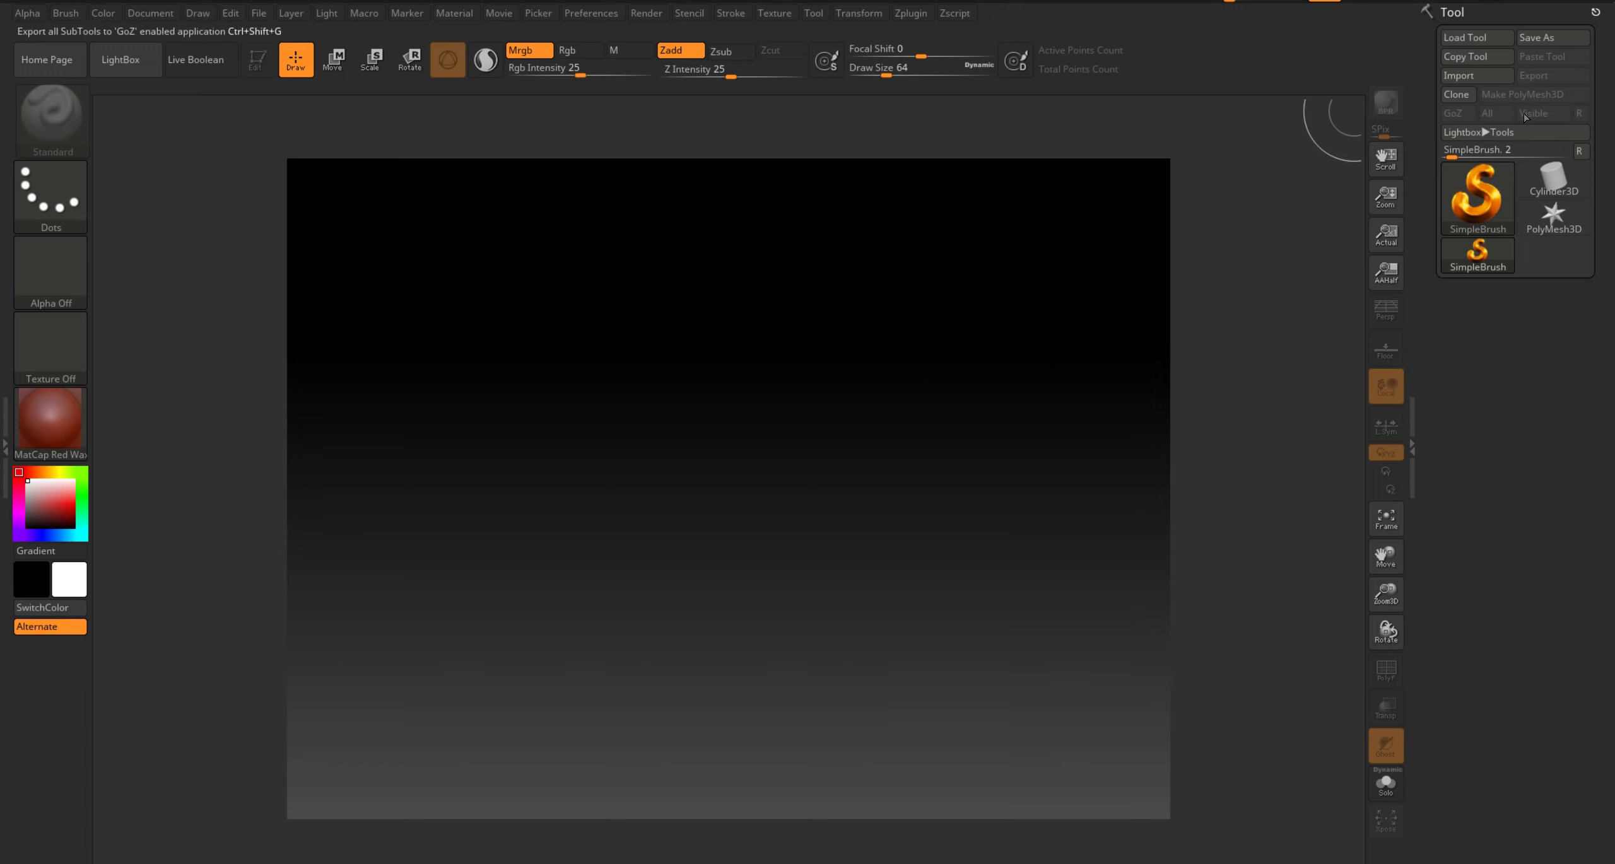
left_click(1476, 75)
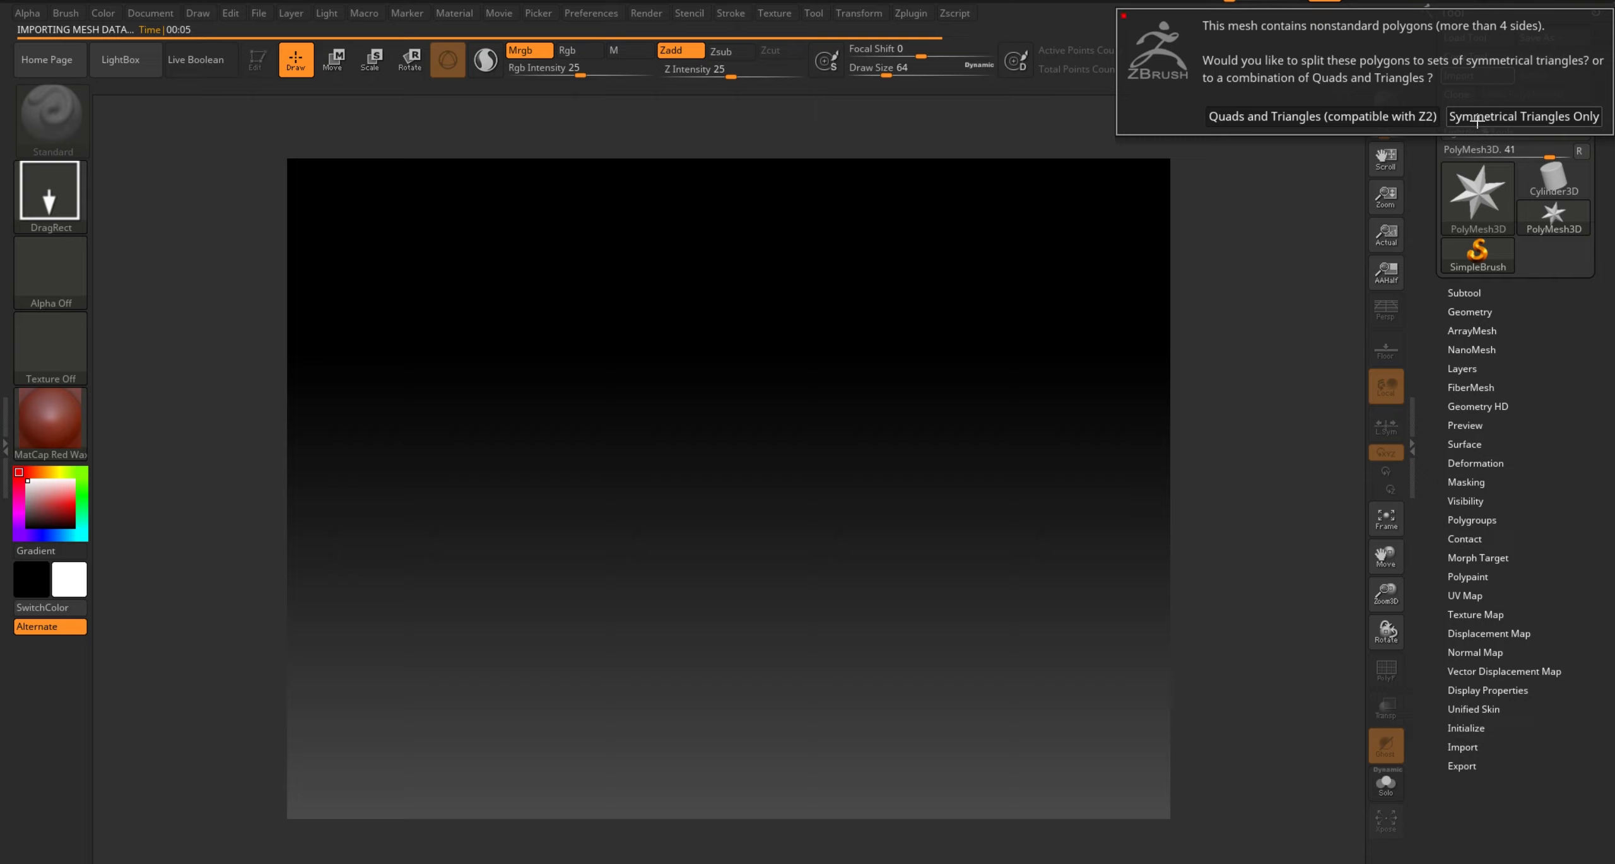
left_click(1403, 119)
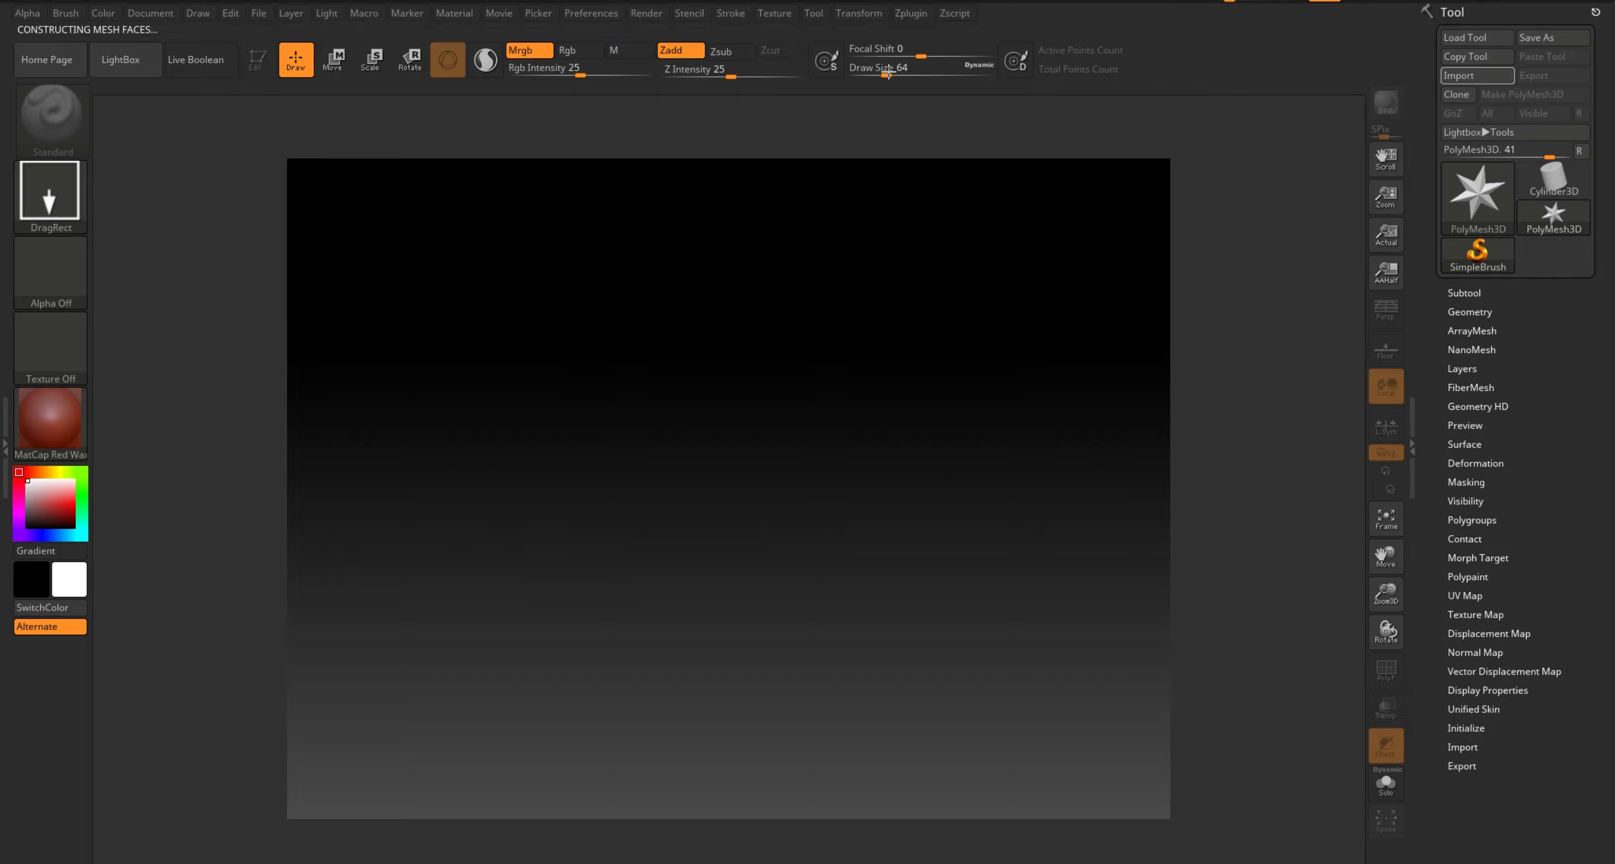
- Draw the m2 mesh on the canvas in Edit mode and open the Decimation Master plugin
mouse_move(706, 470)
left_mouse_down()
mouse_move(1028, 691)
mouse_move(1035, 731)
left_mouse_up()
left_click(956, 18)
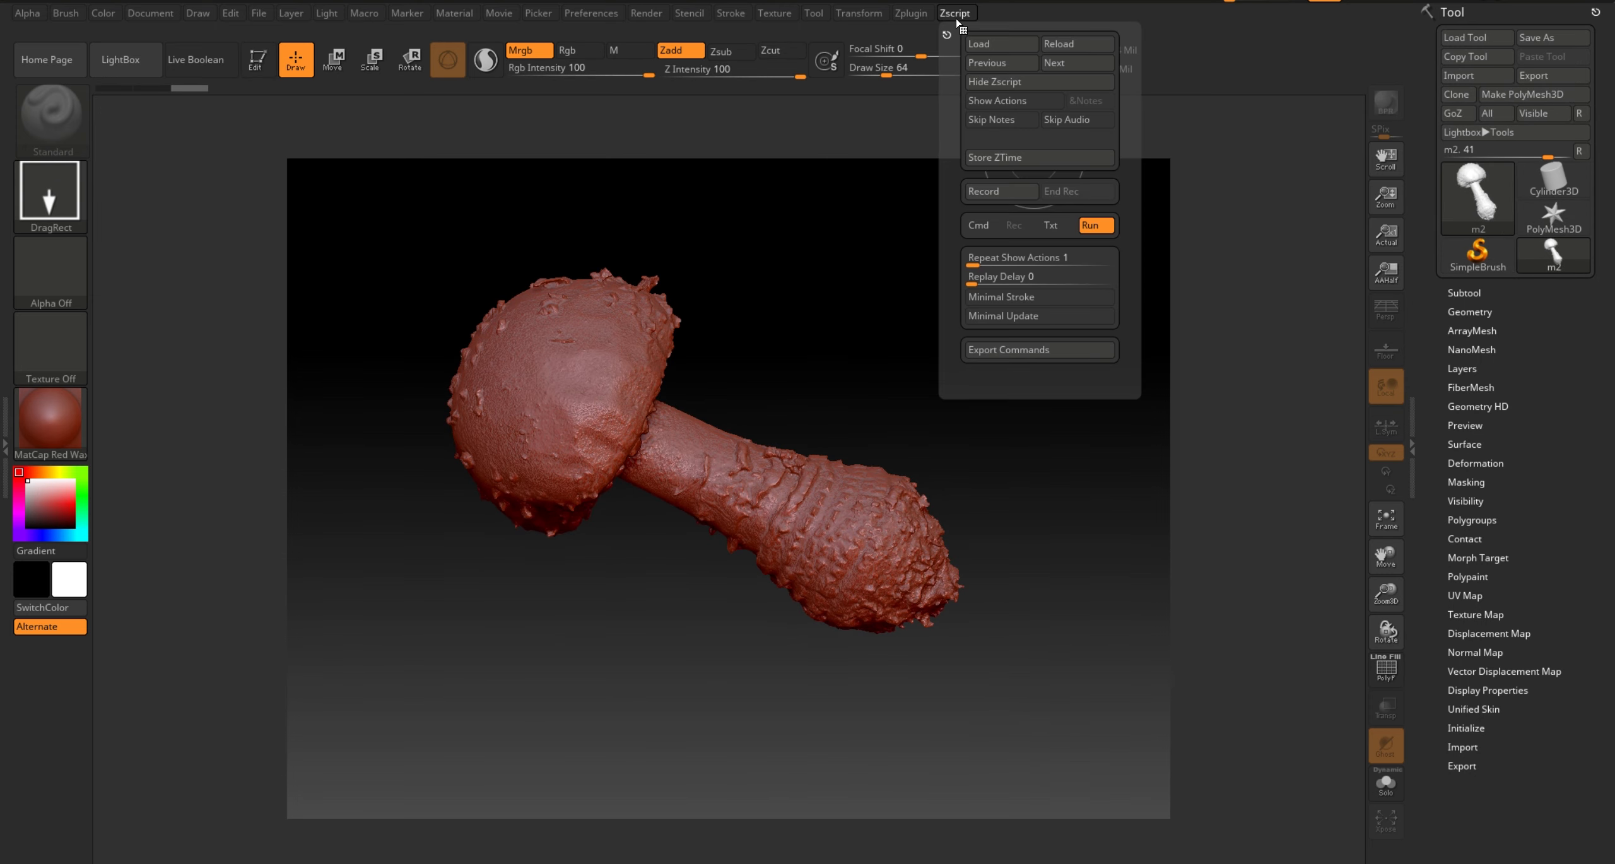
key("t")
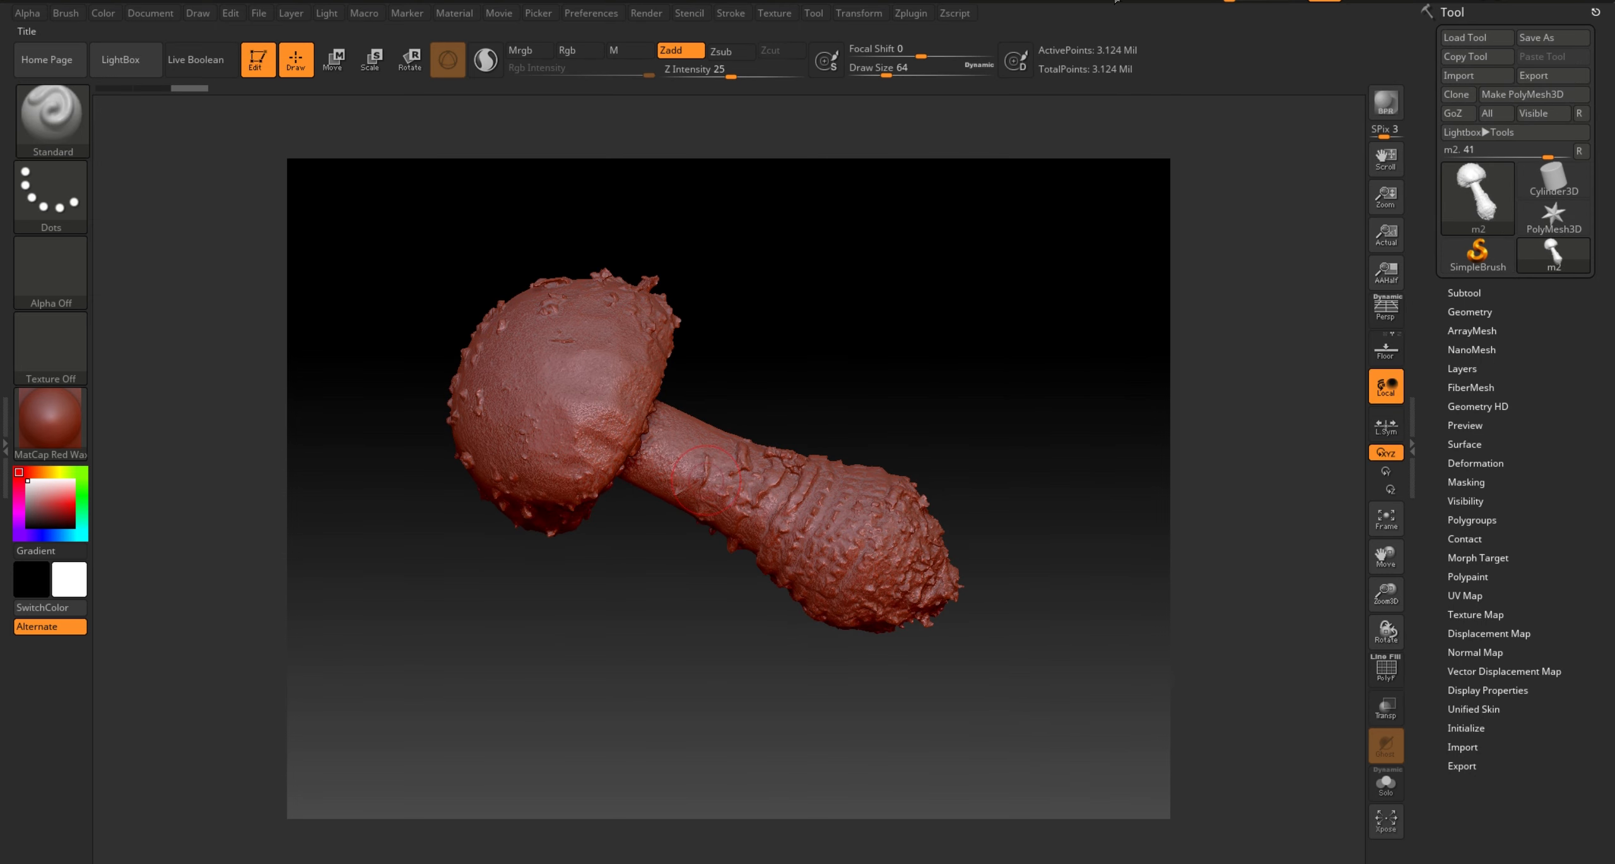
left_click(912, 14)
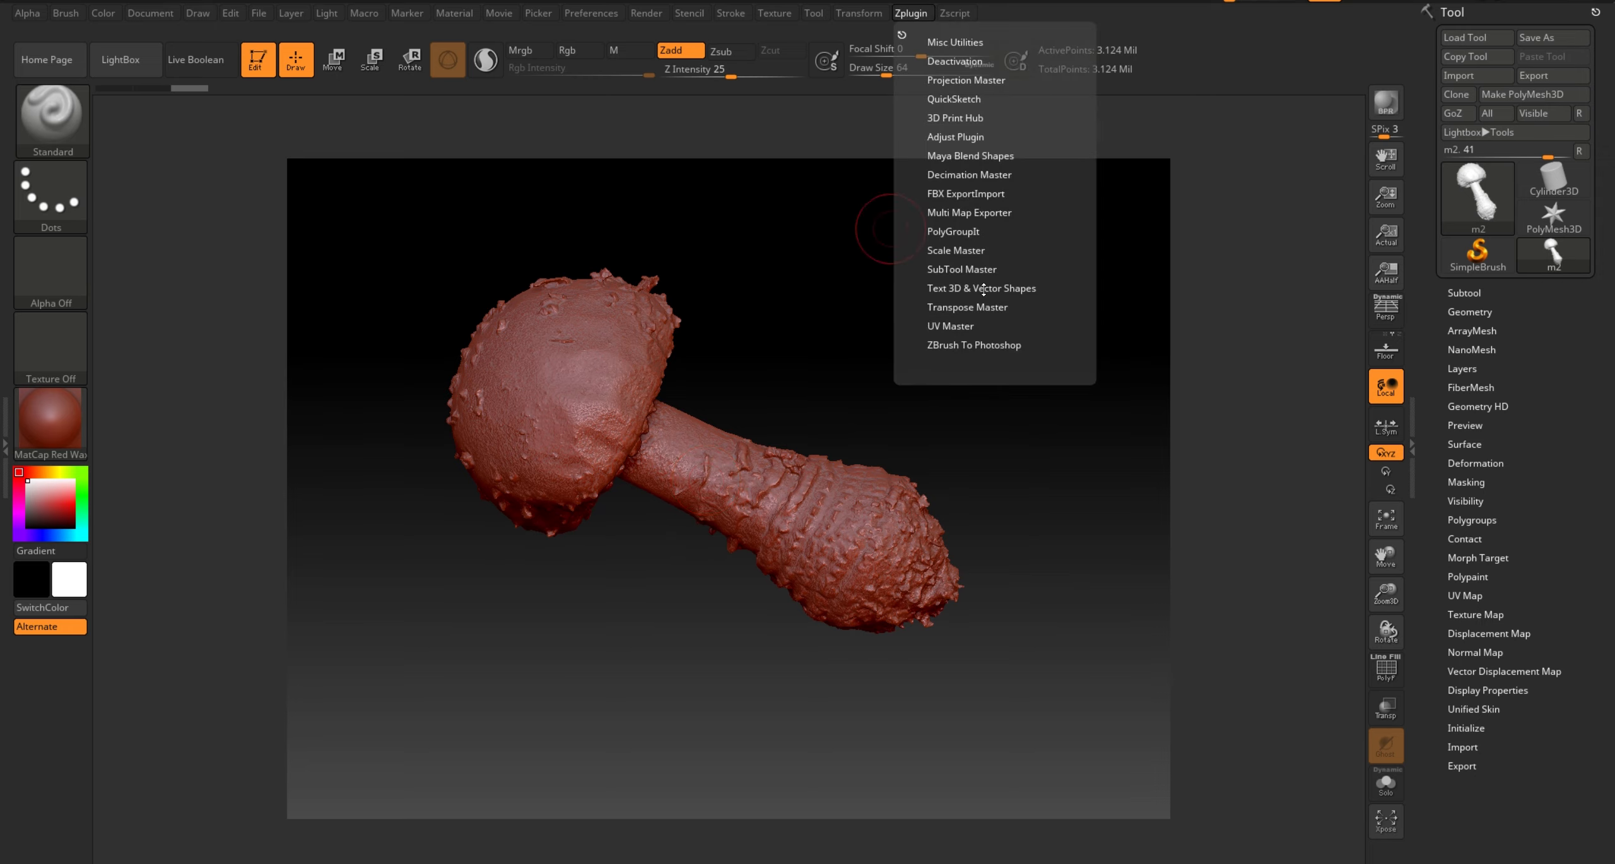
left_click(954, 176)
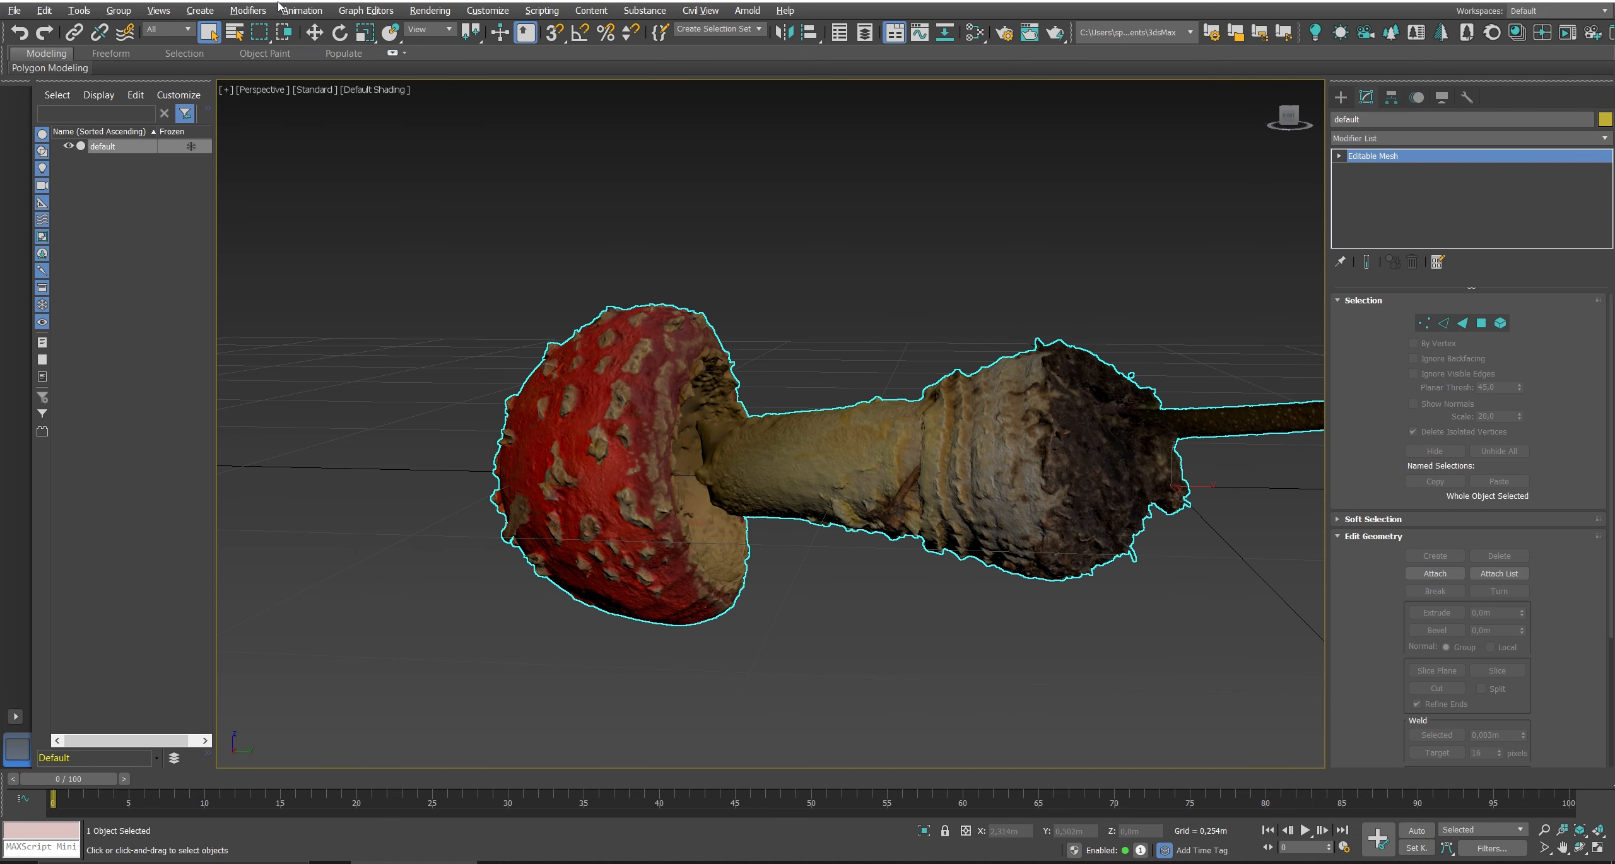
left_click(248, 10)
mouse_move(316, 351)
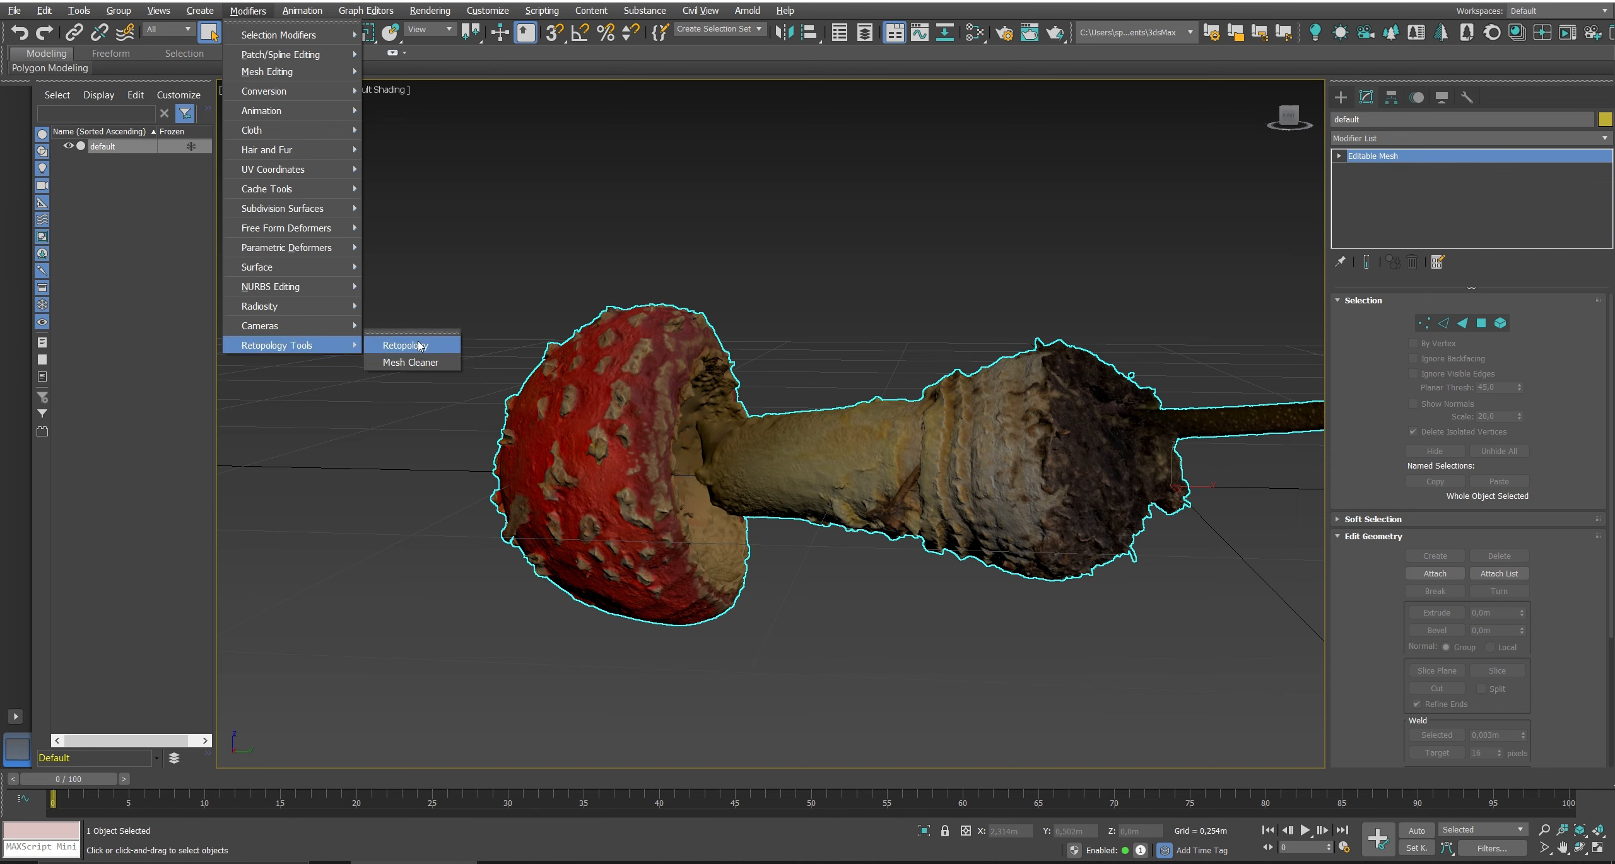
left_click(627, 199)
middle_click_drag(812, 438, 734, 431)
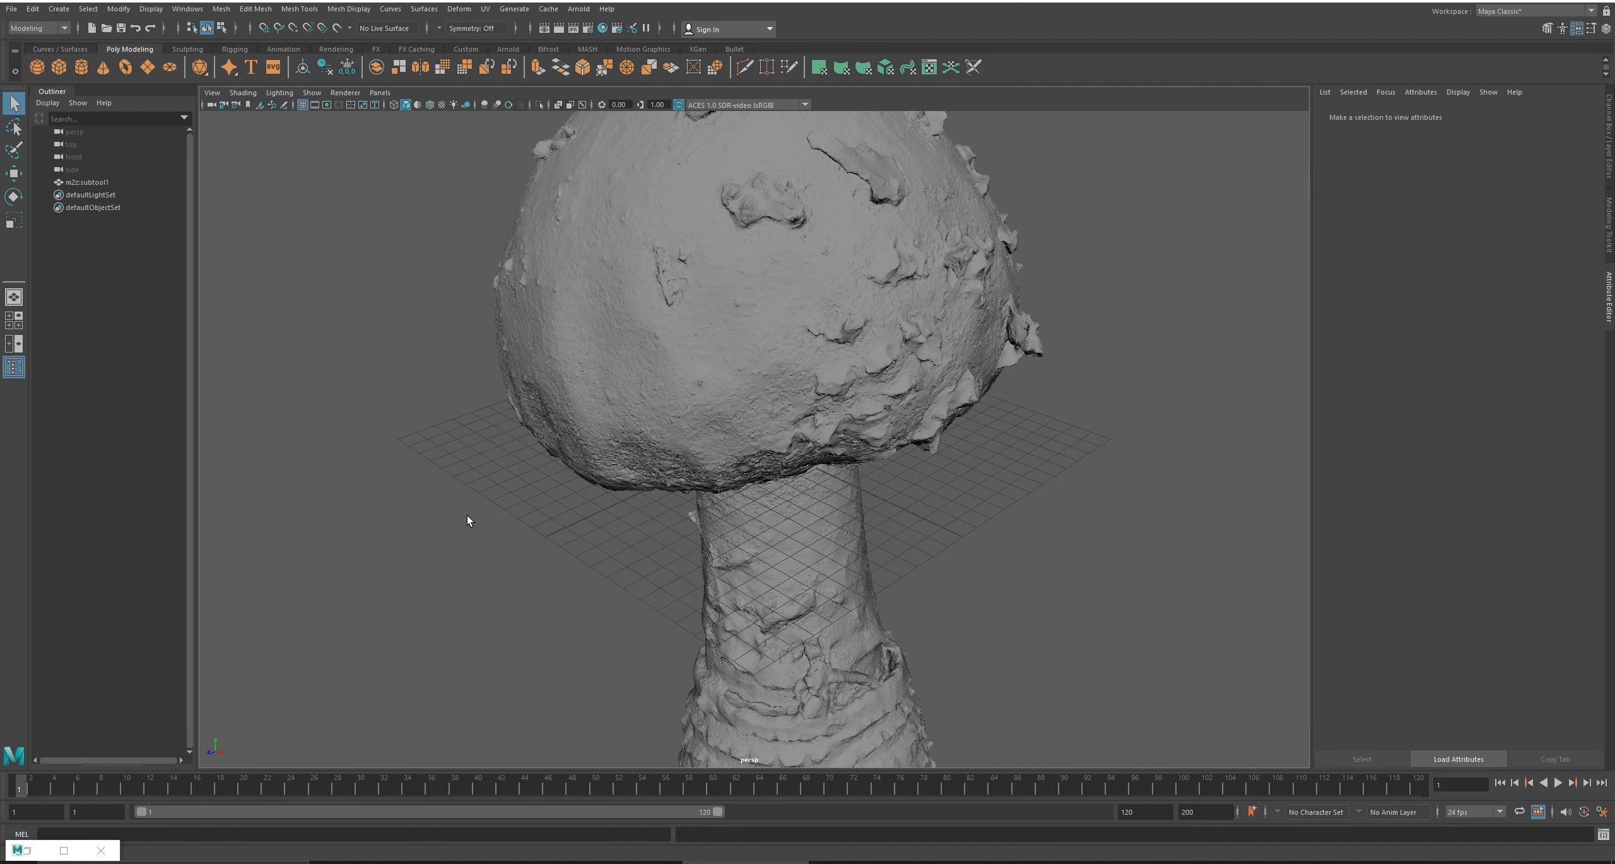
- Select the mushroom mesh in Maya and examine the wireframe density of the cap and stem
key("f")
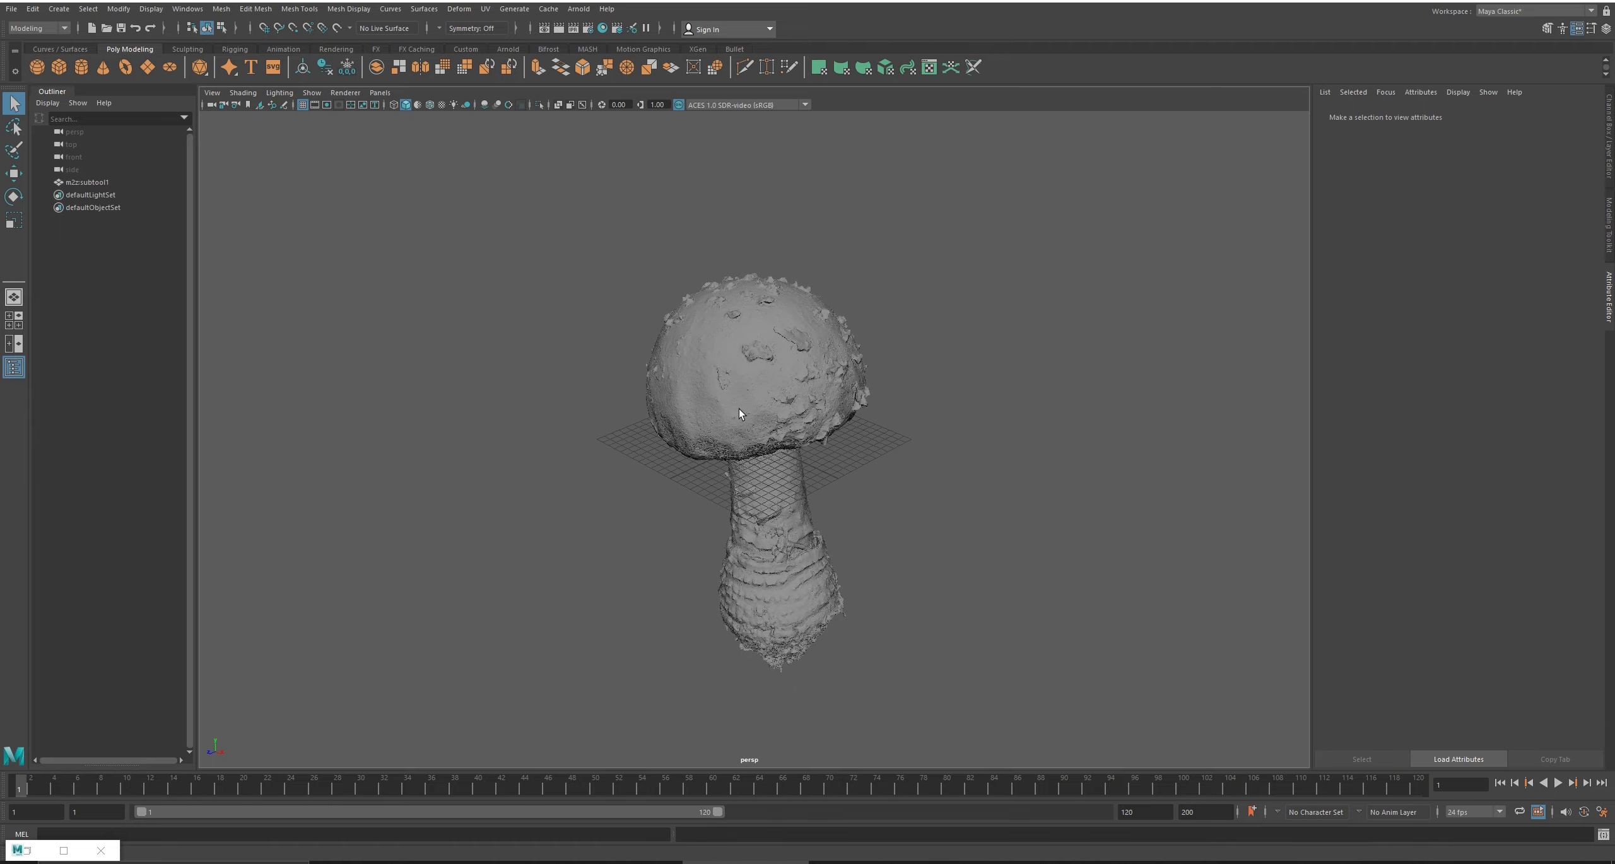
left_click(739, 409)
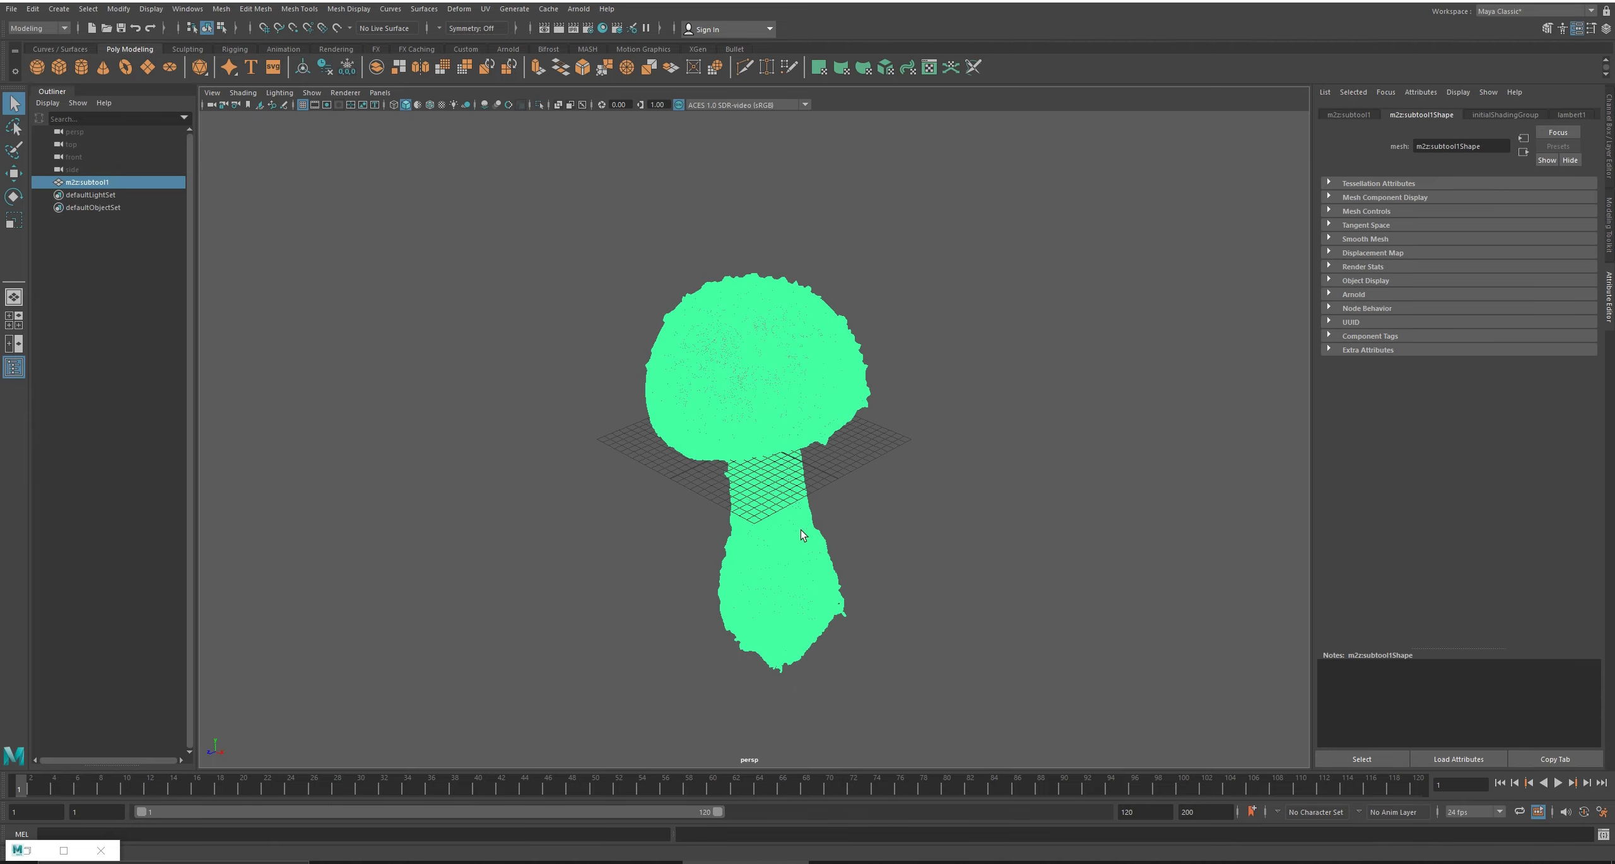
scroll(739, 511, "up", 8)
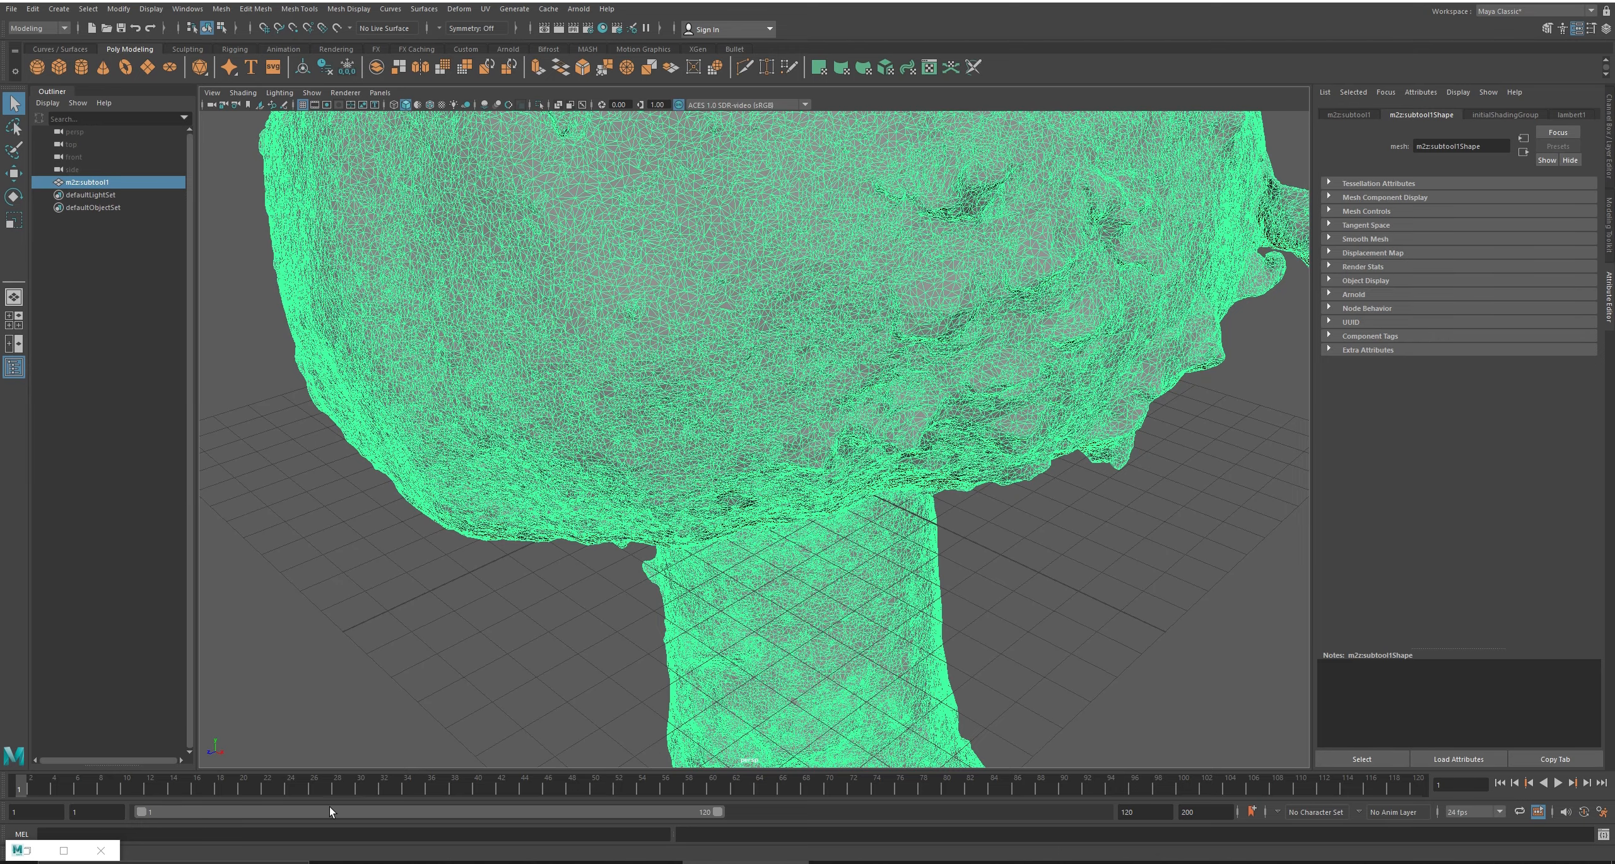
- Switch to Blender, delete the default cube and import the mushroom mesh from m2z.obj
left_click(331, 861)
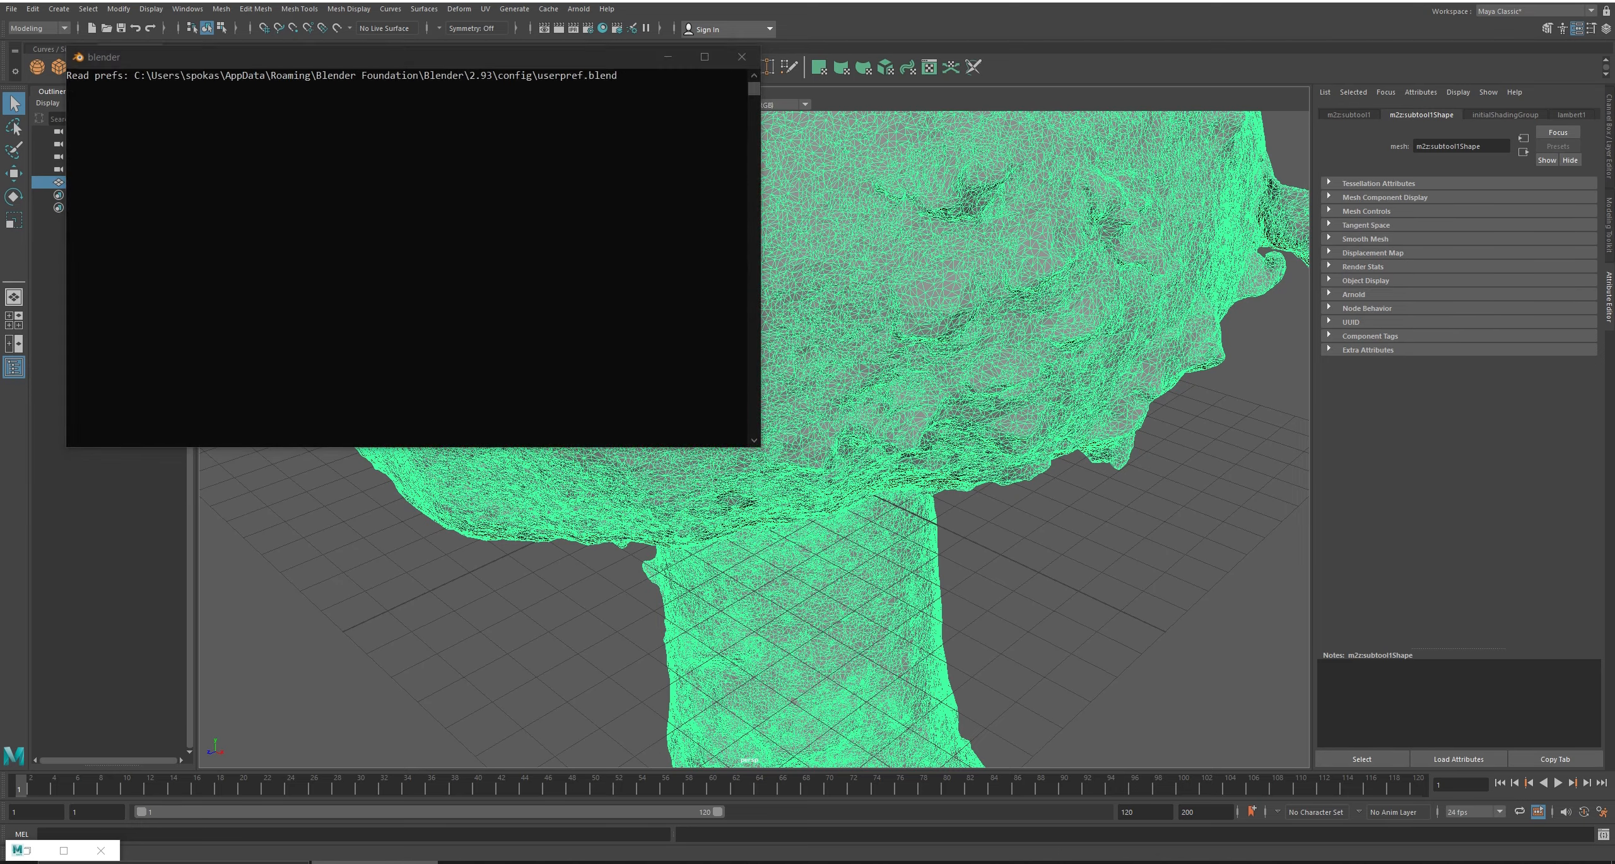
key("Delete")
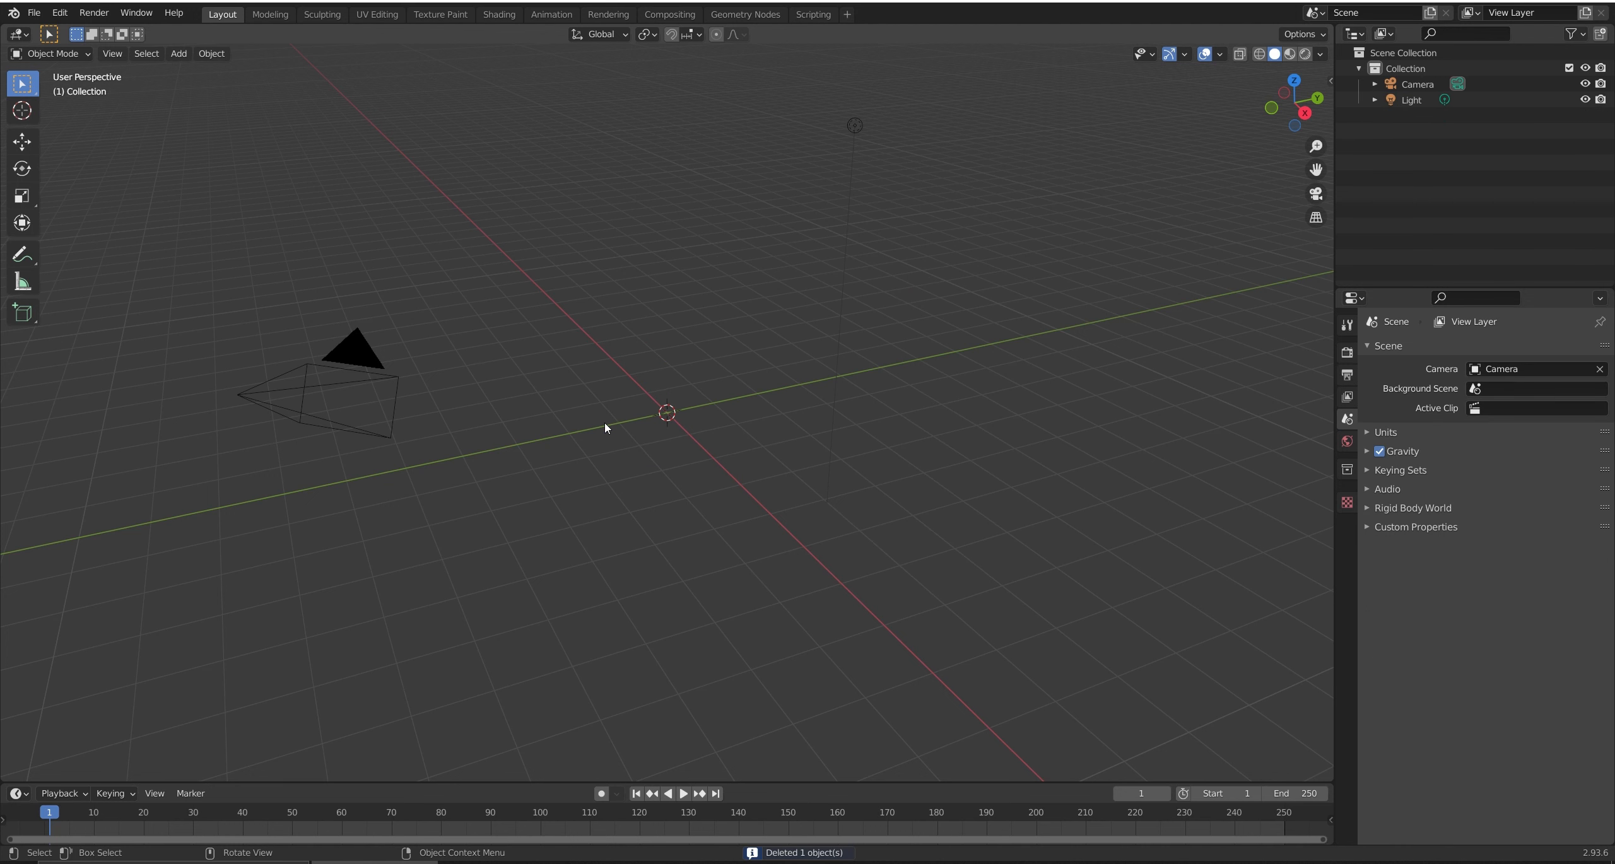
left_click(34, 12)
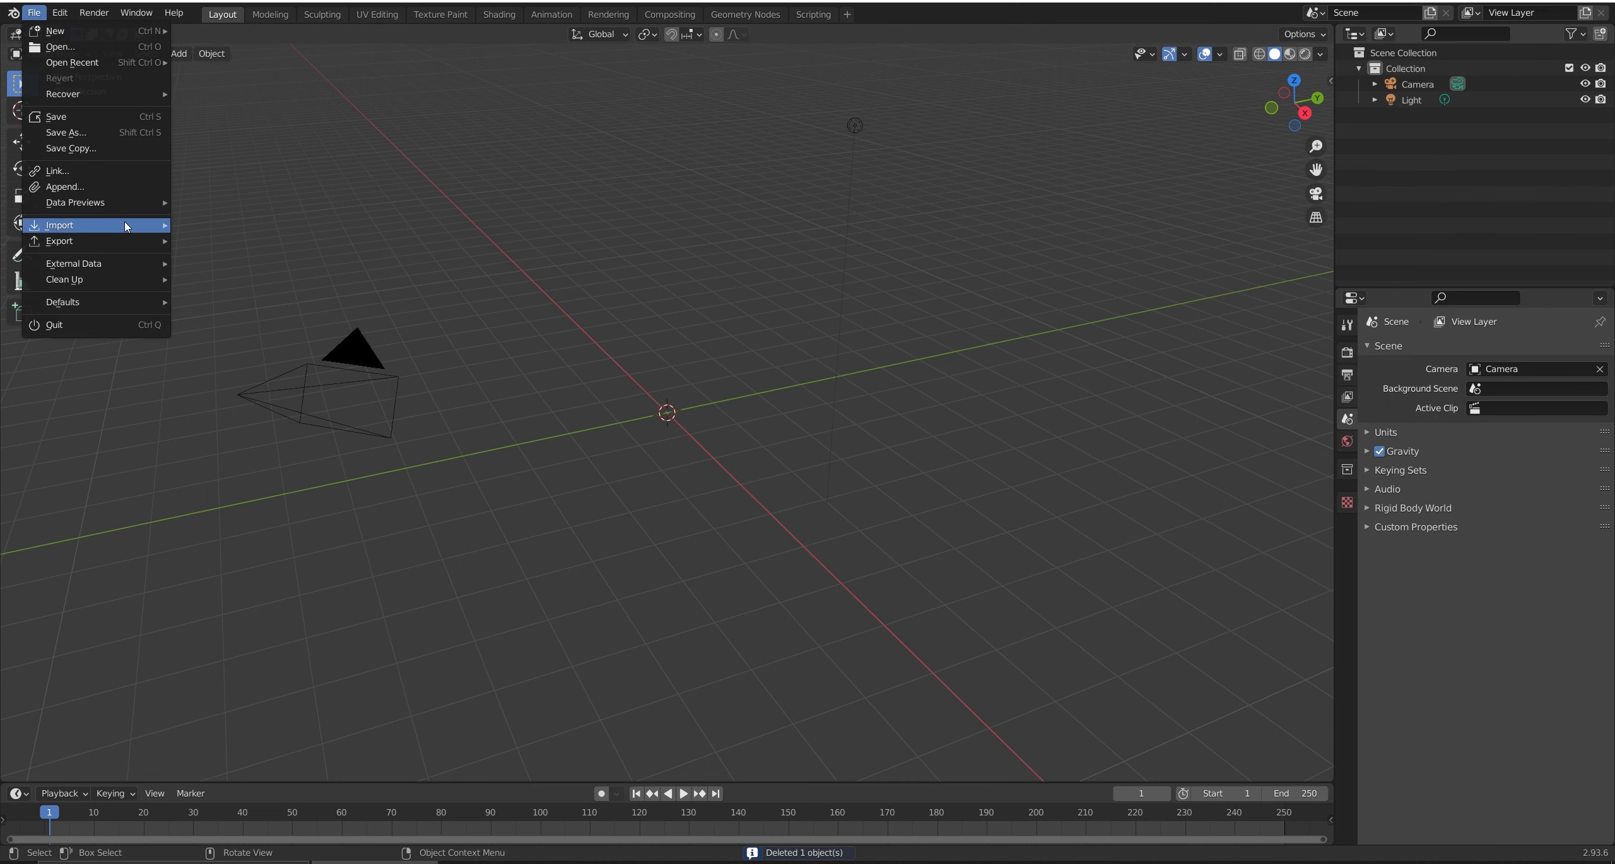
mouse_move(127, 225)
left_click(252, 366)
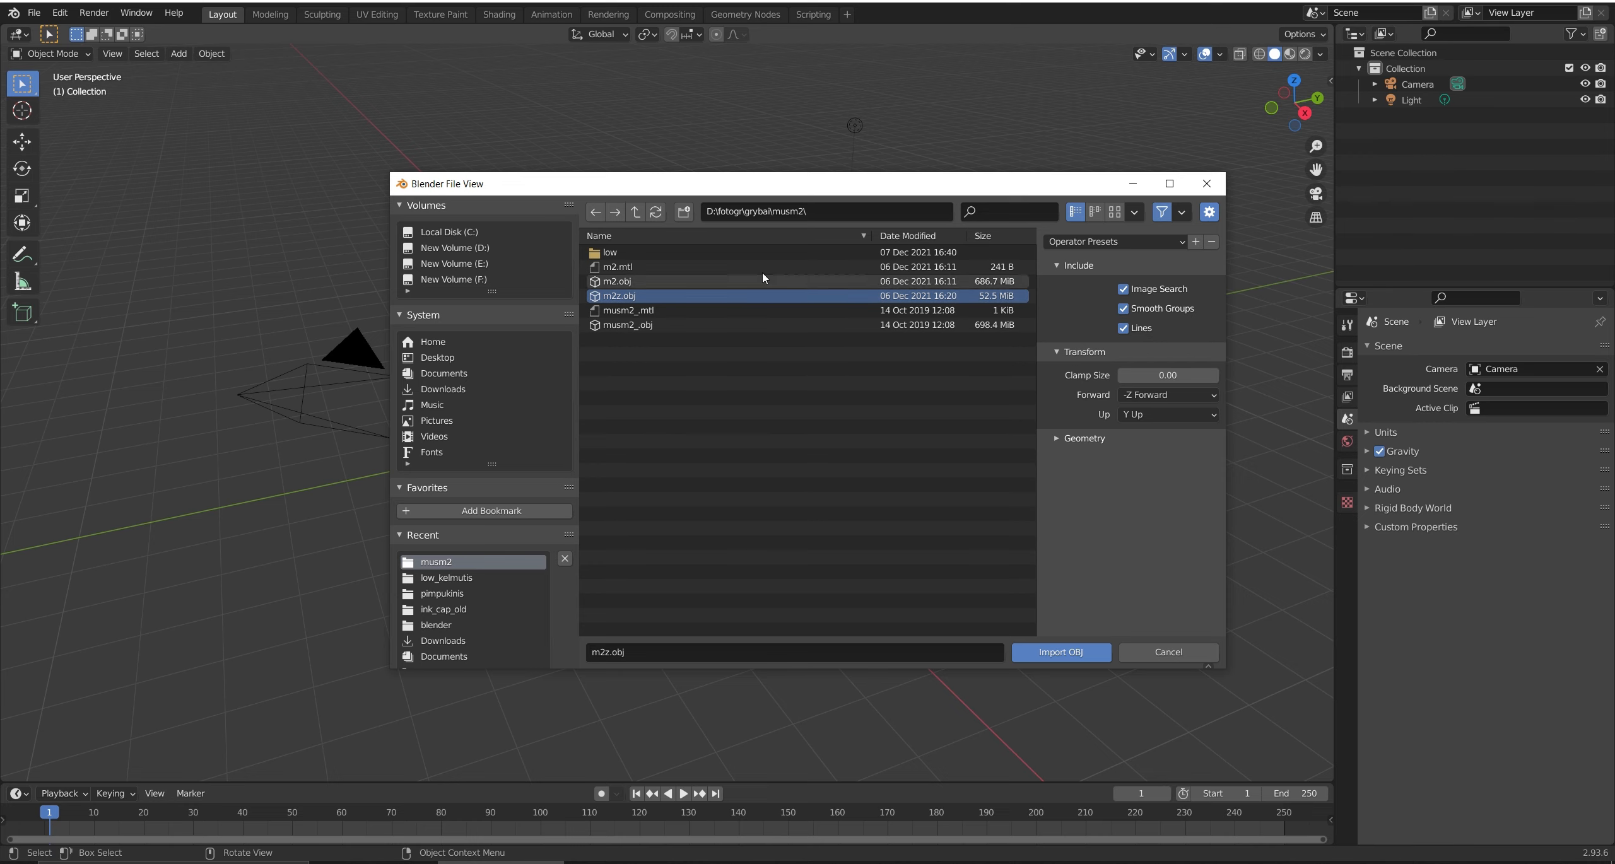
left_click(1047, 653)
scroll(682, 294, "down", 3)
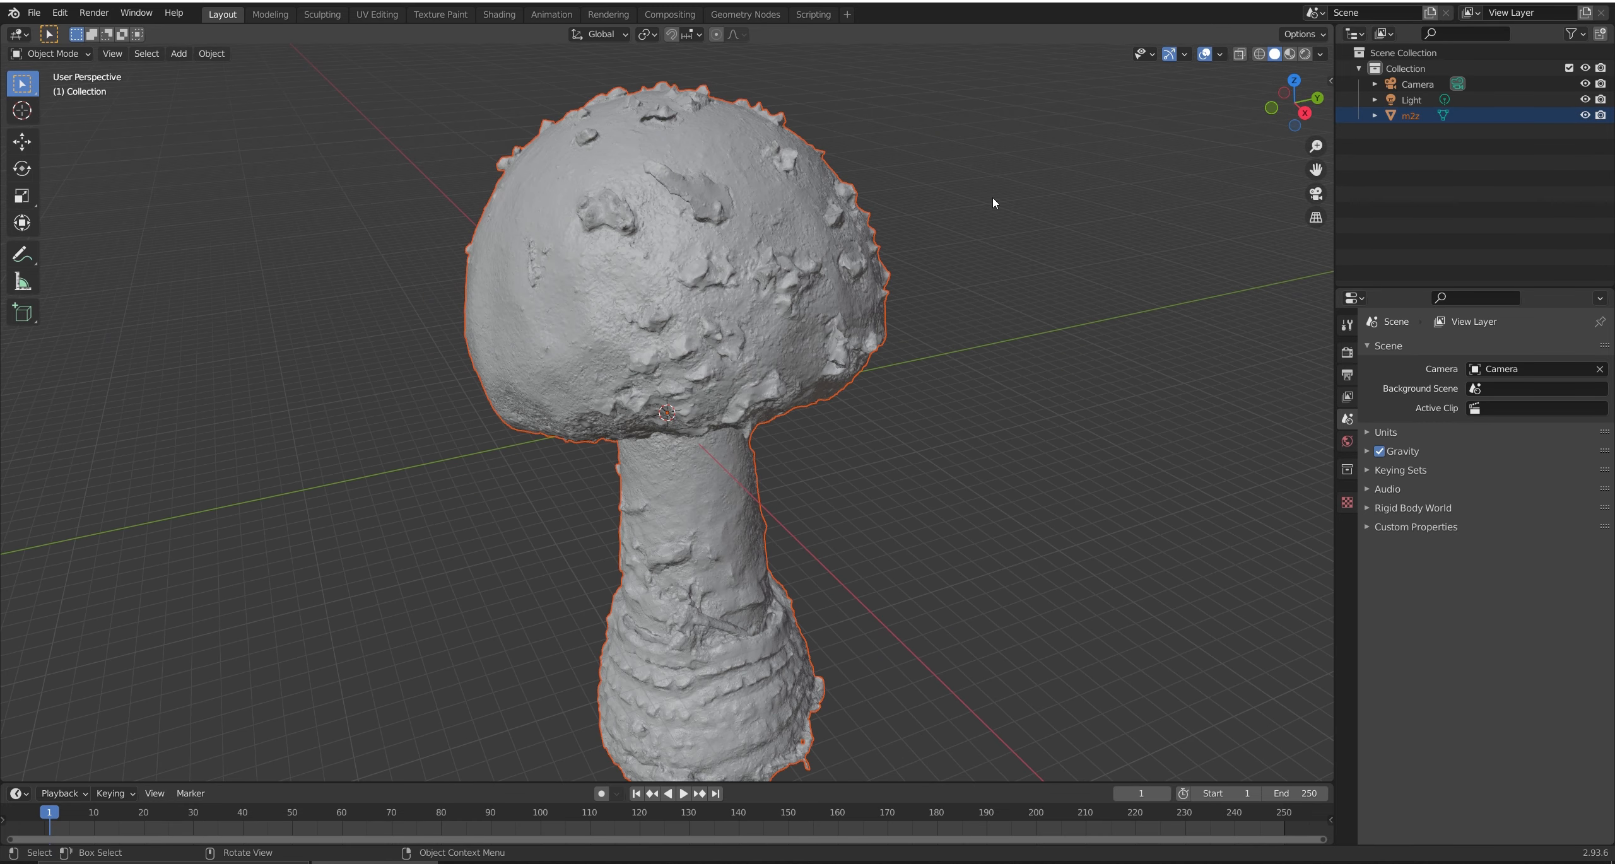
- Select the imported m2z mushroom and open the Remesh settings of its mesh data
left_click(535, 295)
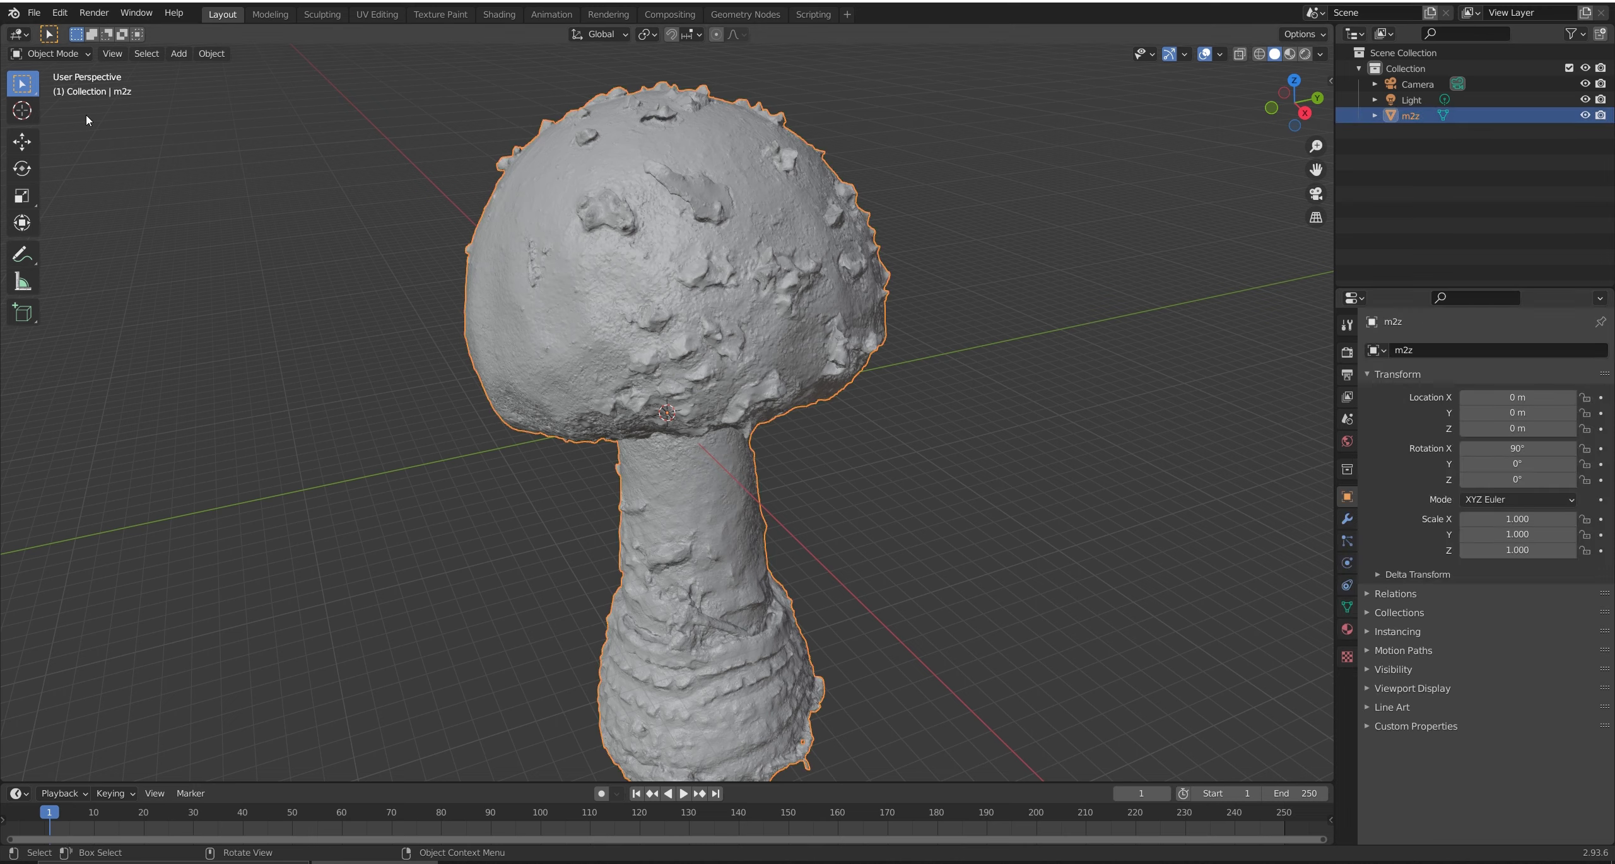
left_click(1347, 629)
left_click(1348, 607)
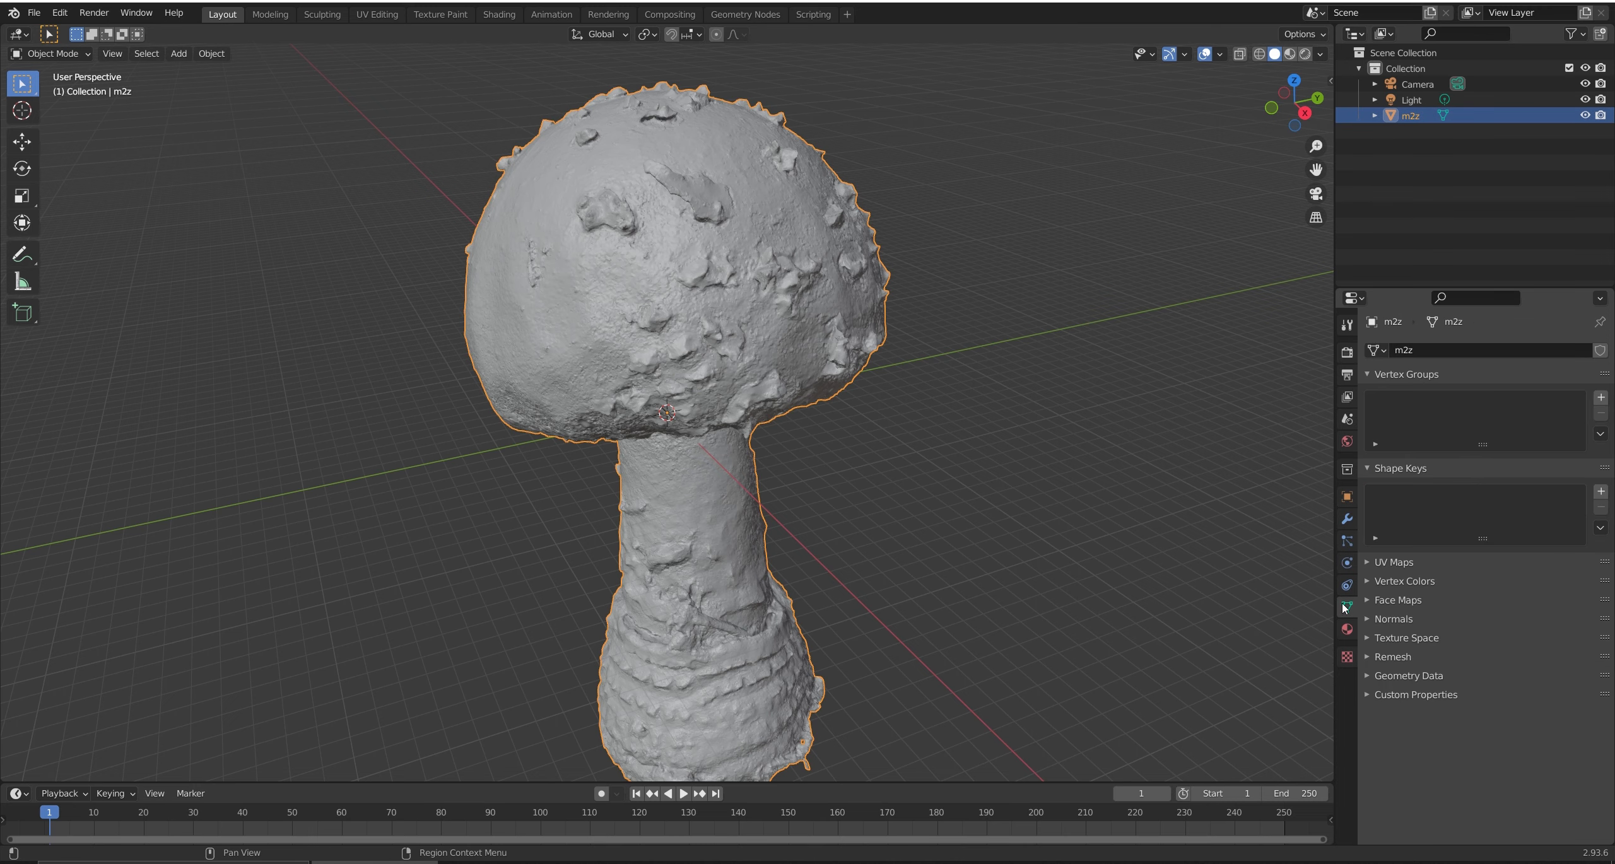
left_click(1350, 584)
left_click(1350, 564)
left_click(1347, 541)
left_click(1348, 519)
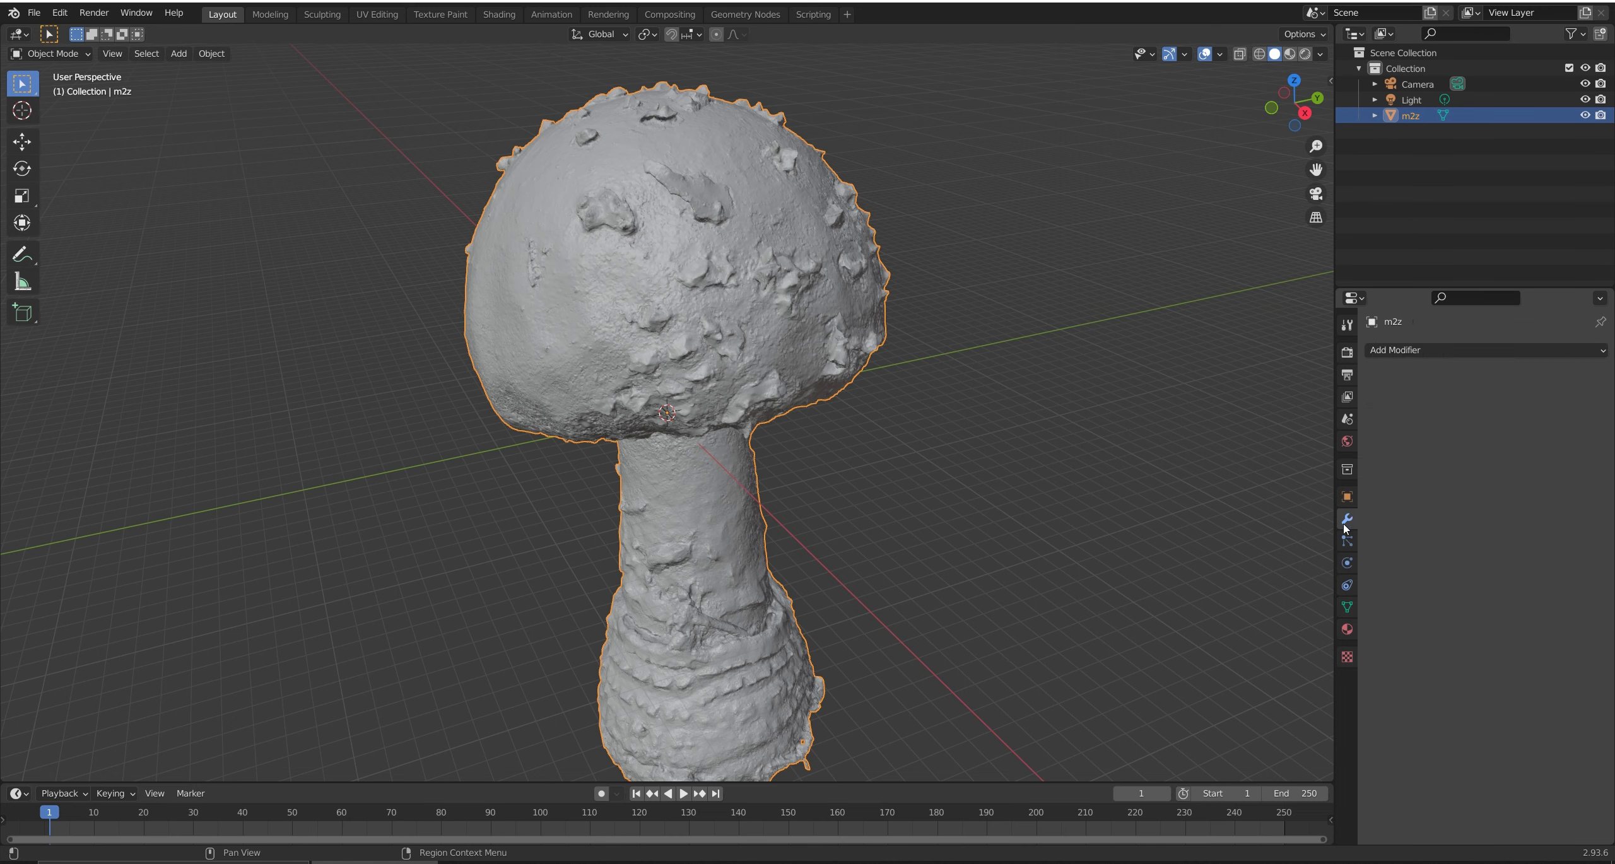
left_click(1348, 498)
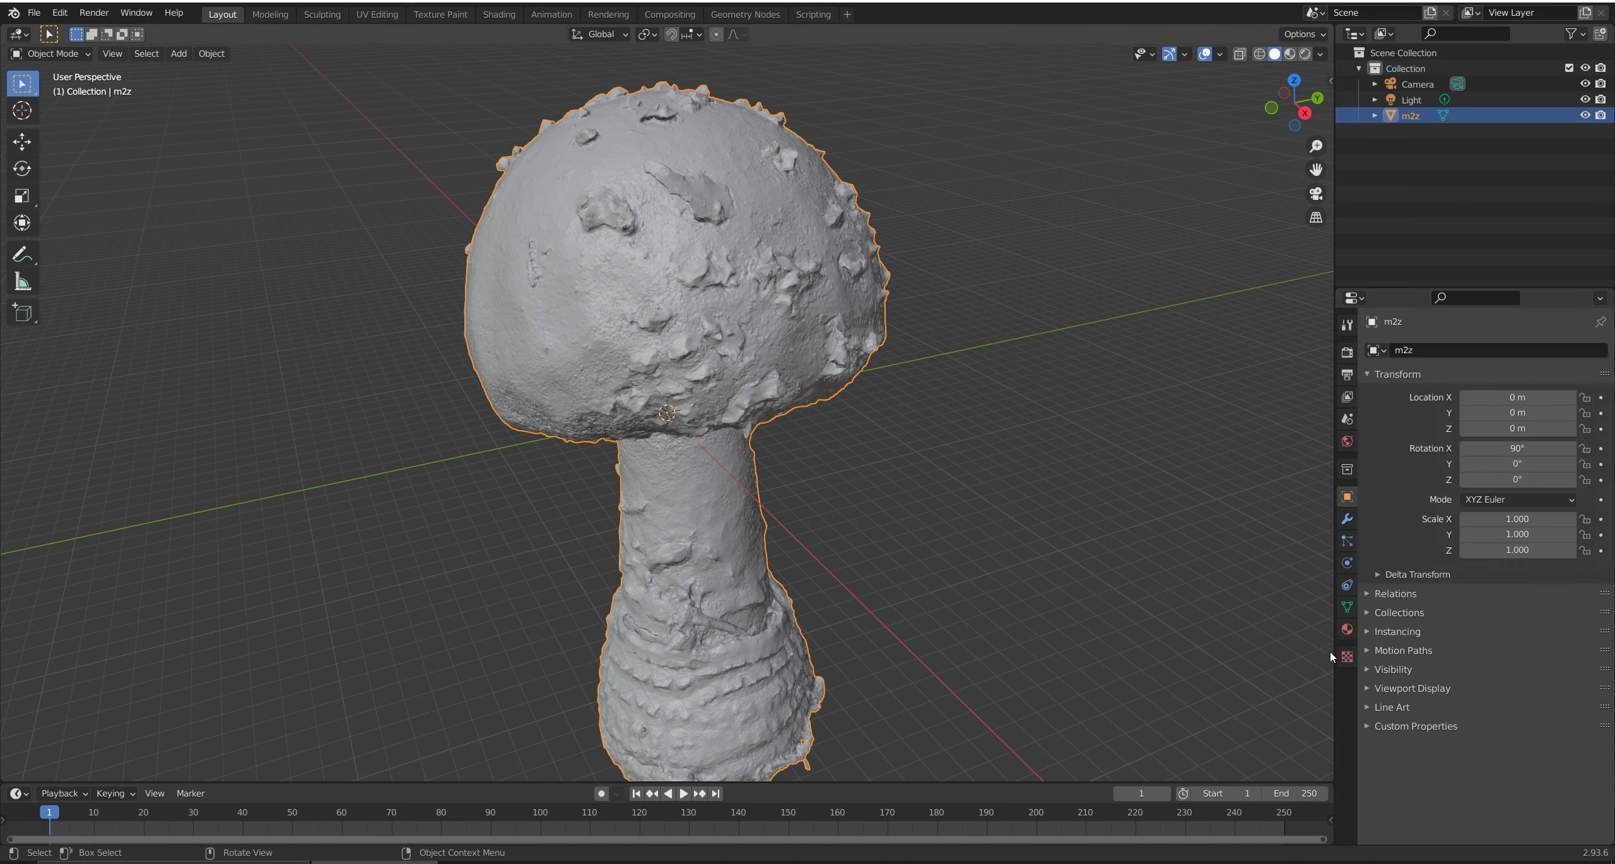
left_click(1347, 610)
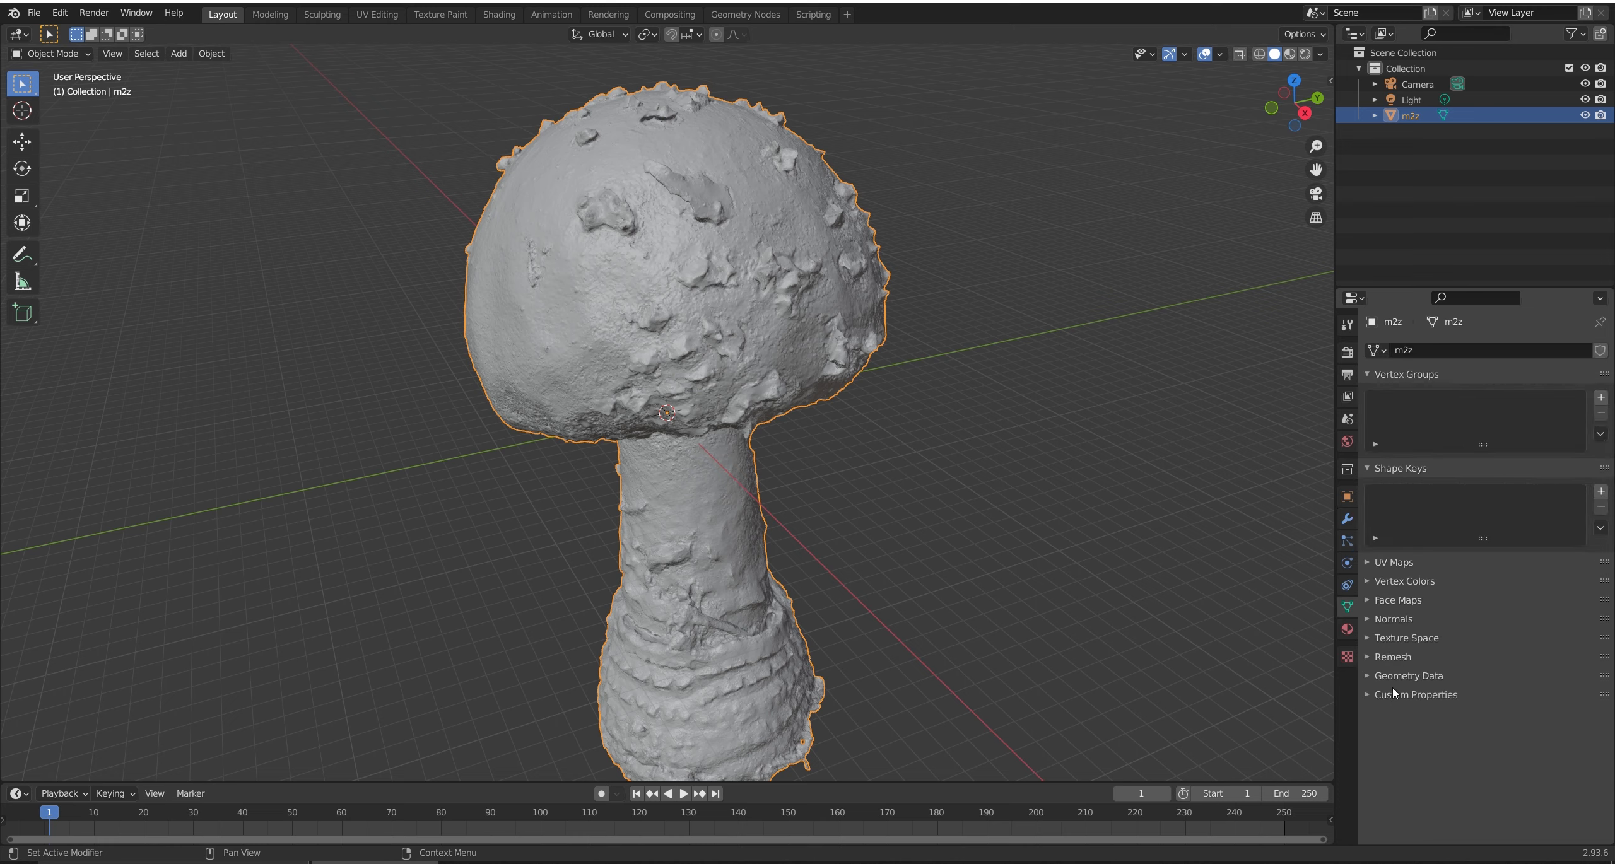
left_click(1381, 659)
scroll(1419, 669, "down", 1)
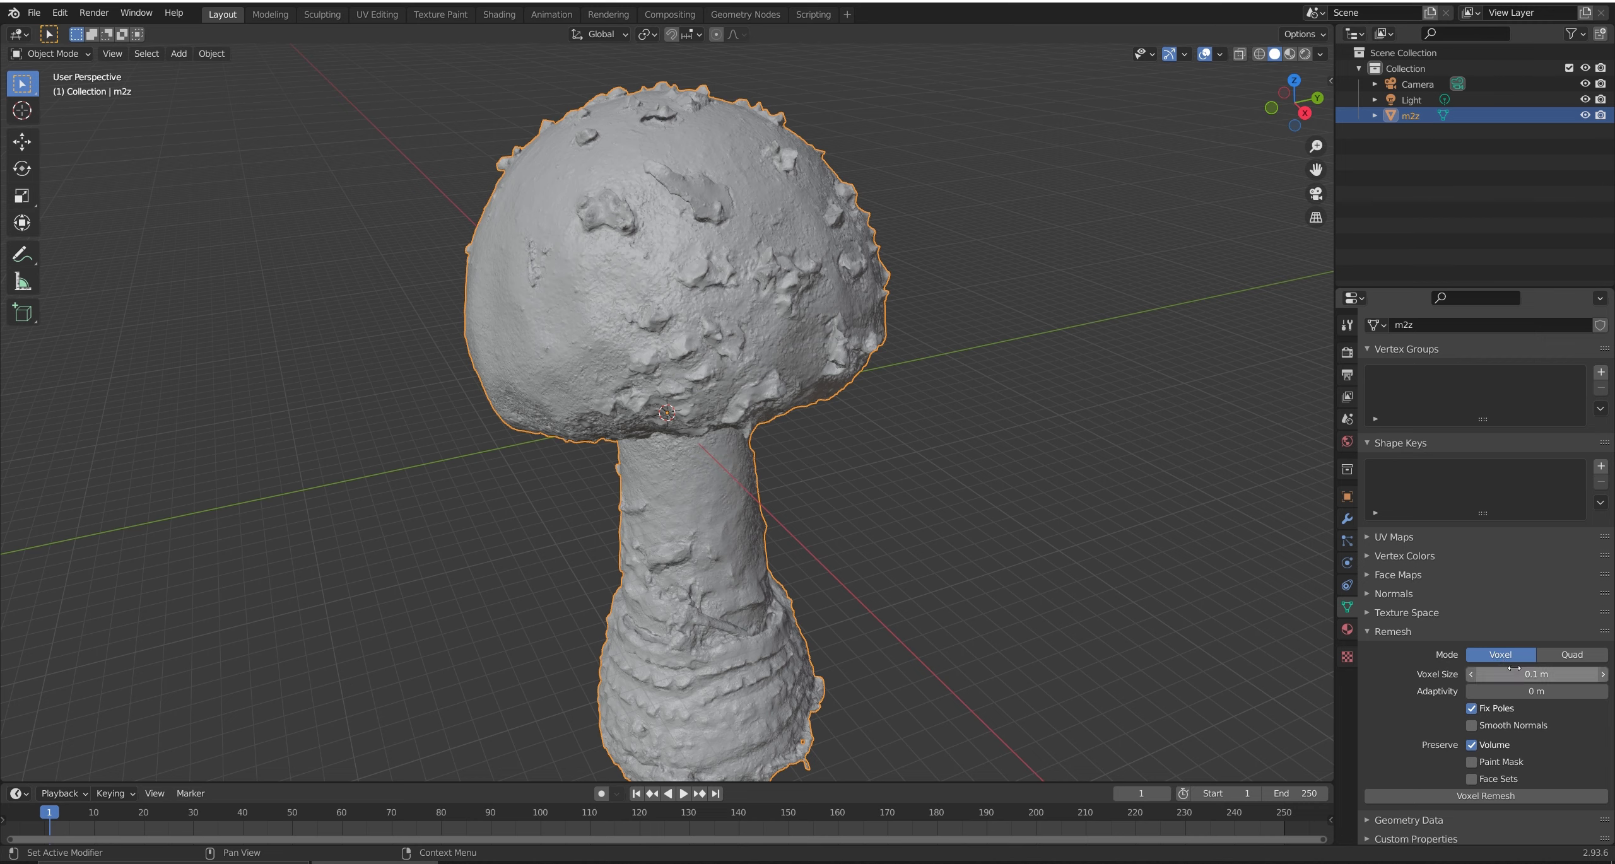
- Apply a voxel remesh to the mushroom with a 0.1 m voxel size and inspect the resulting surface
left_click(1463, 797)
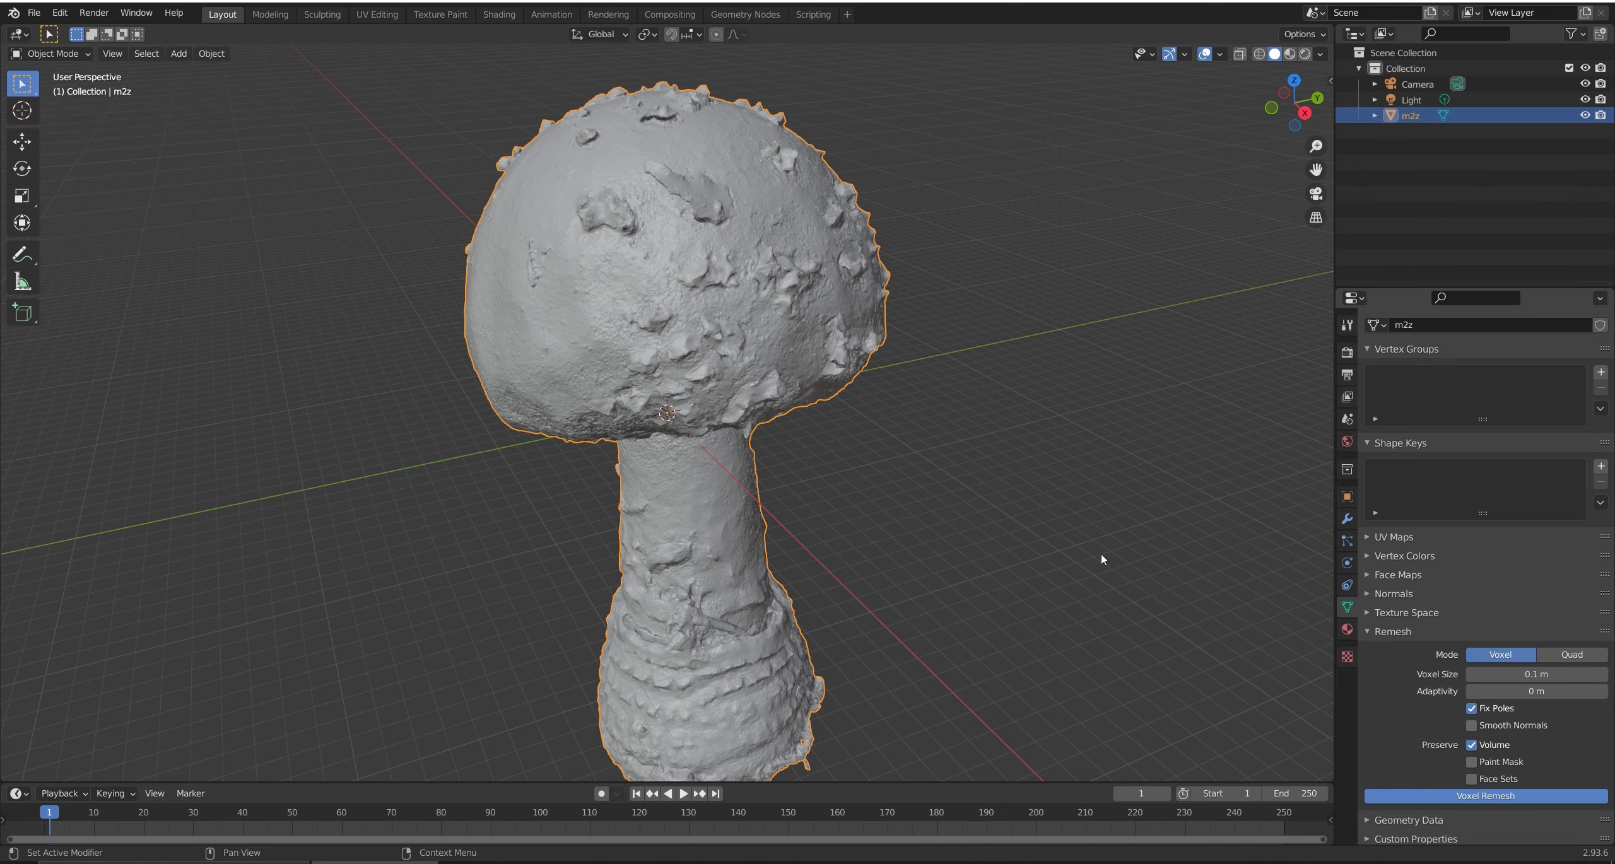
scroll(682, 533, "up", 5)
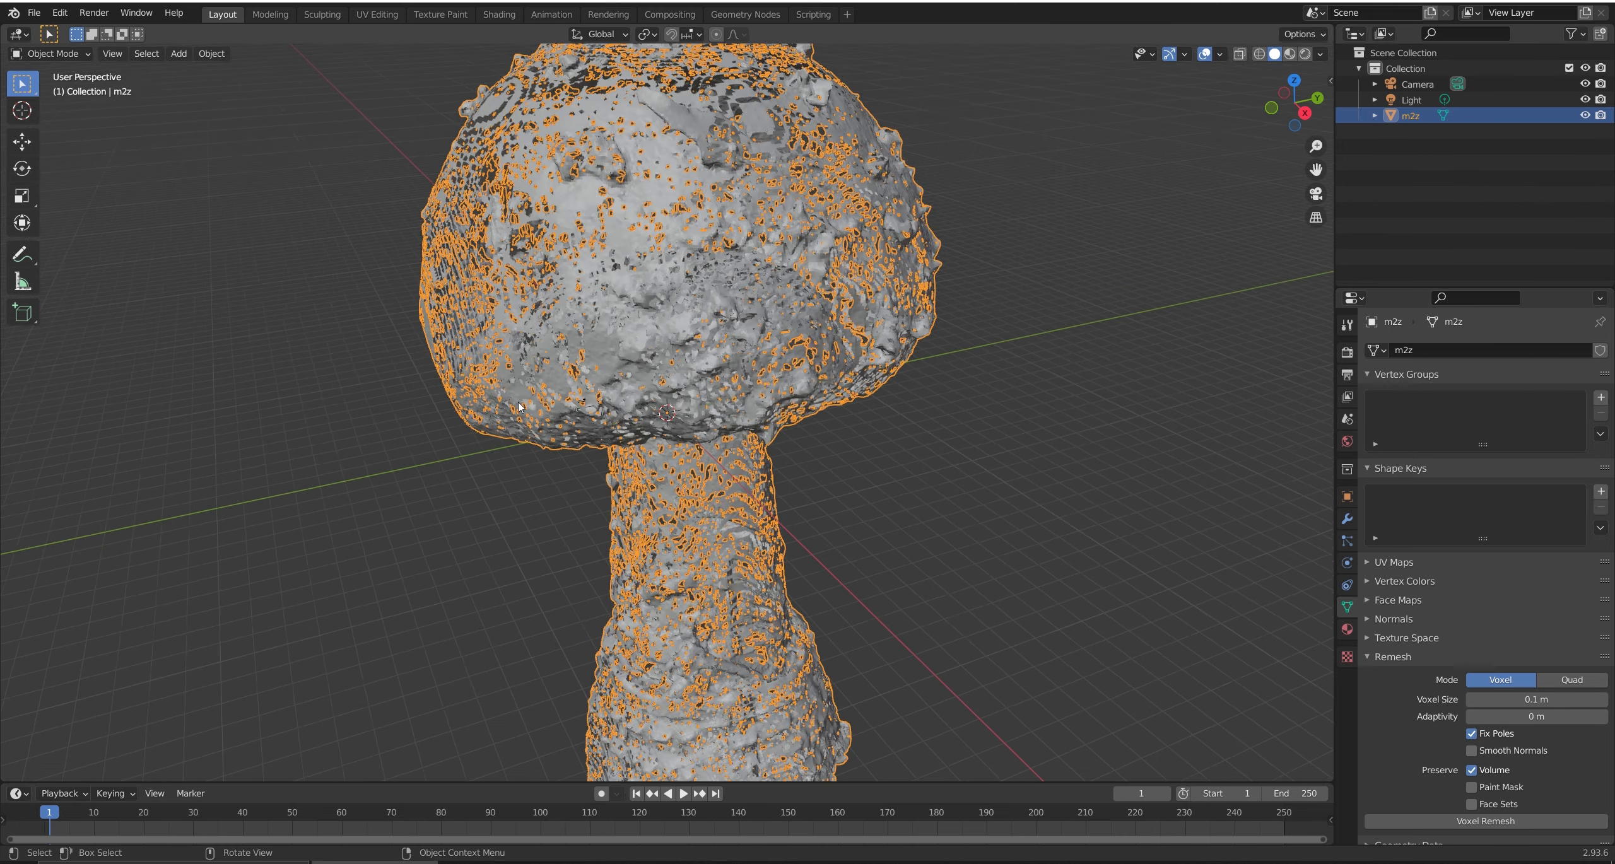
scroll(694, 530, "up", 2)
scroll(701, 536, "down", 8)
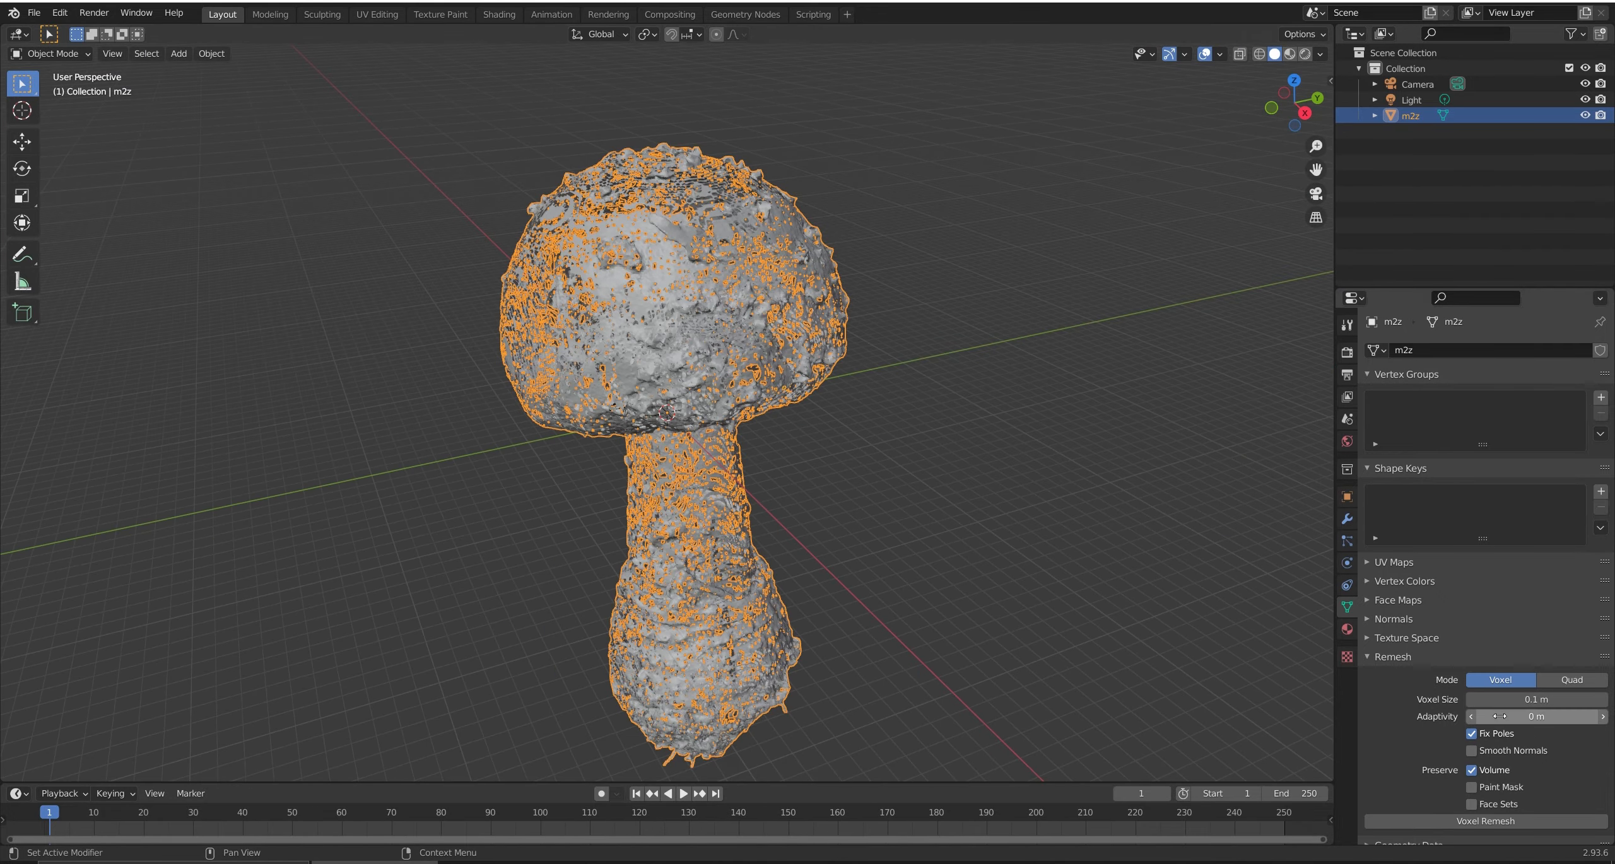
- Undo the voxel remesh and reselect the original m2z mushroom mesh
key("ctrl+z")
key("ctrl+z")
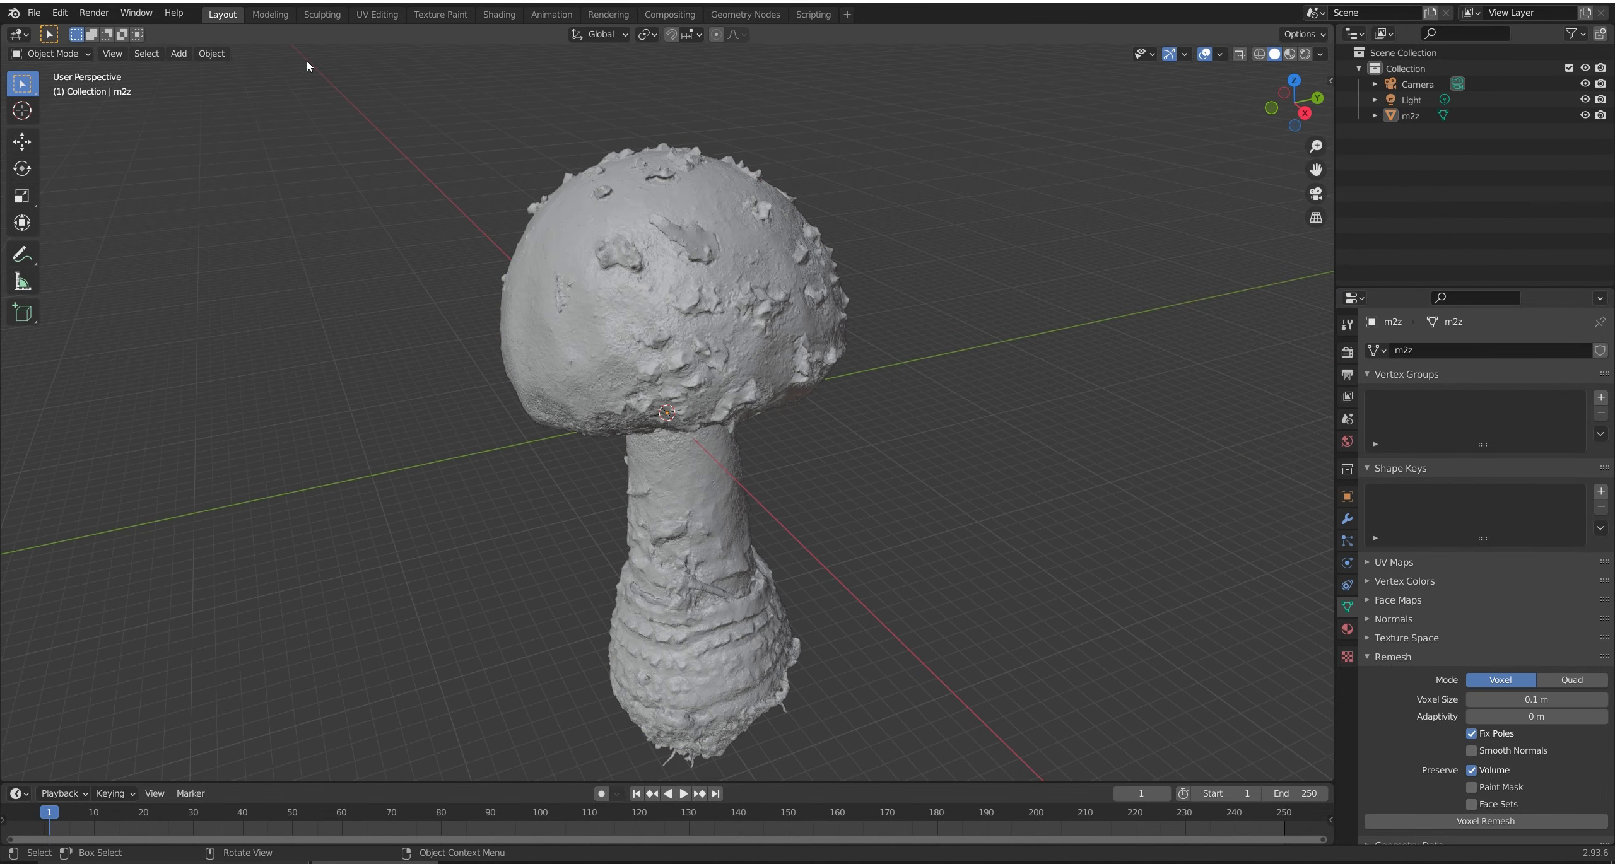
left_click(147, 53)
mouse_move(204, 55)
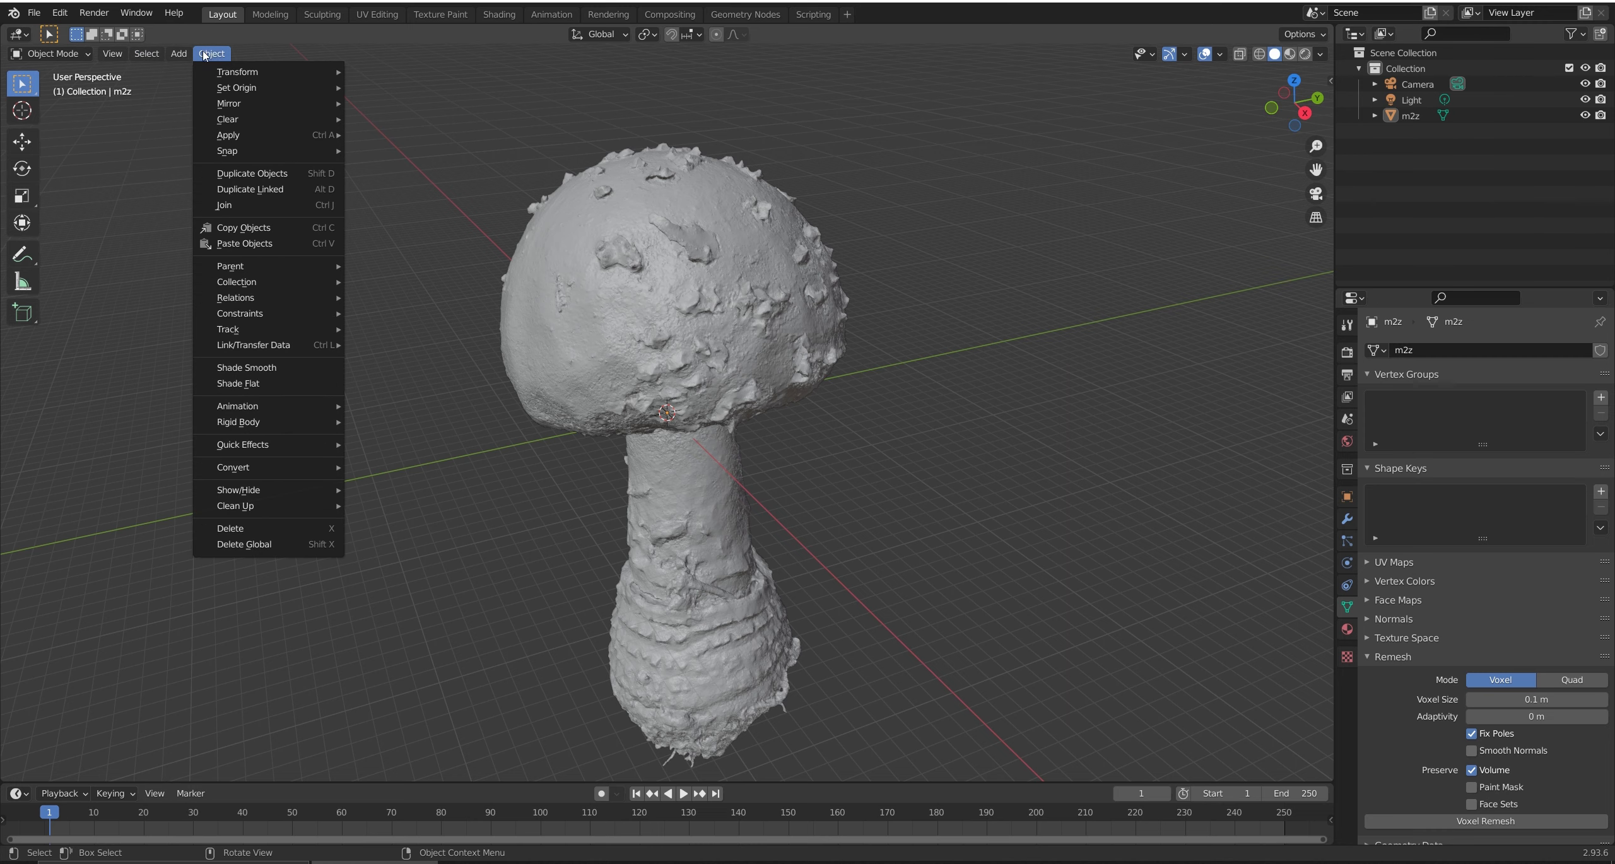
mouse_move(281, 513)
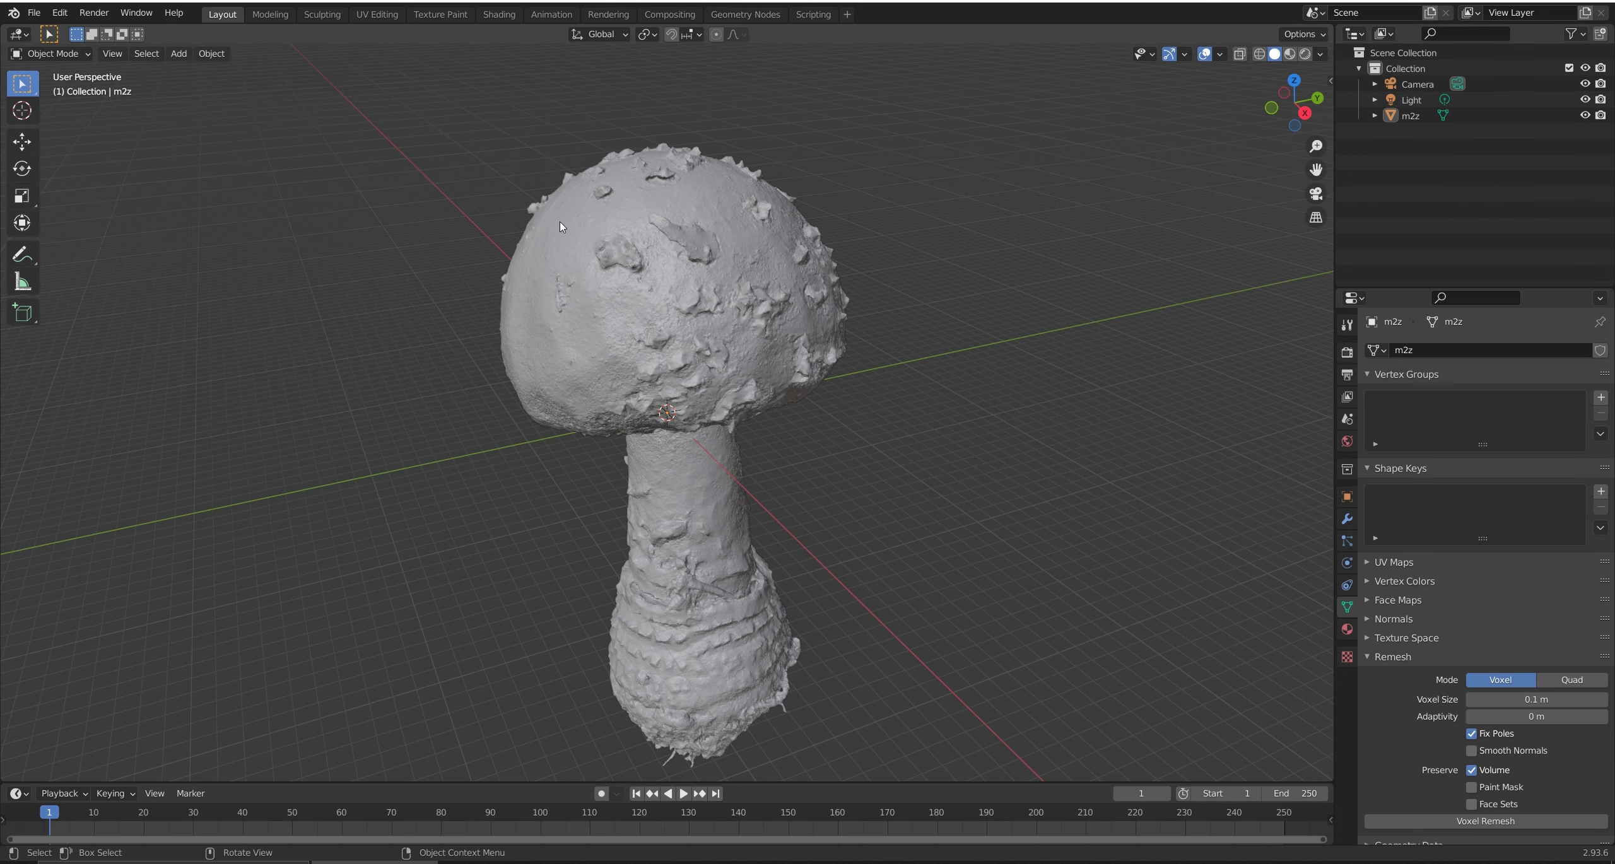
left_click(579, 408)
left_click(258, 72)
left_click(683, 333)
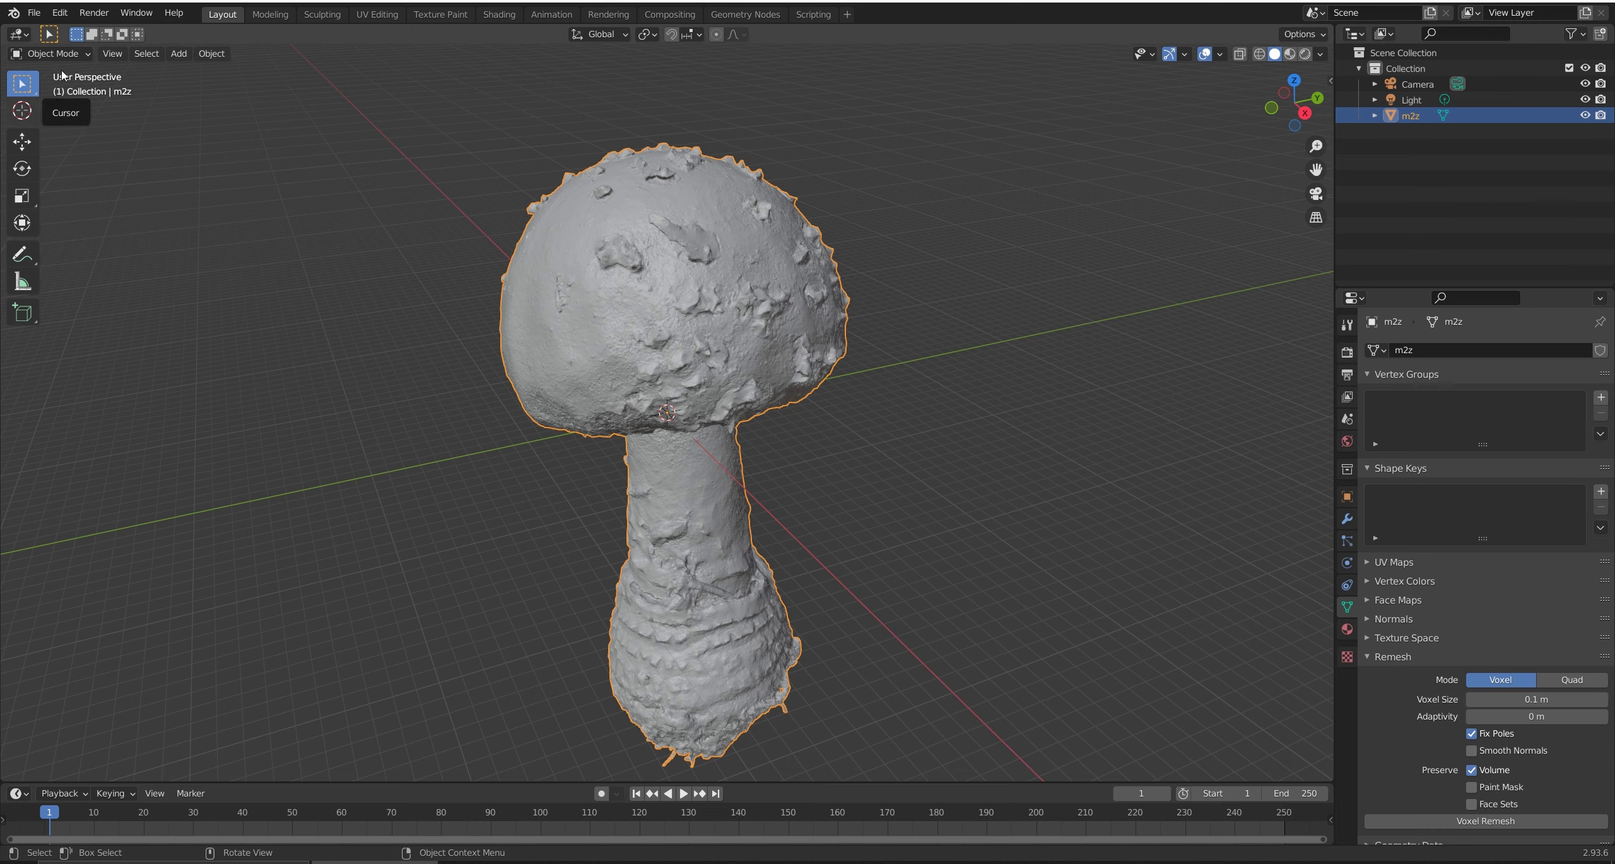
- In Edit Mode, shade the mushroom's faces flat and clean up the mesh with Delete Loose
key("Tab")
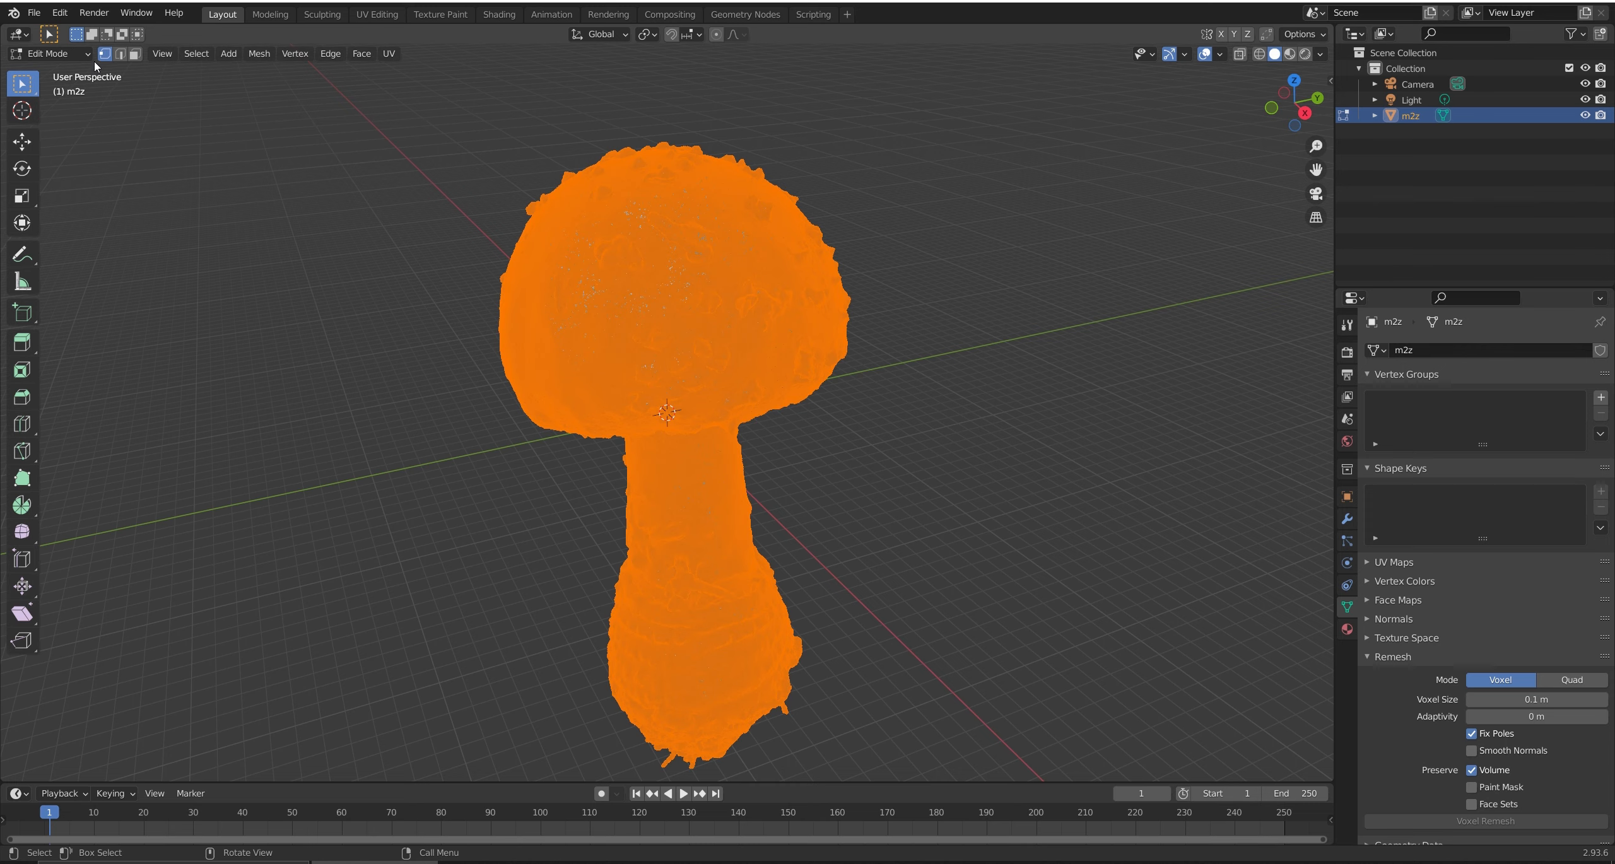
left_click(361, 53)
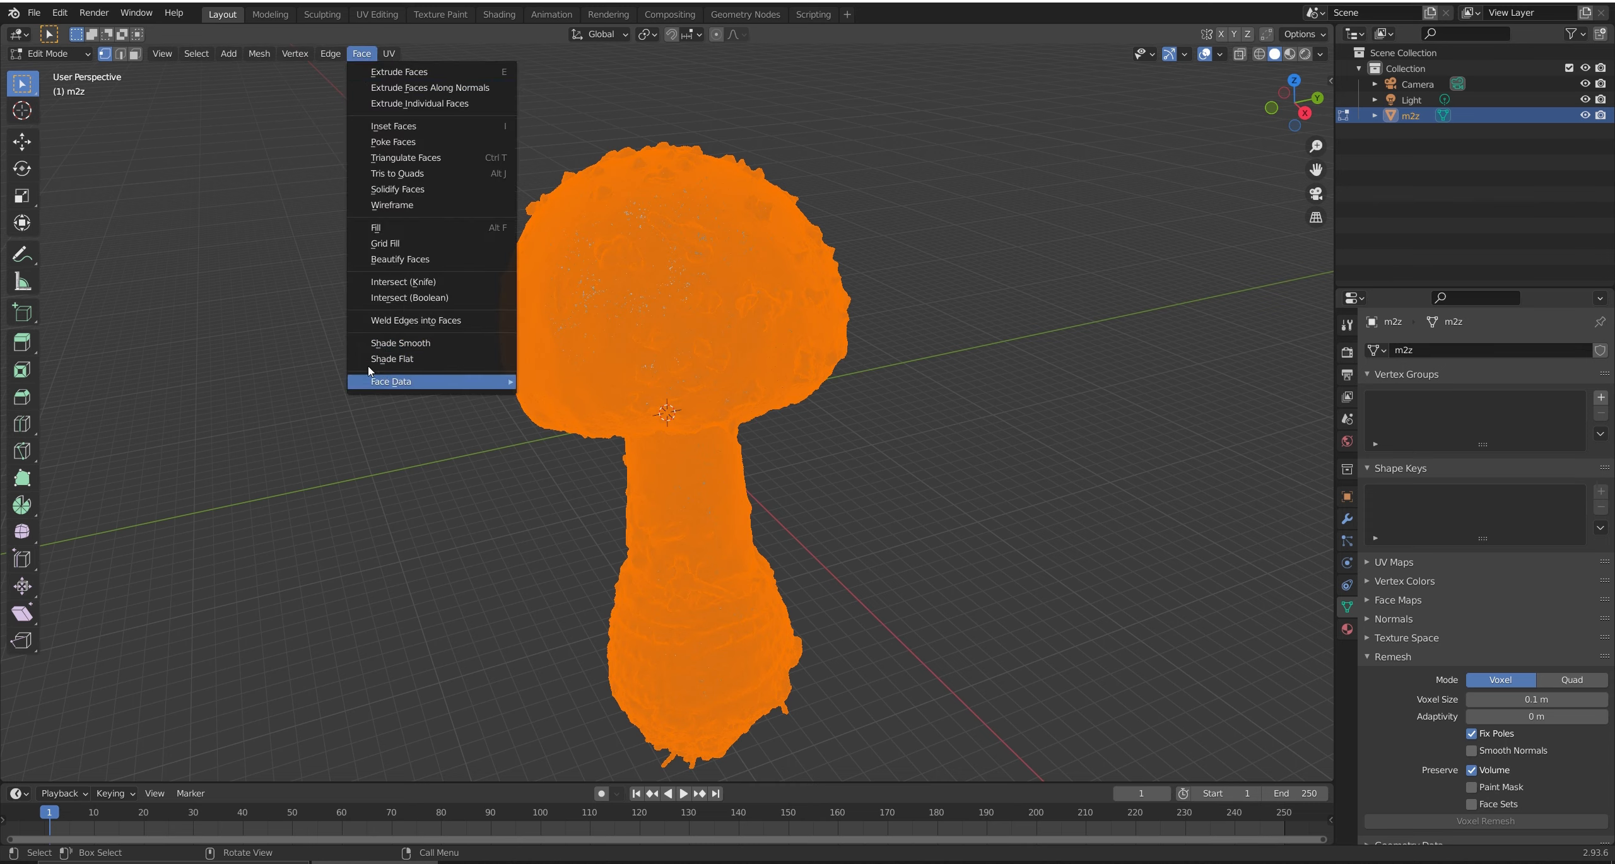
left_click(400, 359)
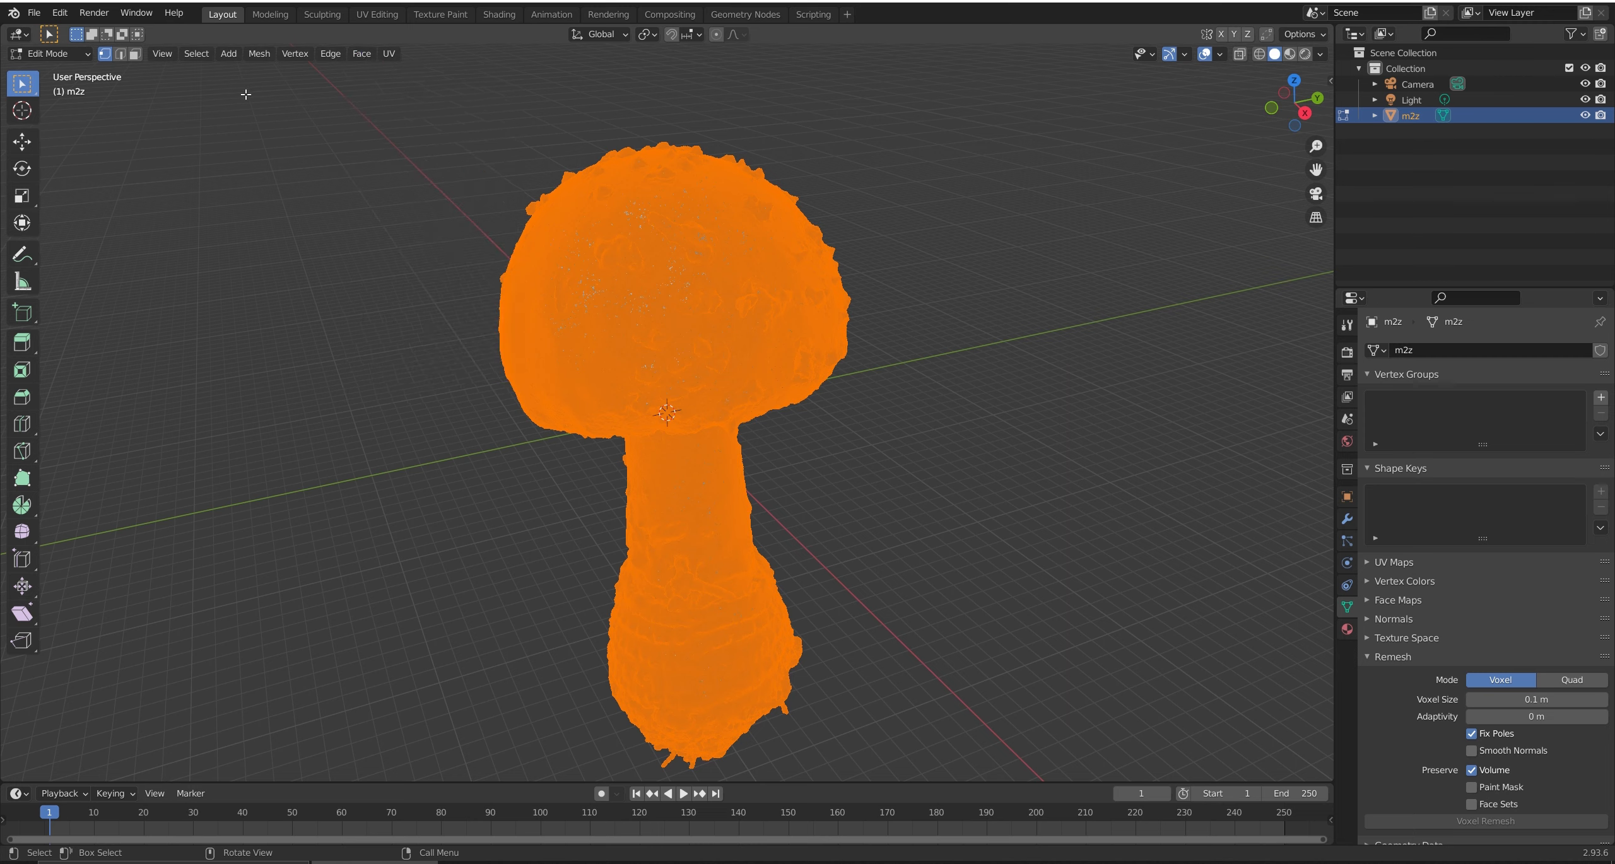
left_click(262, 54)
mouse_move(339, 403)
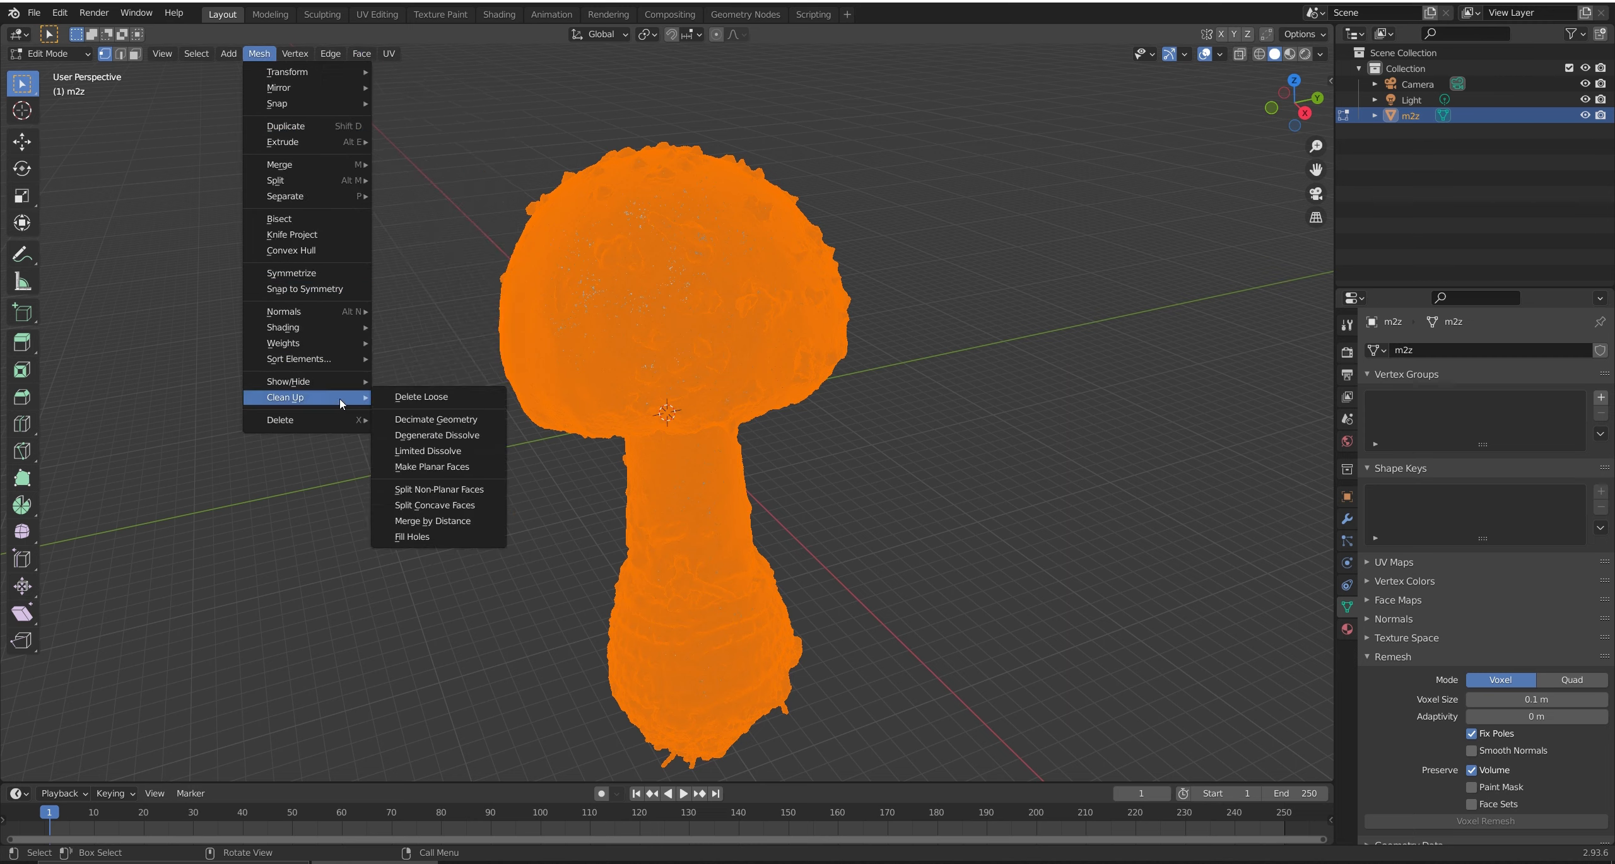
left_click(421, 397)
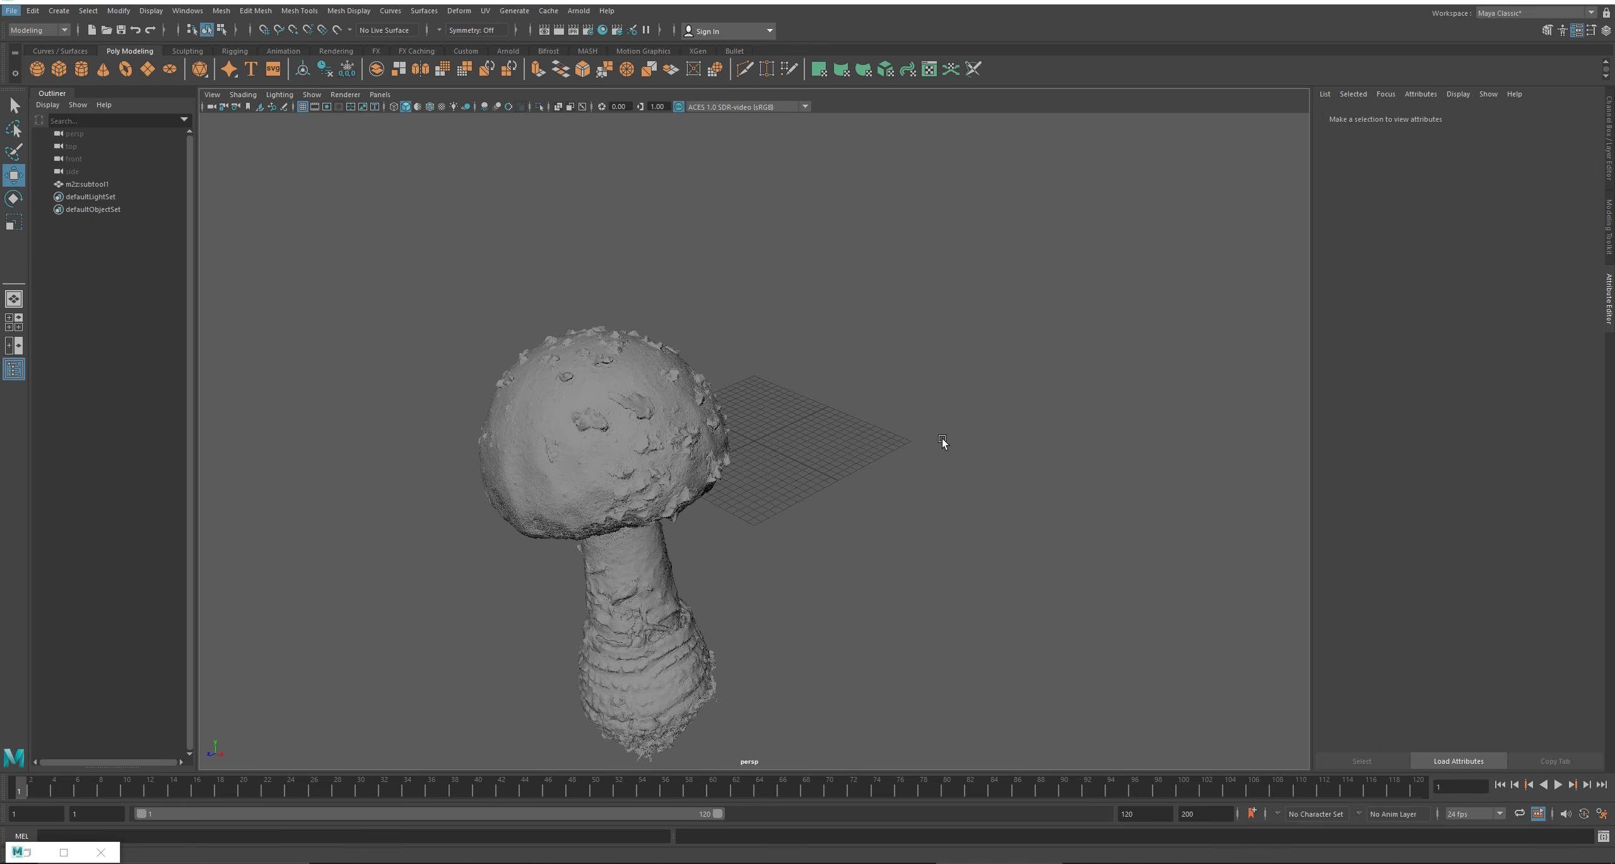
- Switch to Maya, open the Bifrost Graph Editor beside the mushroom and create a new graph
left_click(631, 371)
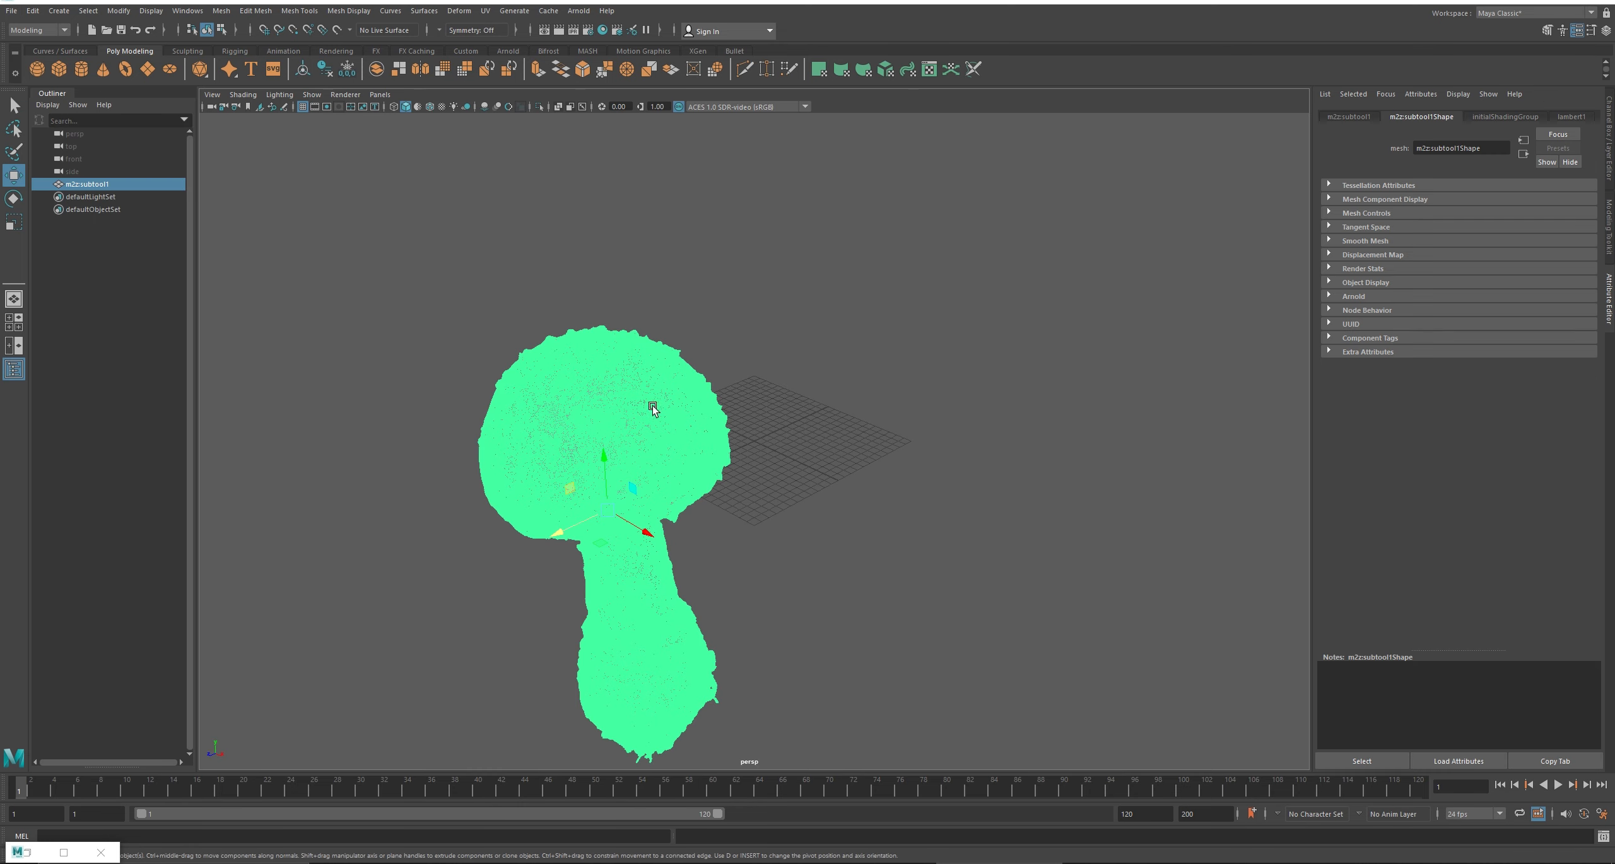
left_click(459, 289)
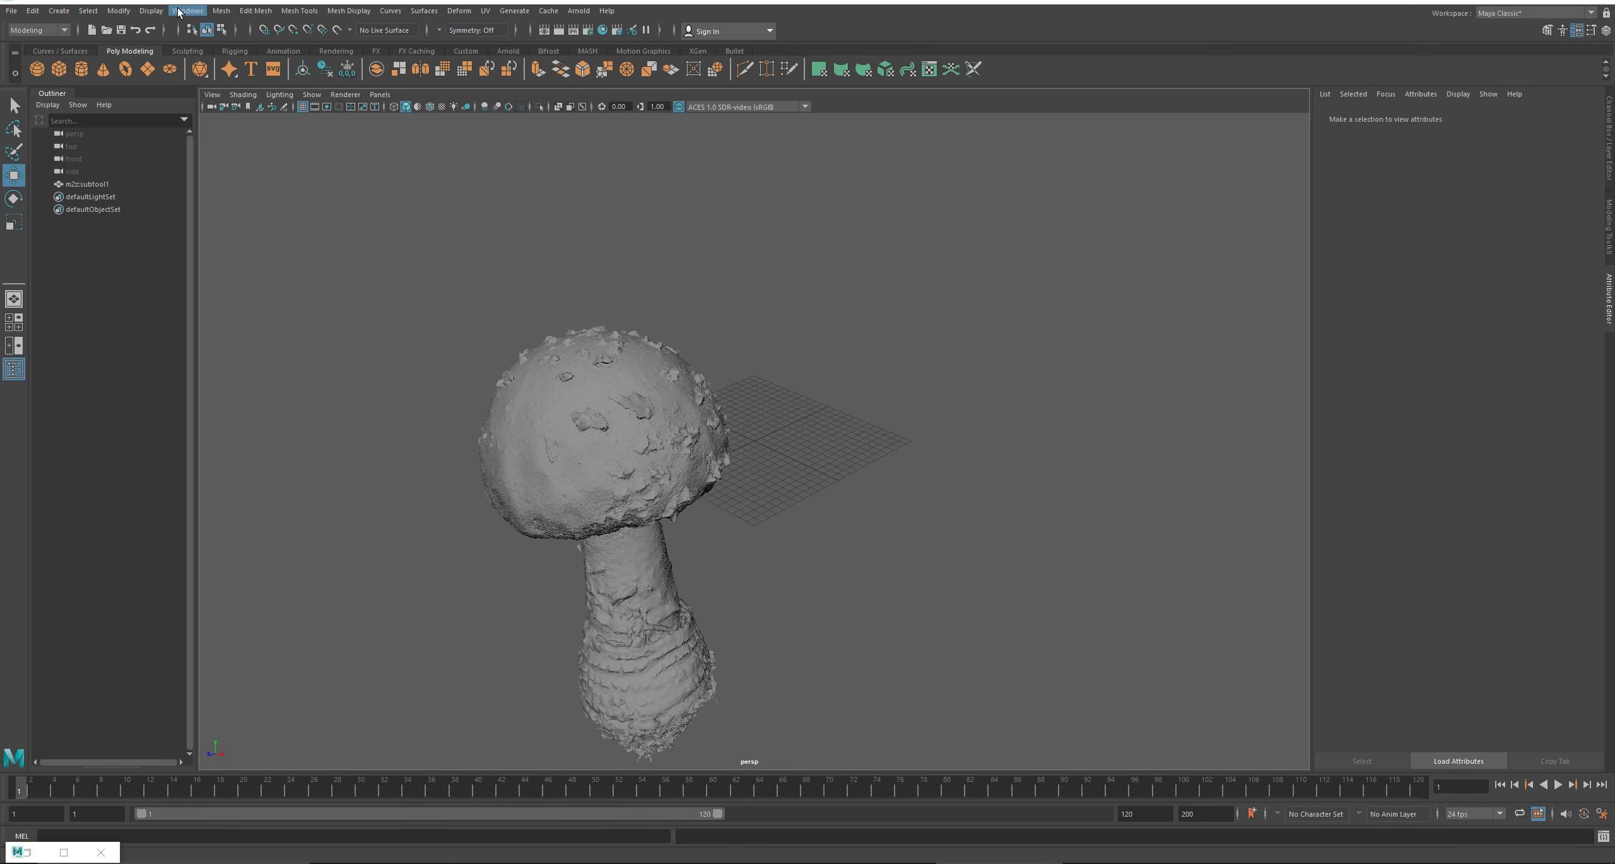
left_click(187, 11)
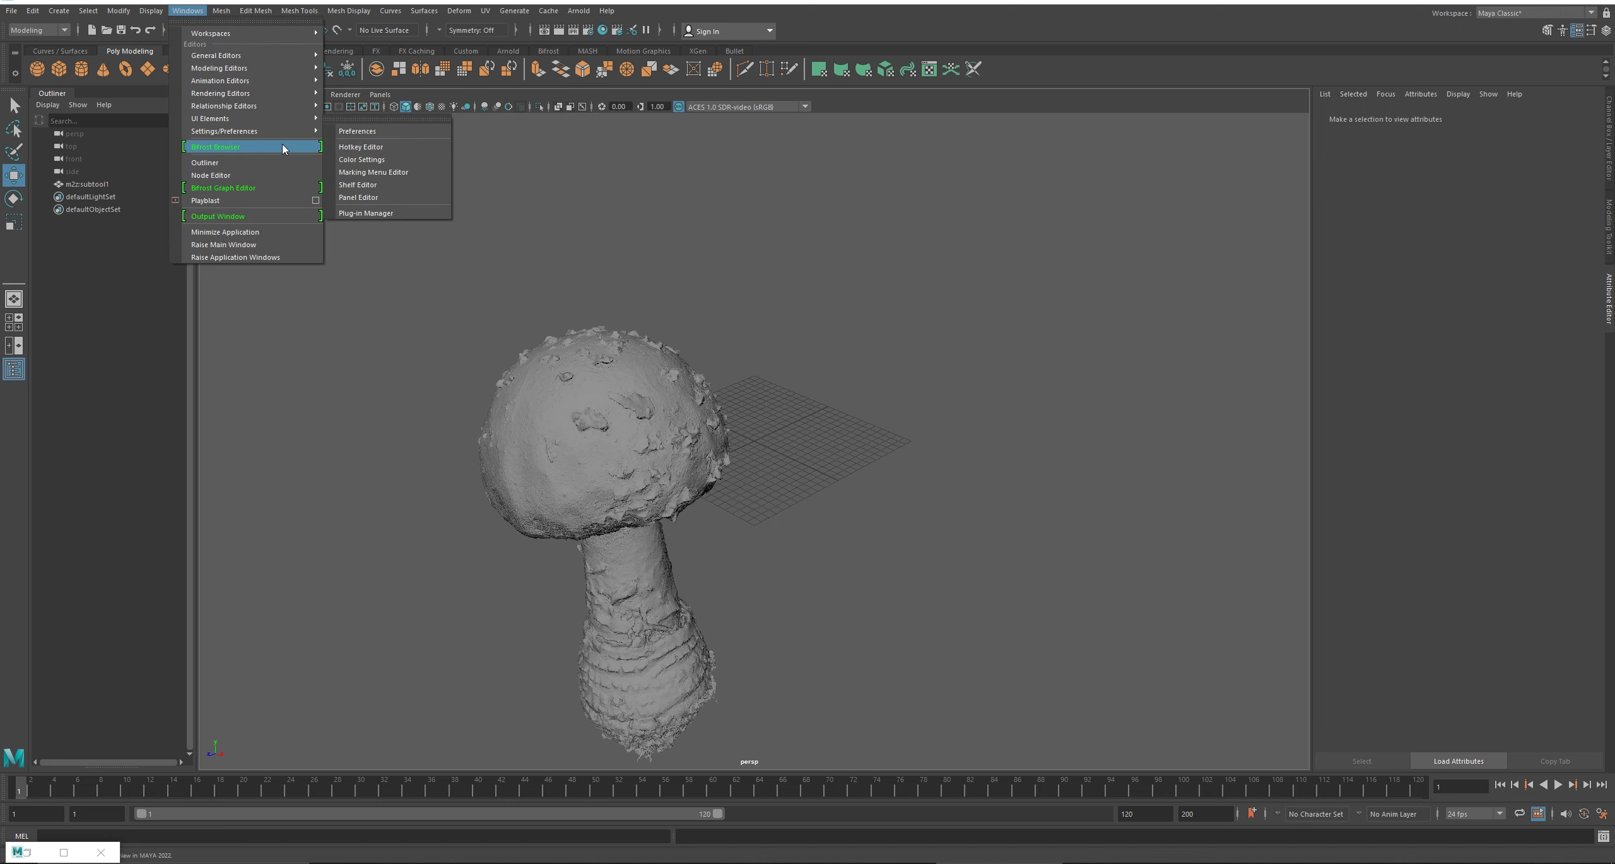
left_click(236, 189)
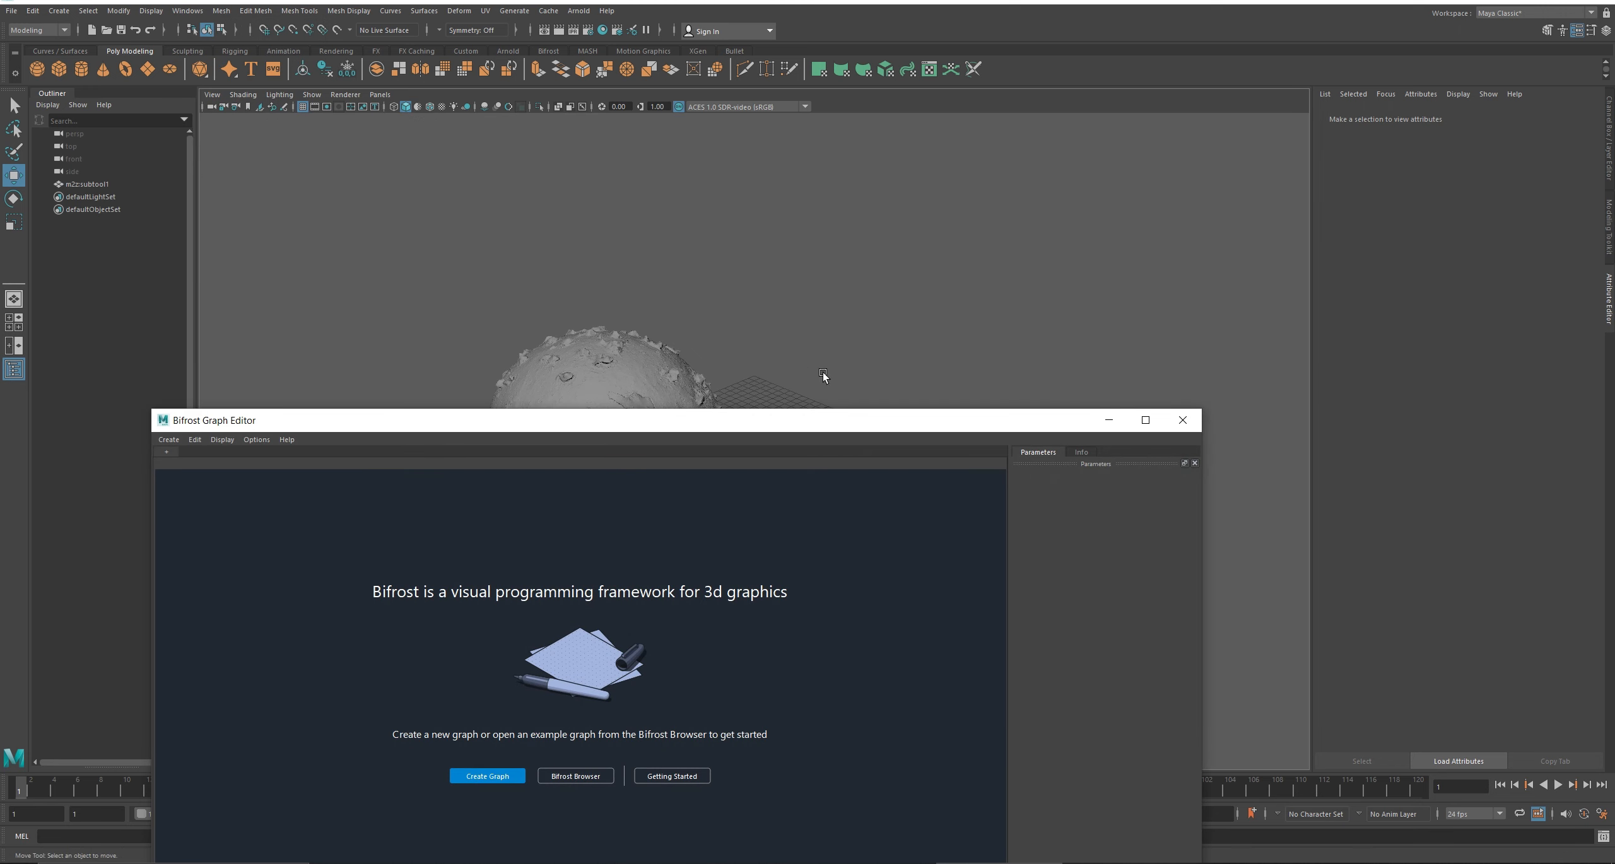
left_click_drag(692, 417, 1227, 236)
middle_click_drag(599, 453, 396, 290, "alt")
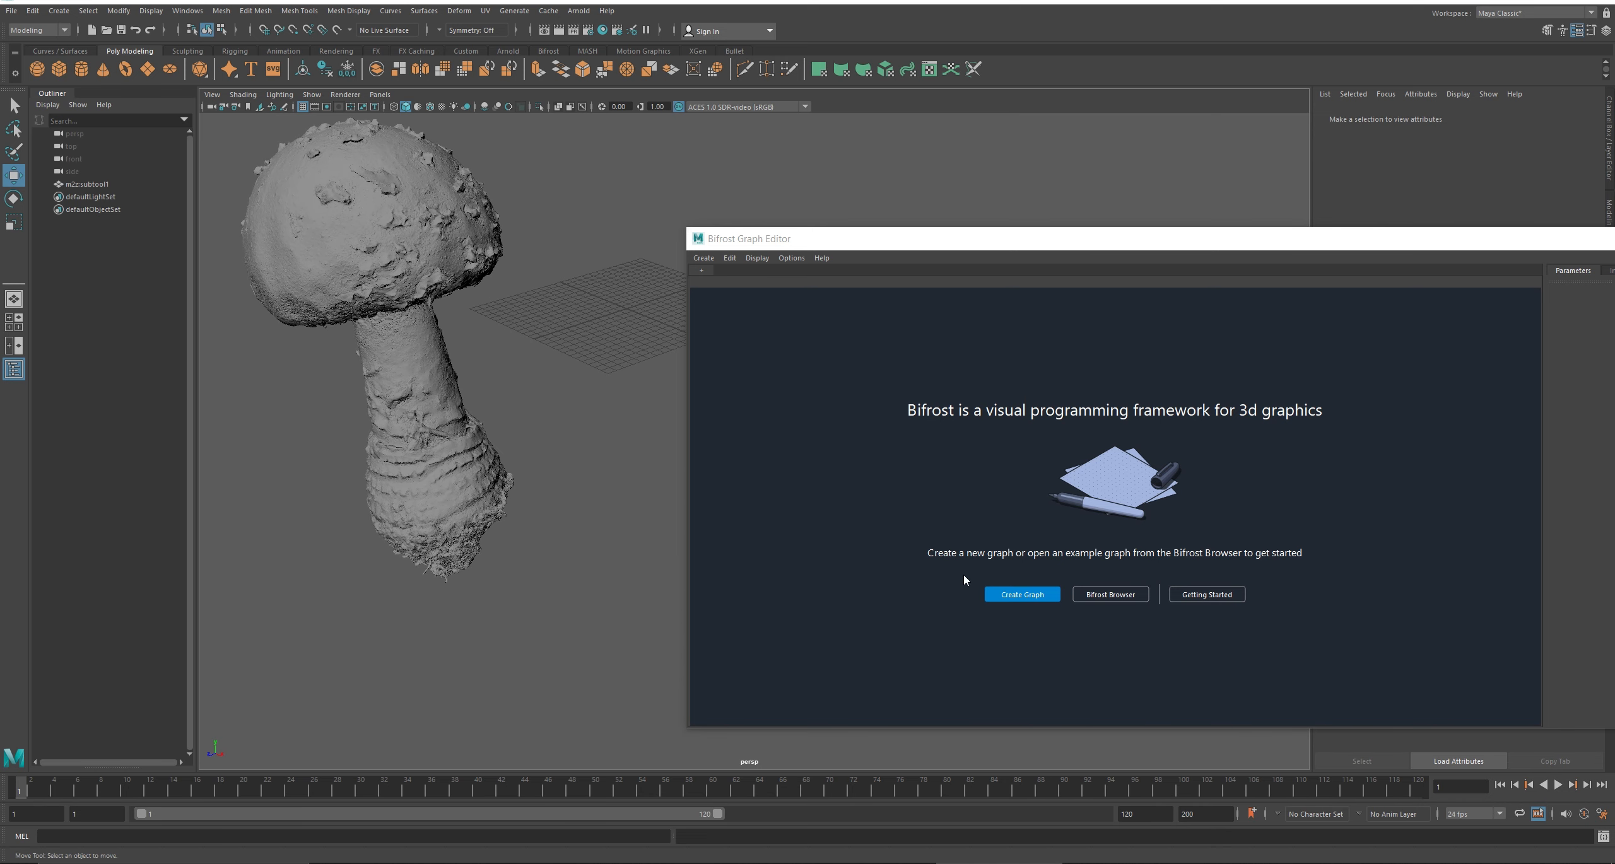
left_click(1022, 595)
left_click_drag(1070, 248, 965, 191)
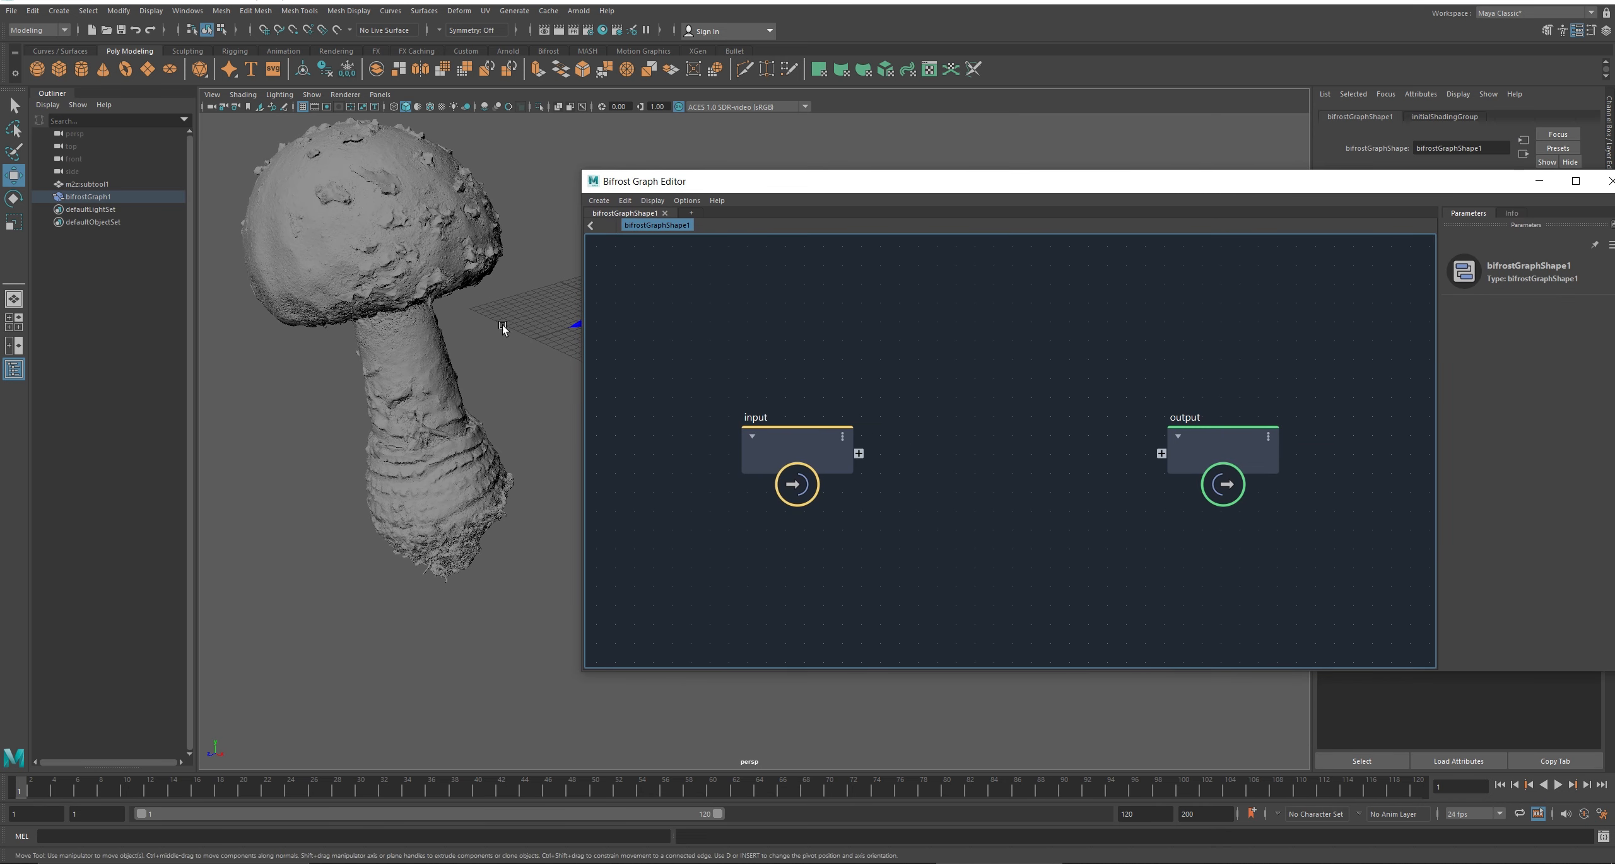
- Bring the m2z:subtool1 mesh into the Bifrost graph and connect it to the geometry port of a new convert_to_volume node
left_click(82, 185)
left_click_drag(80, 186, 764, 331)
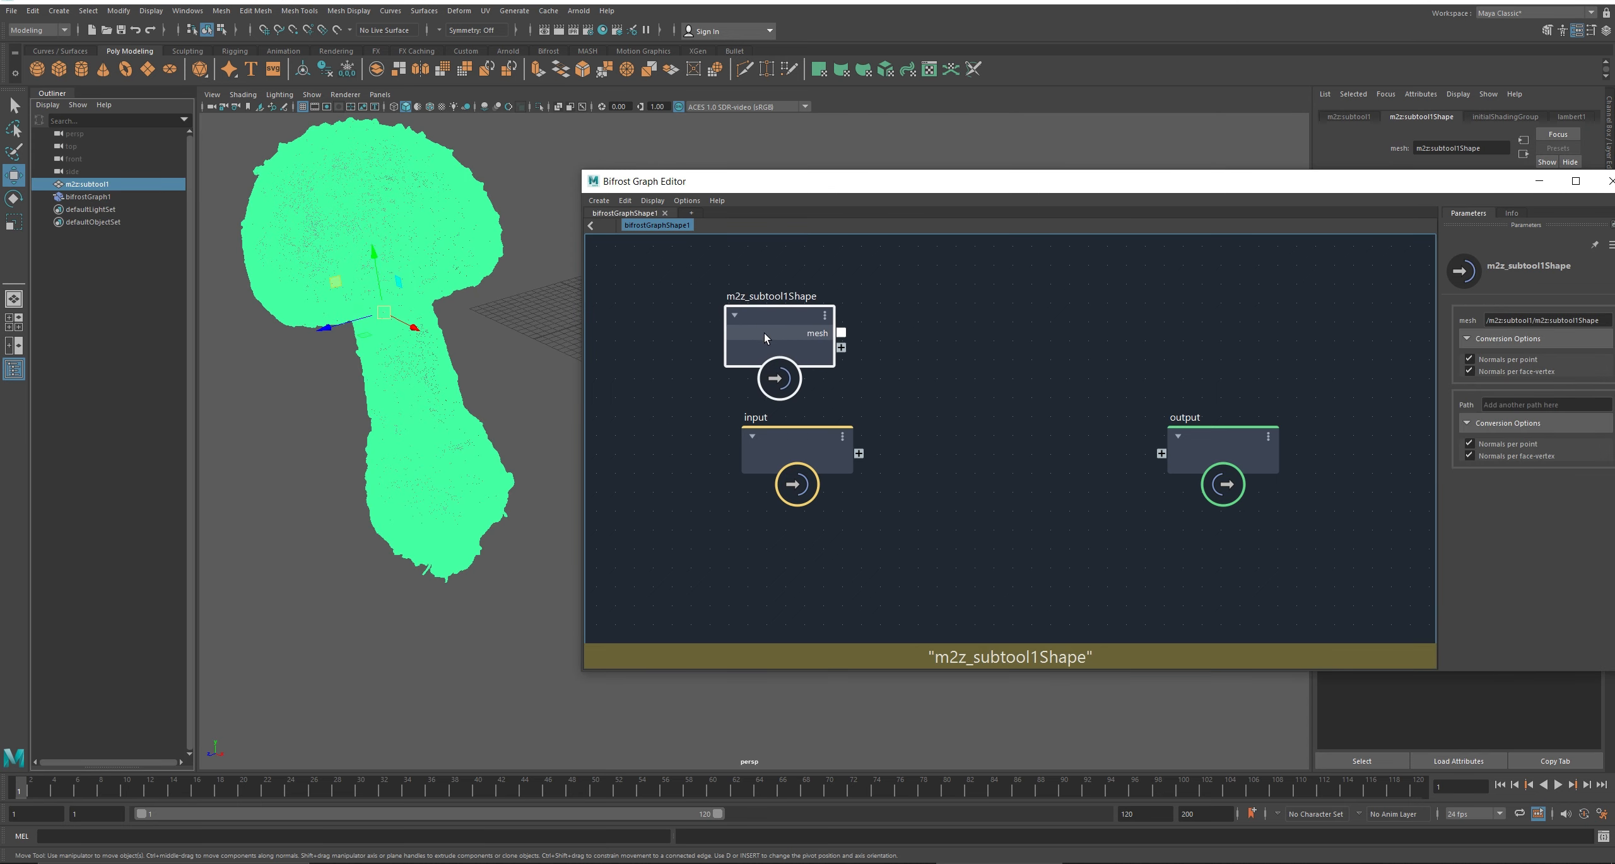
left_click(956, 386)
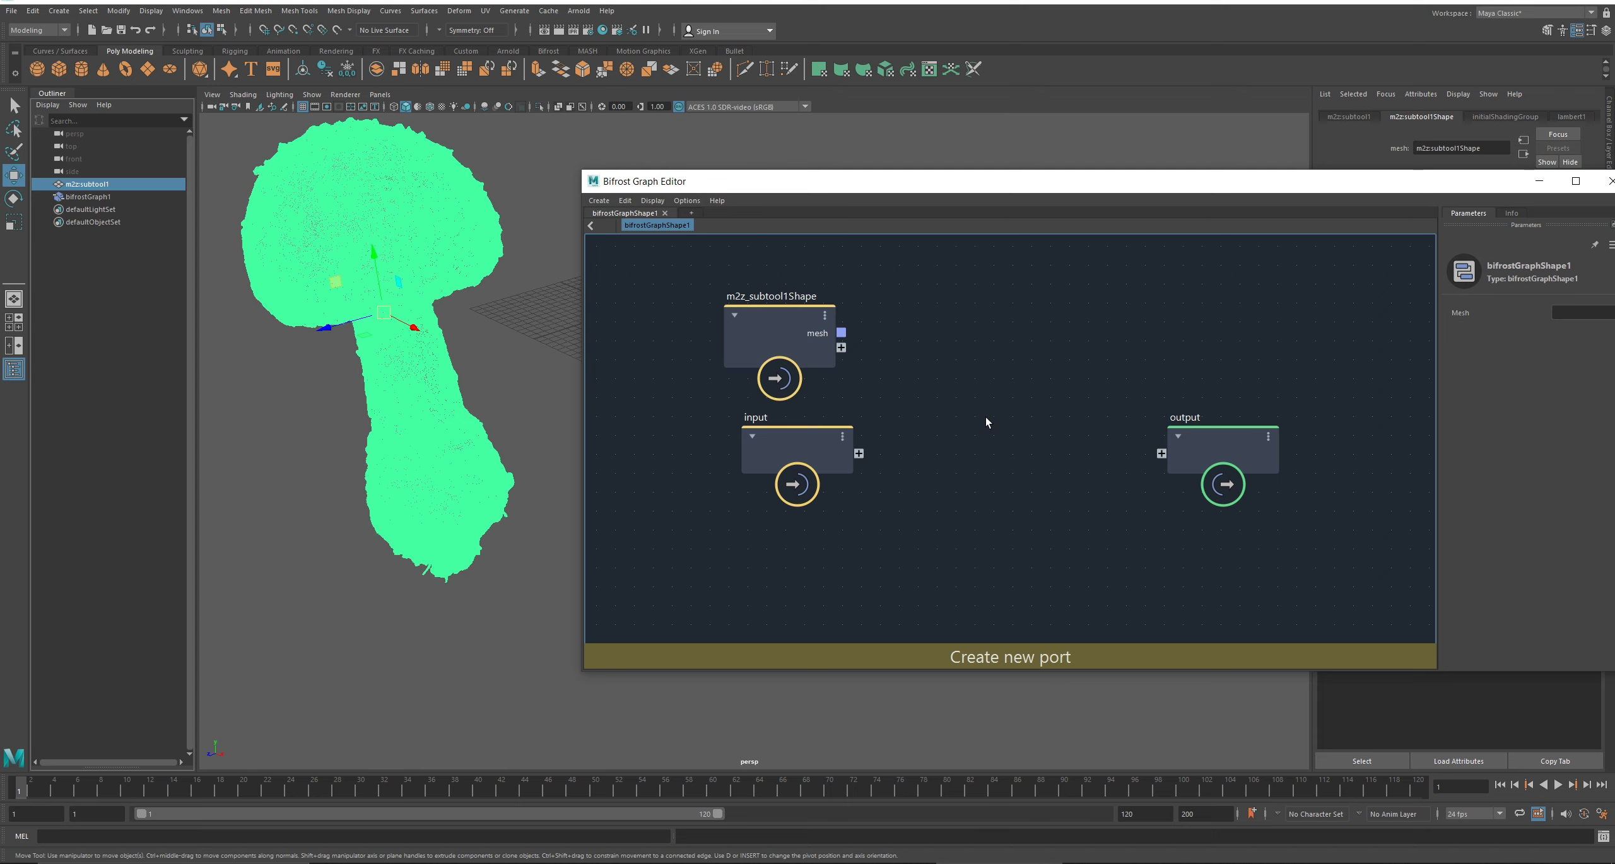
key("Tab")
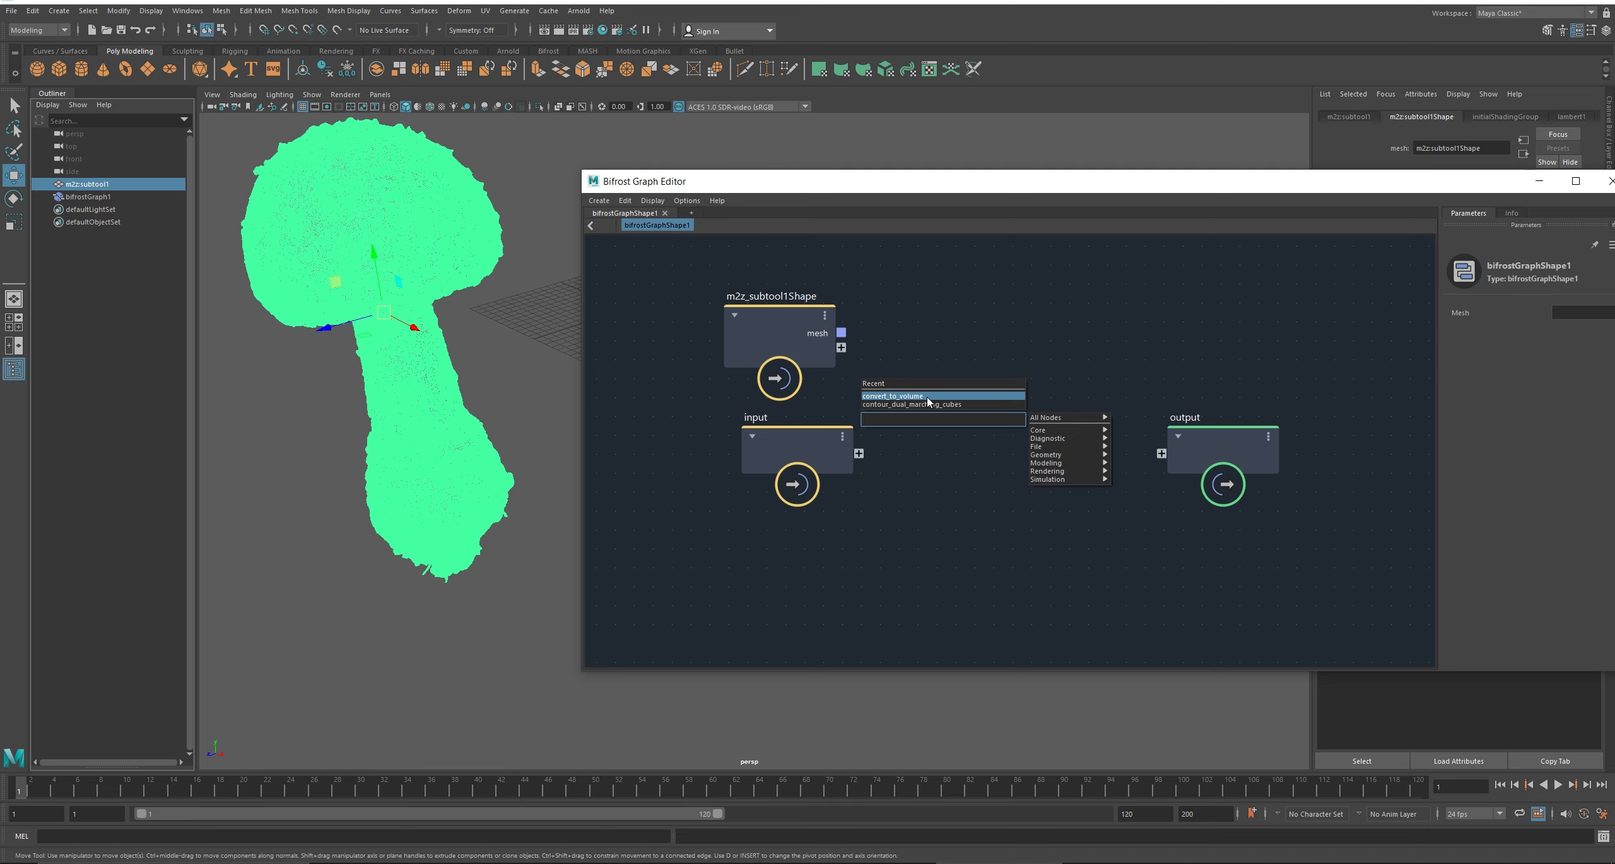
type("co")
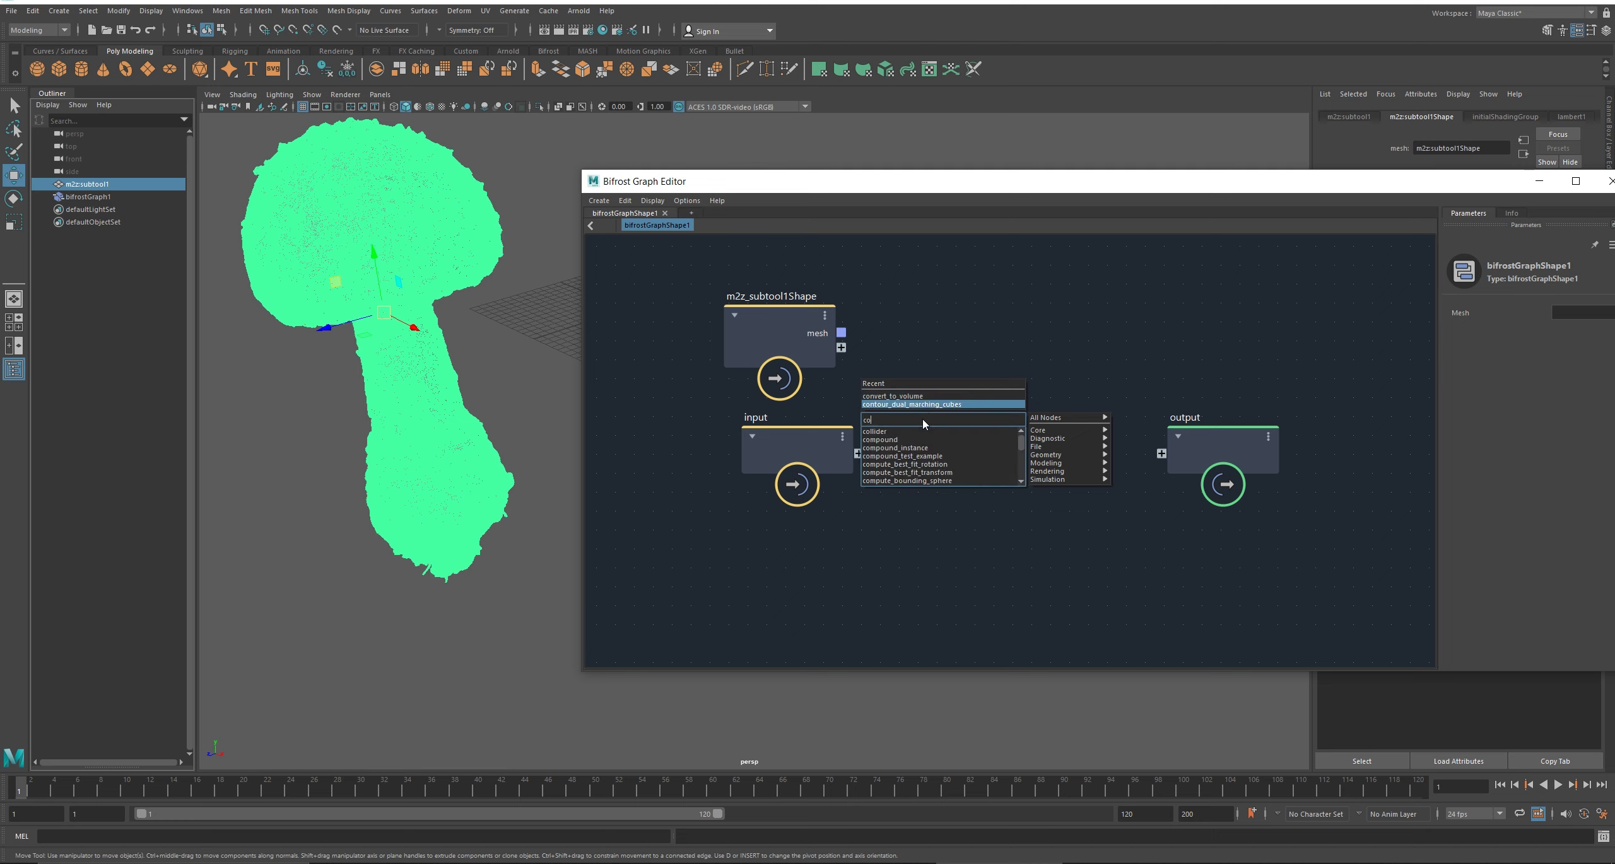
left_click(910, 397)
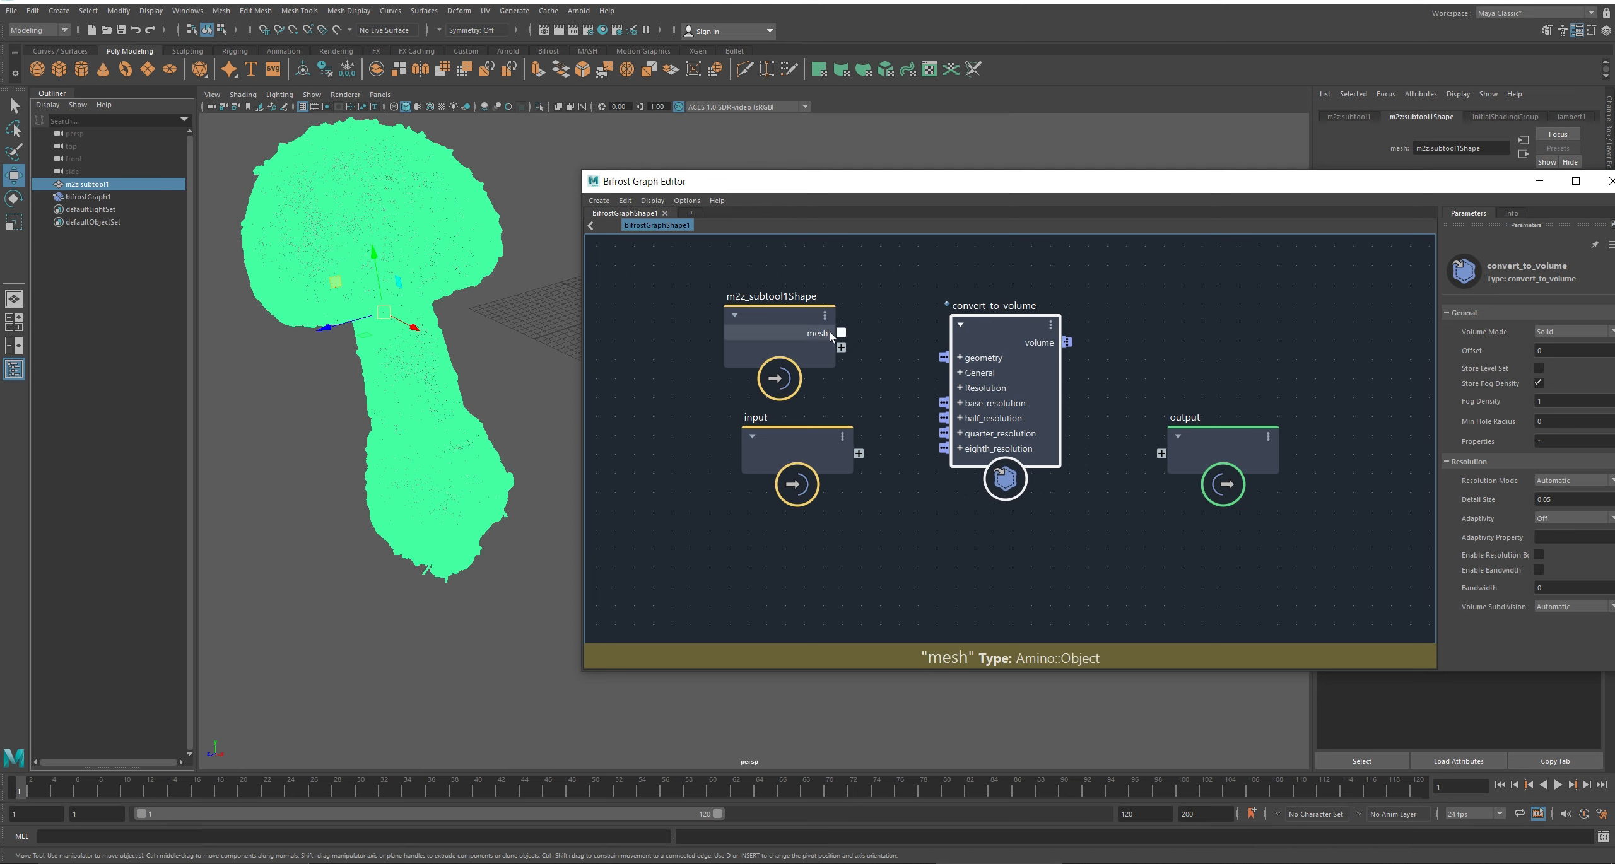
left_click_drag(842, 334, 940, 358)
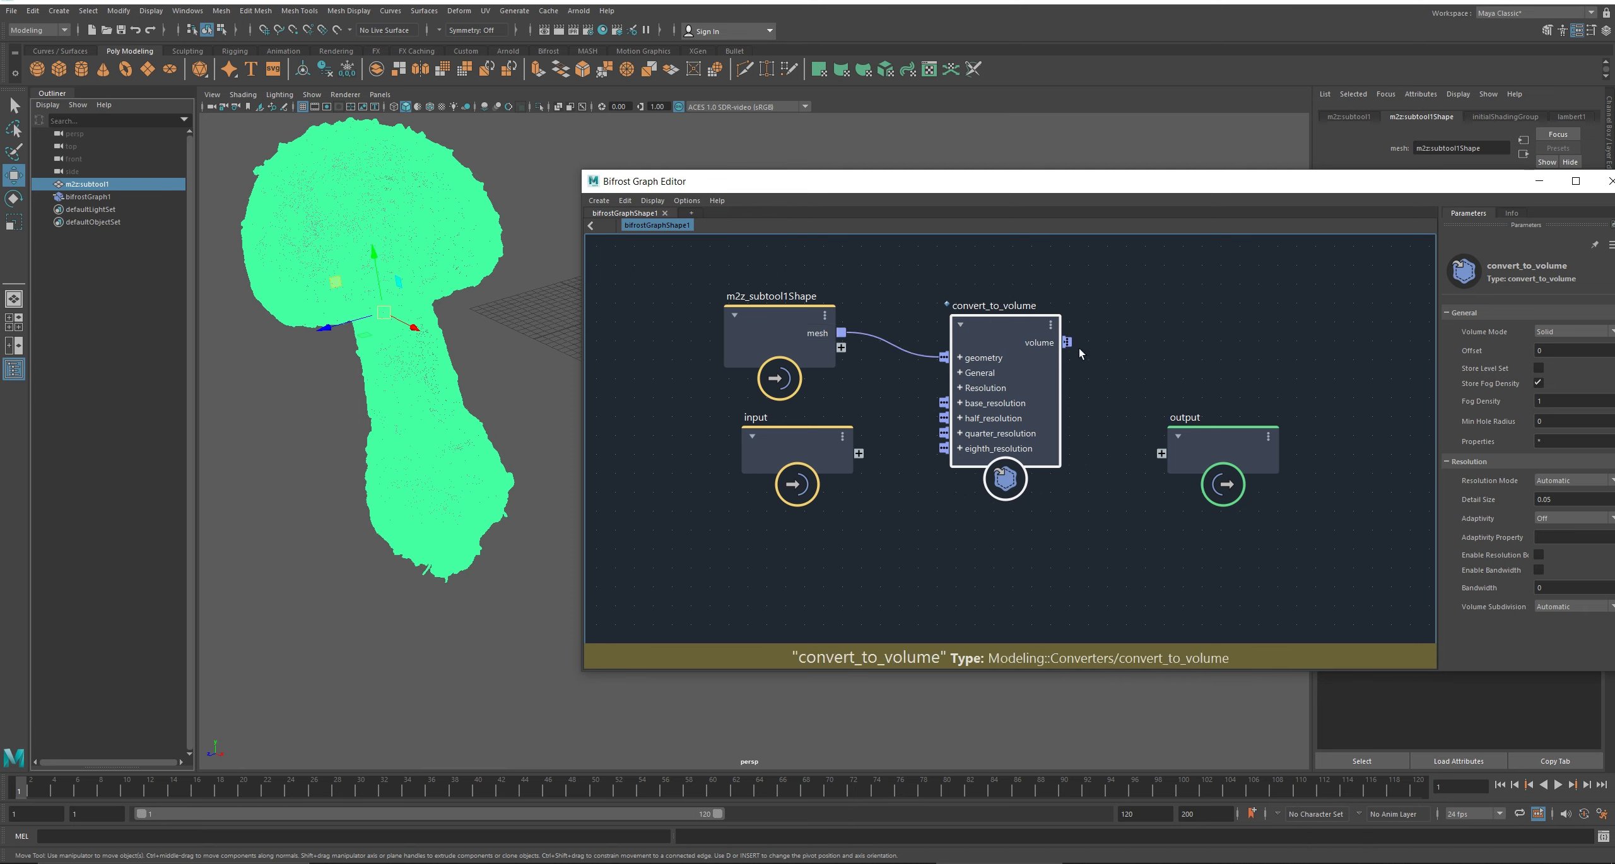
- Connect the convert_to_volume volume to the graph's output node and check the CPU load in Task Manager during processing
left_click_drag(1066, 342, 1164, 454)
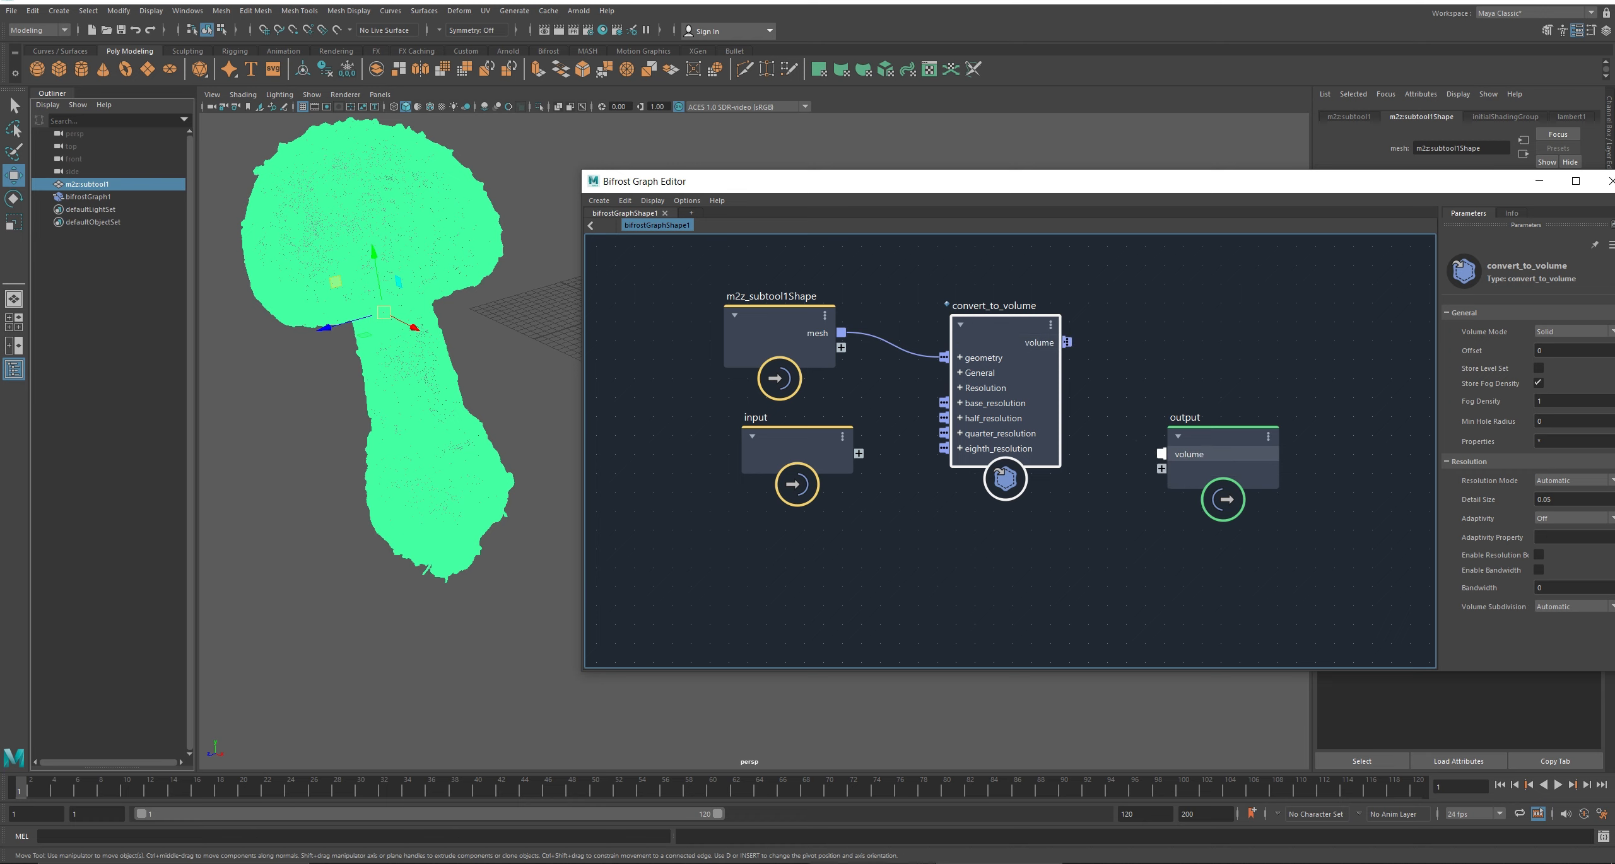
key("ctrl+shift+Escape")
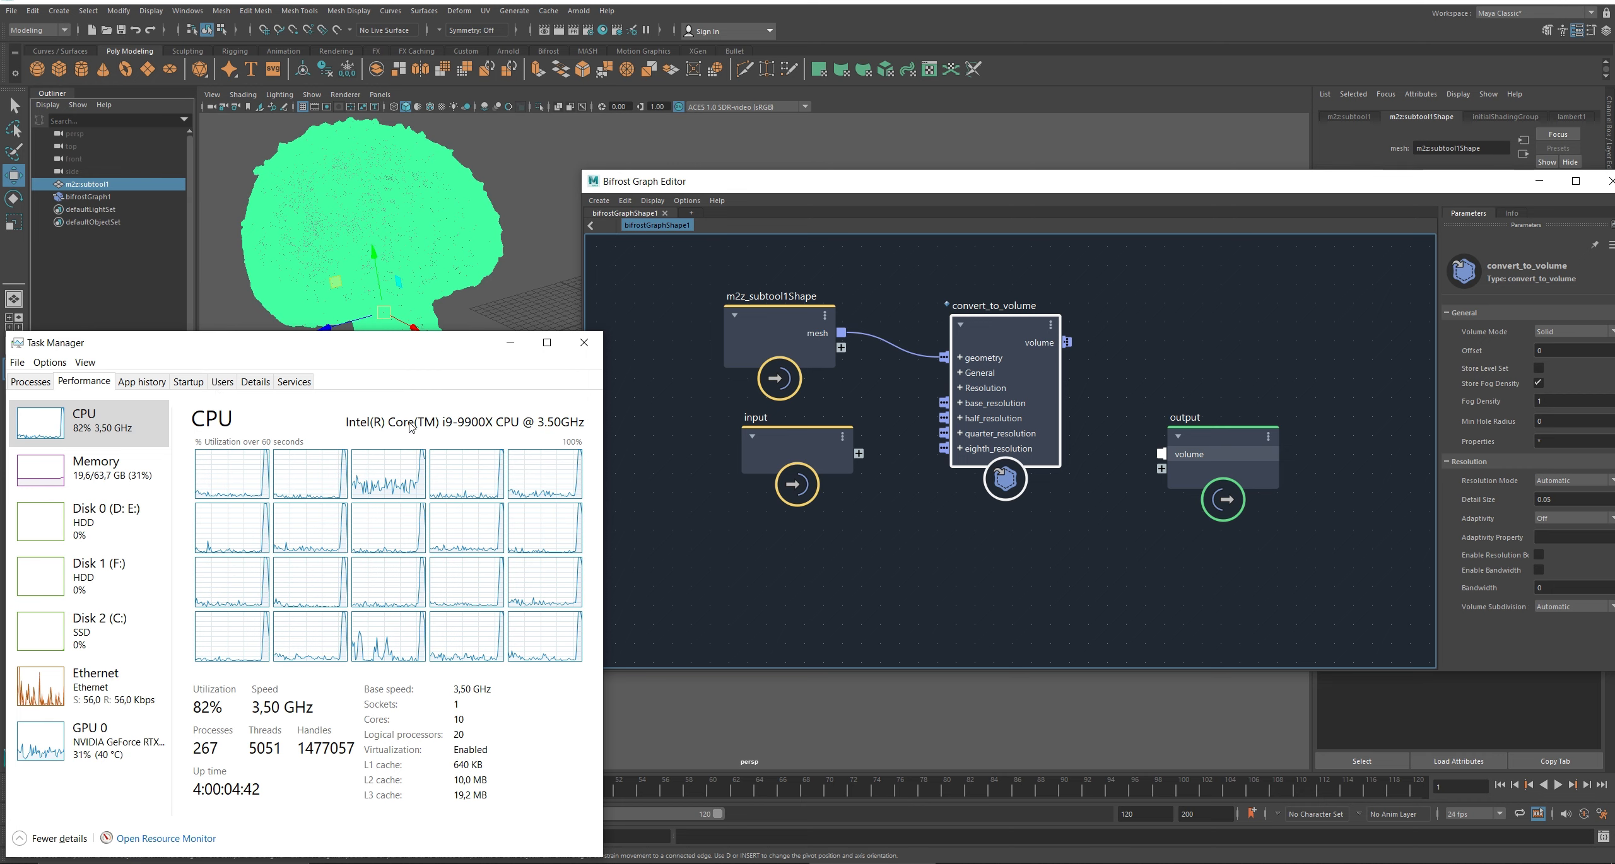
left_click(510, 347)
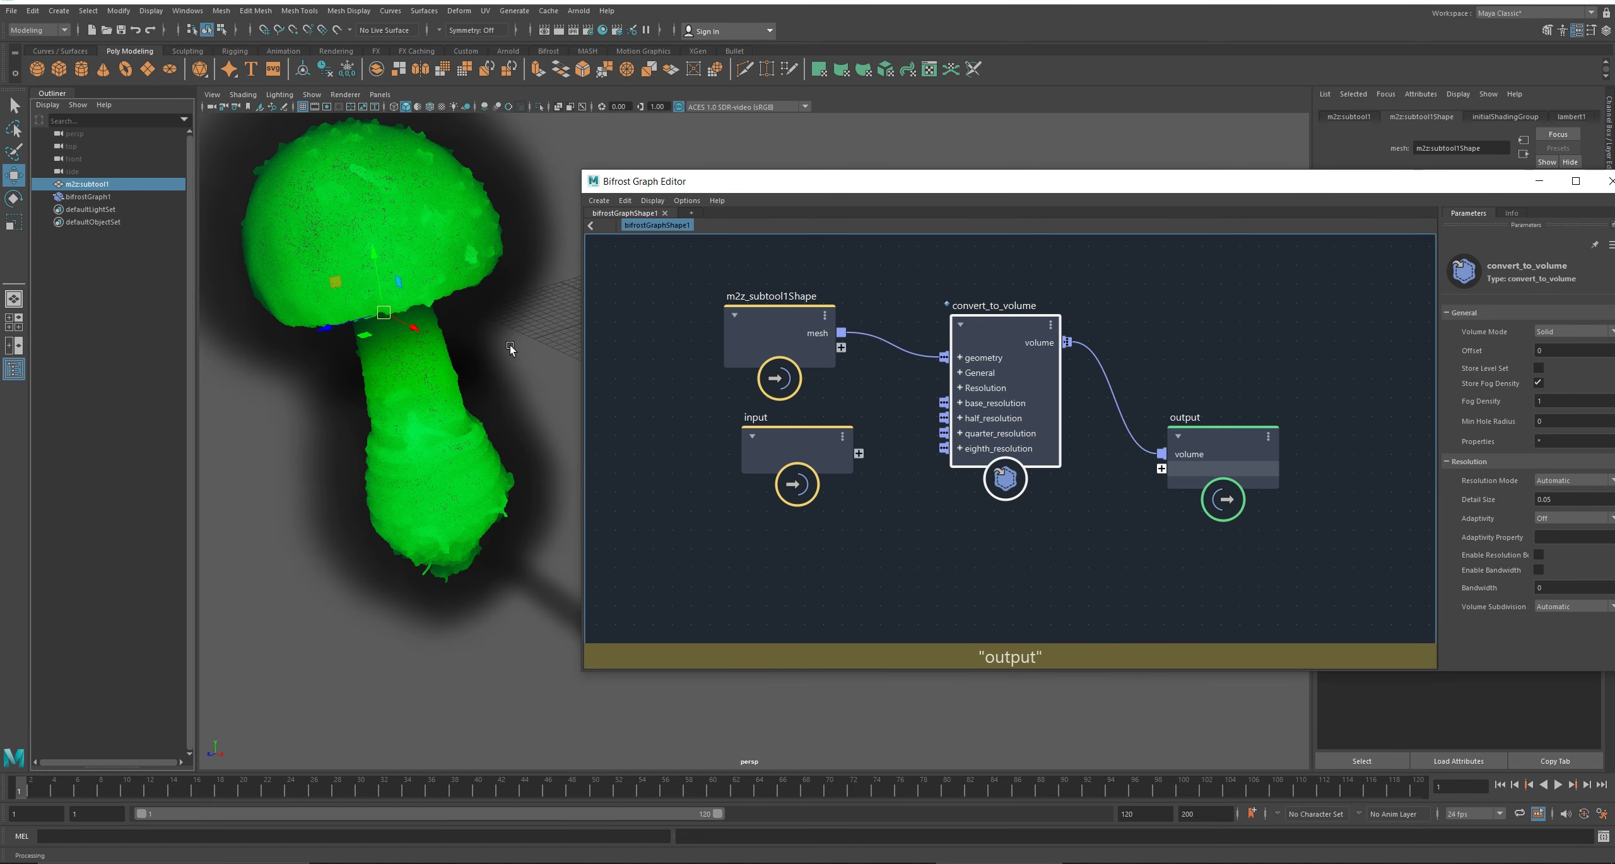
scroll(486, 240, "down", 1)
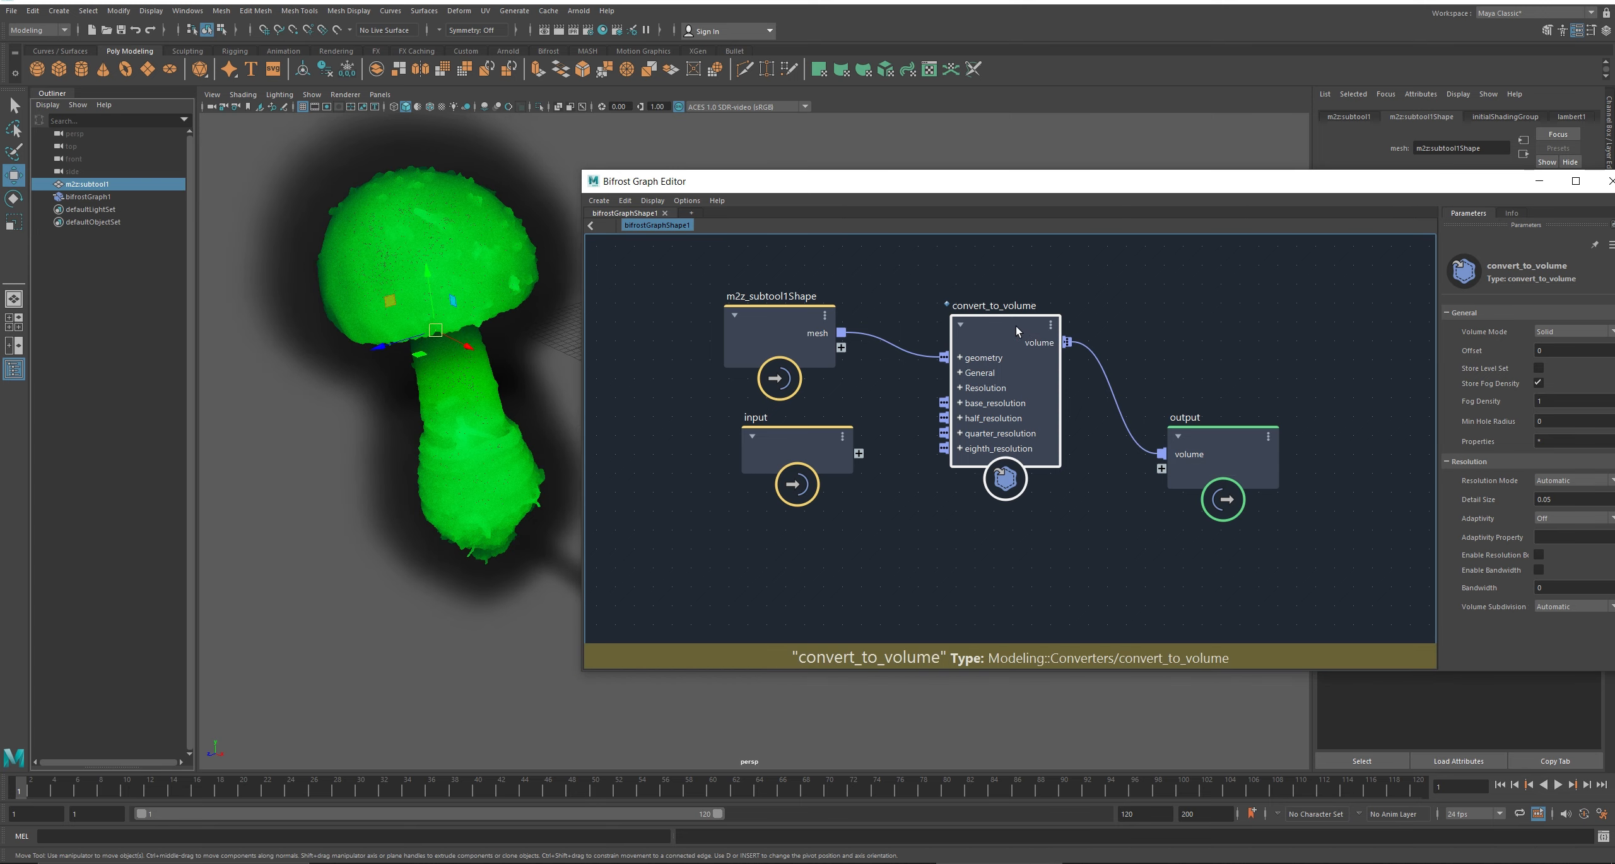
- Disable Store Fog Density and enable Store Level Set on the convert_to_volume node
left_click_drag(1258, 177, 1076, 207)
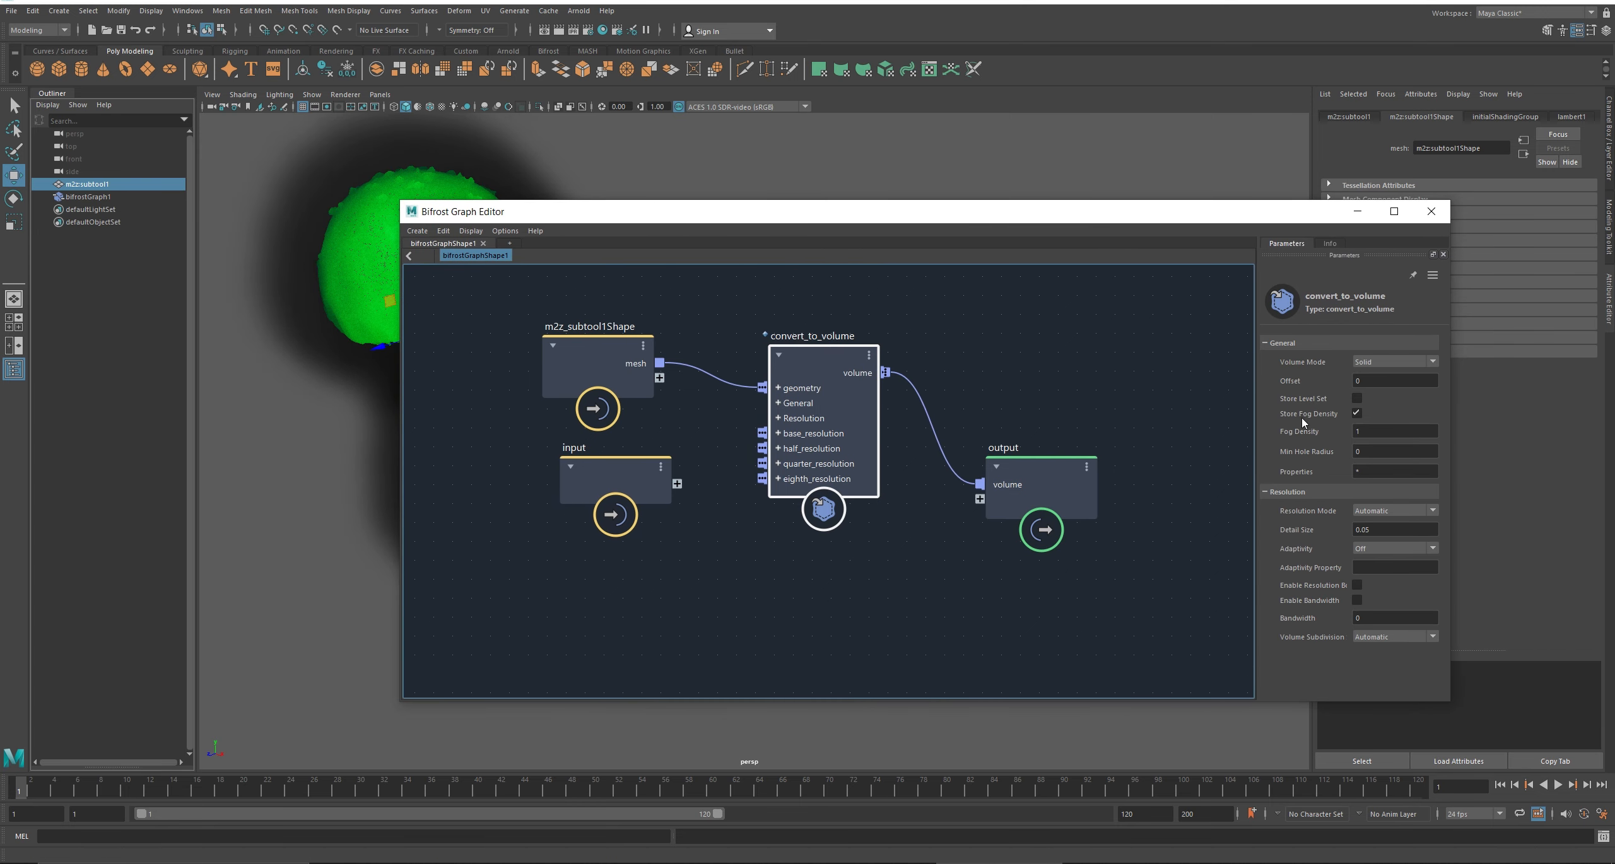
left_click(1357, 414)
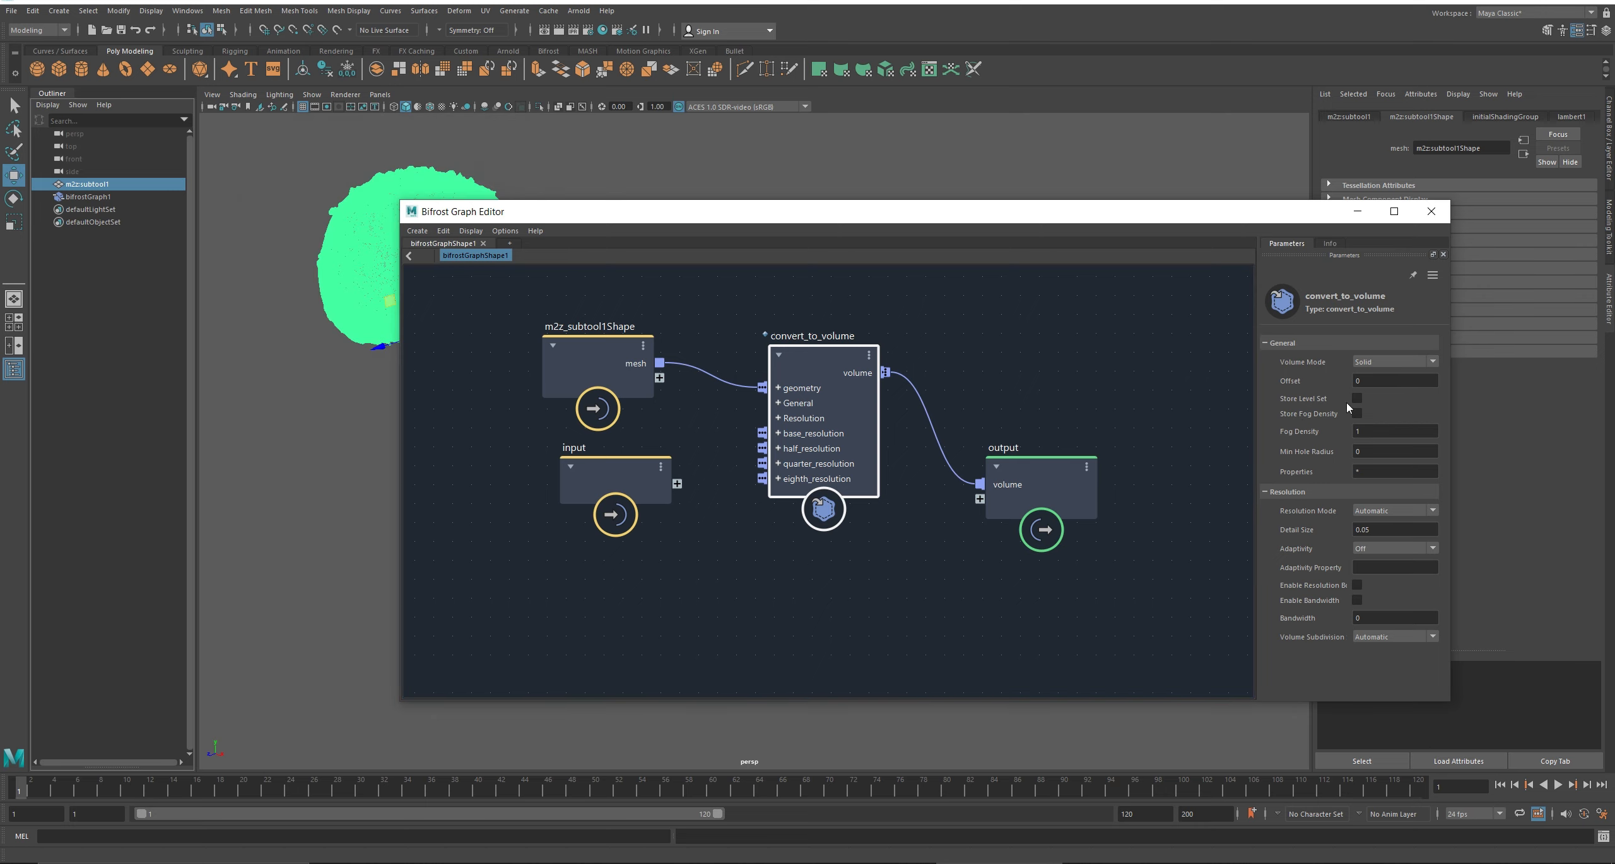
left_click(1356, 398)
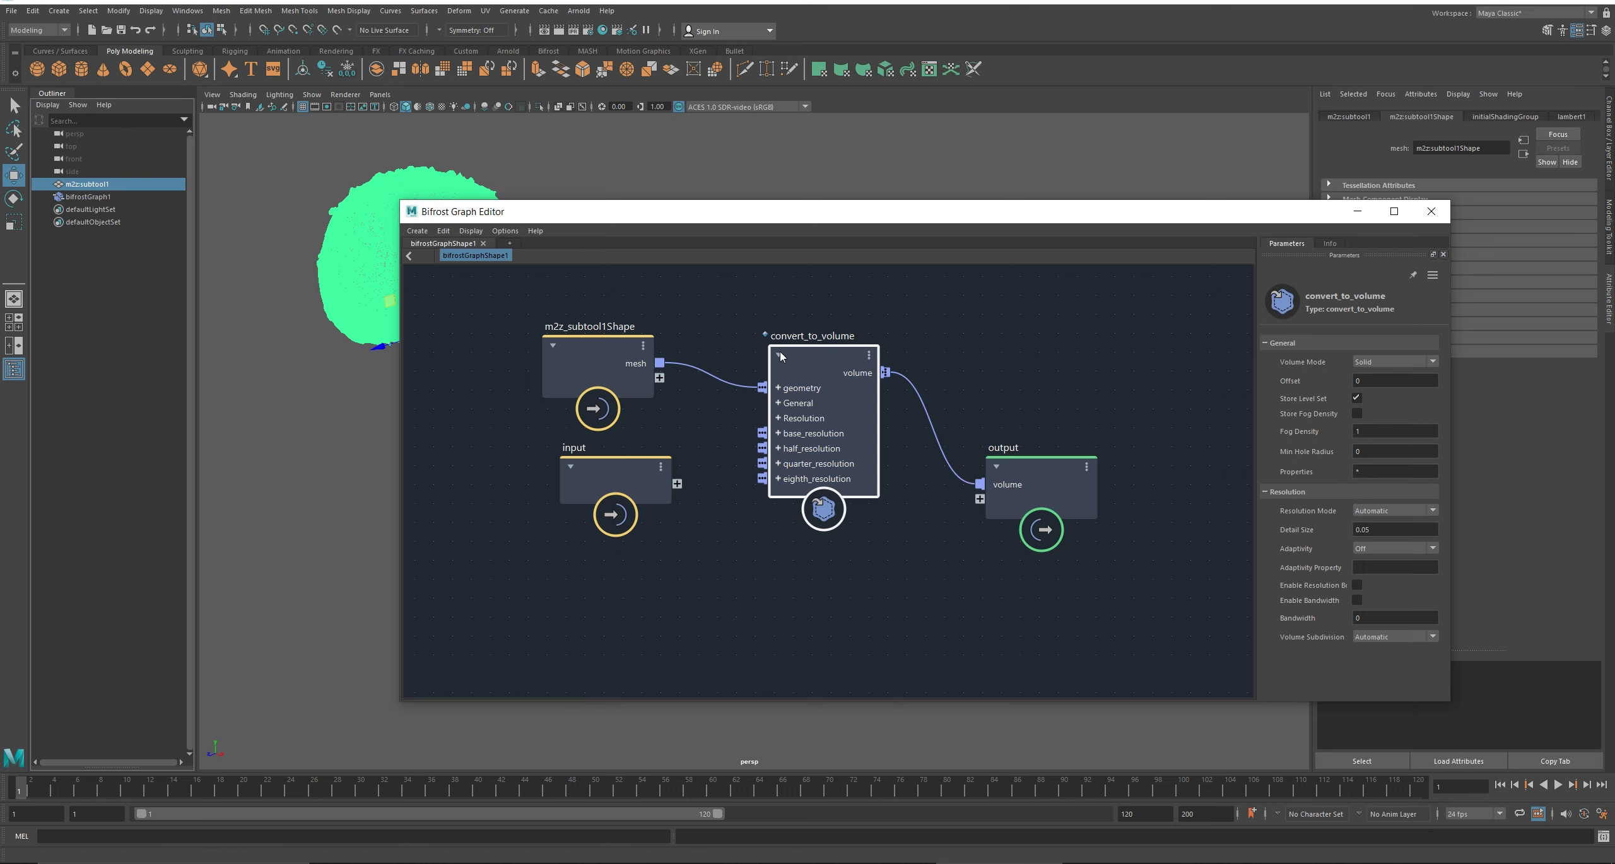
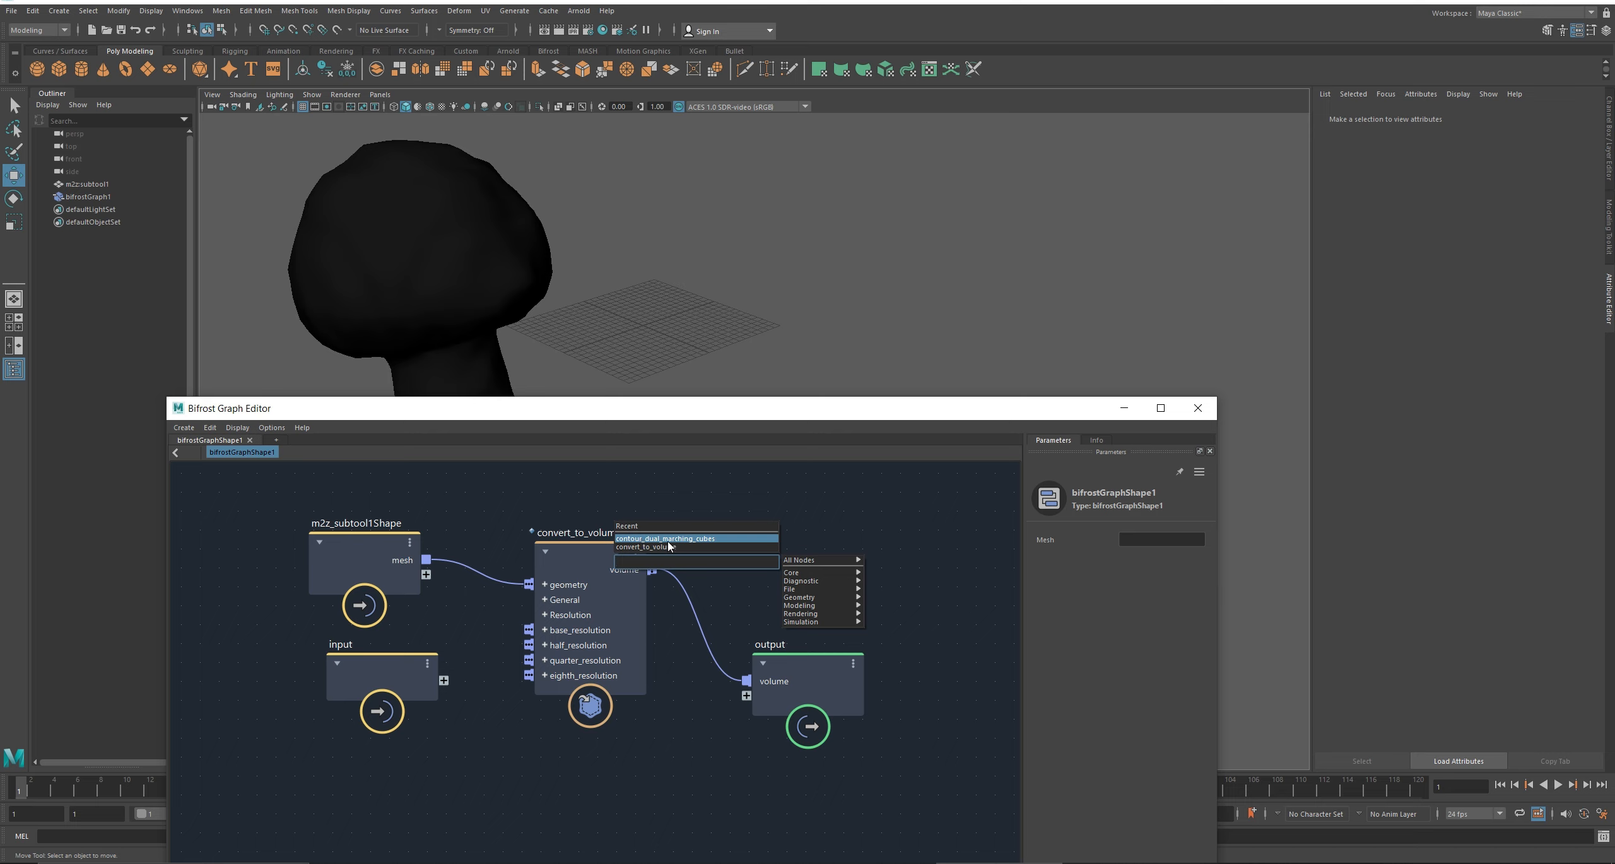
- Add a contour_dual_marching_cubes node to the graph and feed it the volume from convert_to_volume
left_click(669, 540)
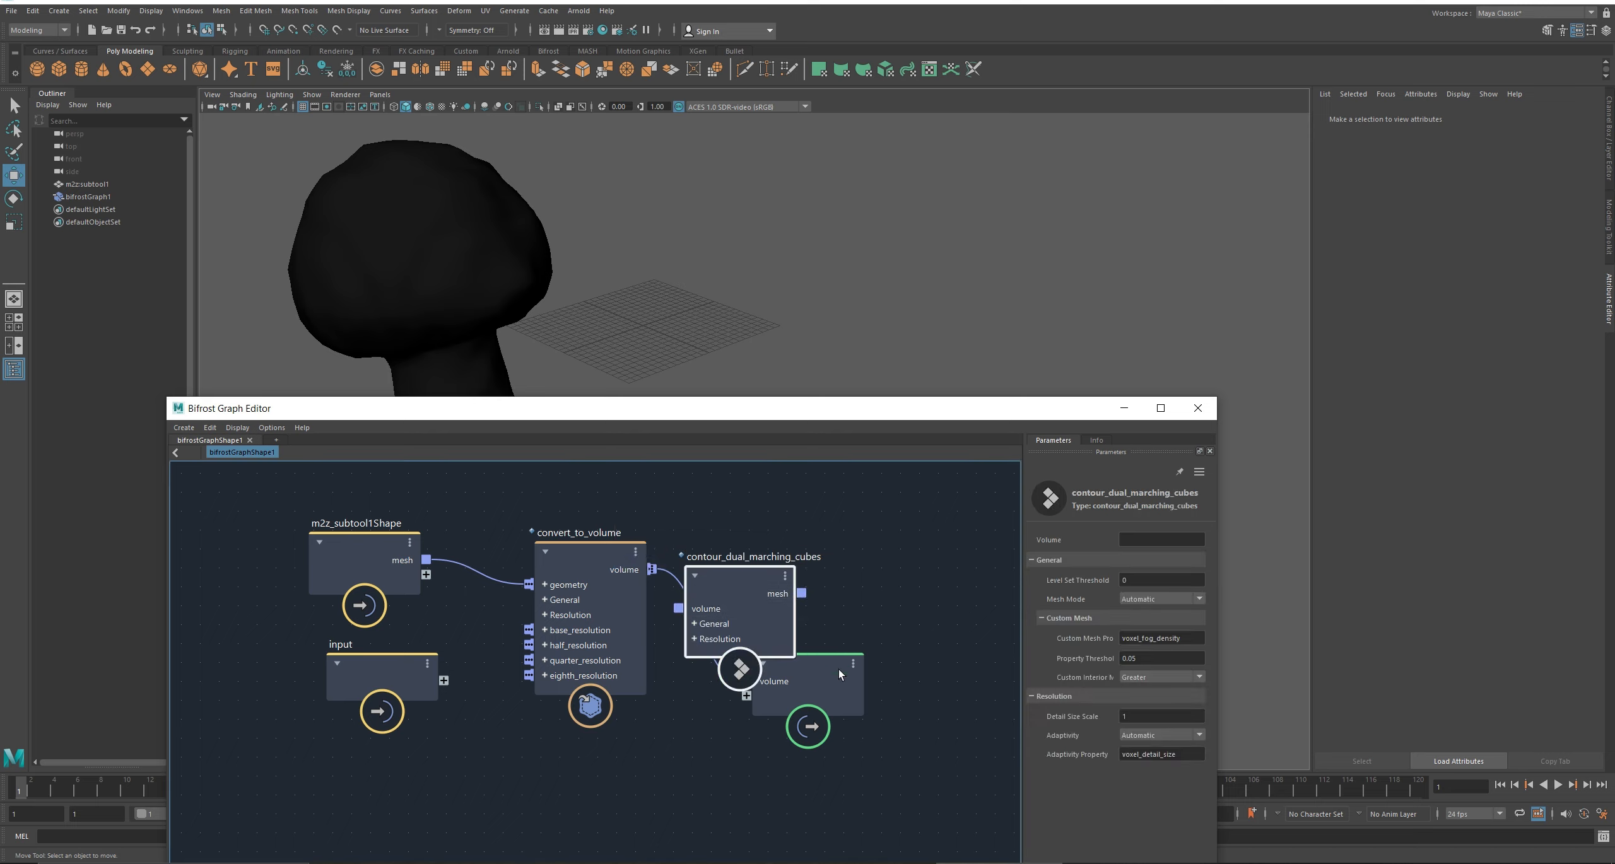
left_click_drag(769, 631, 812, 688)
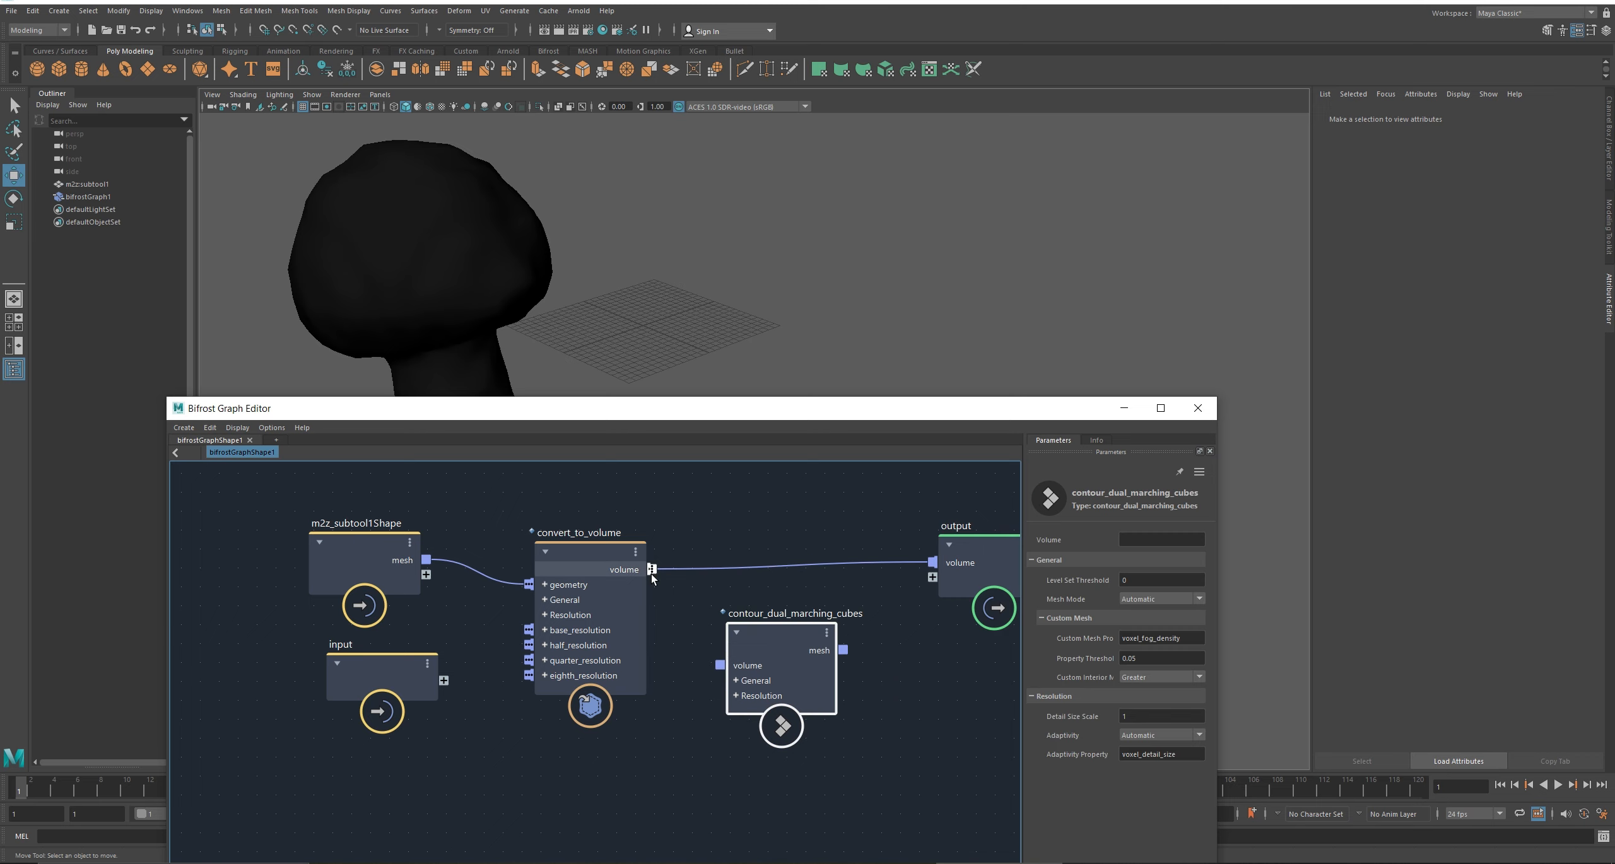
left_click_drag(703, 626, 716, 666)
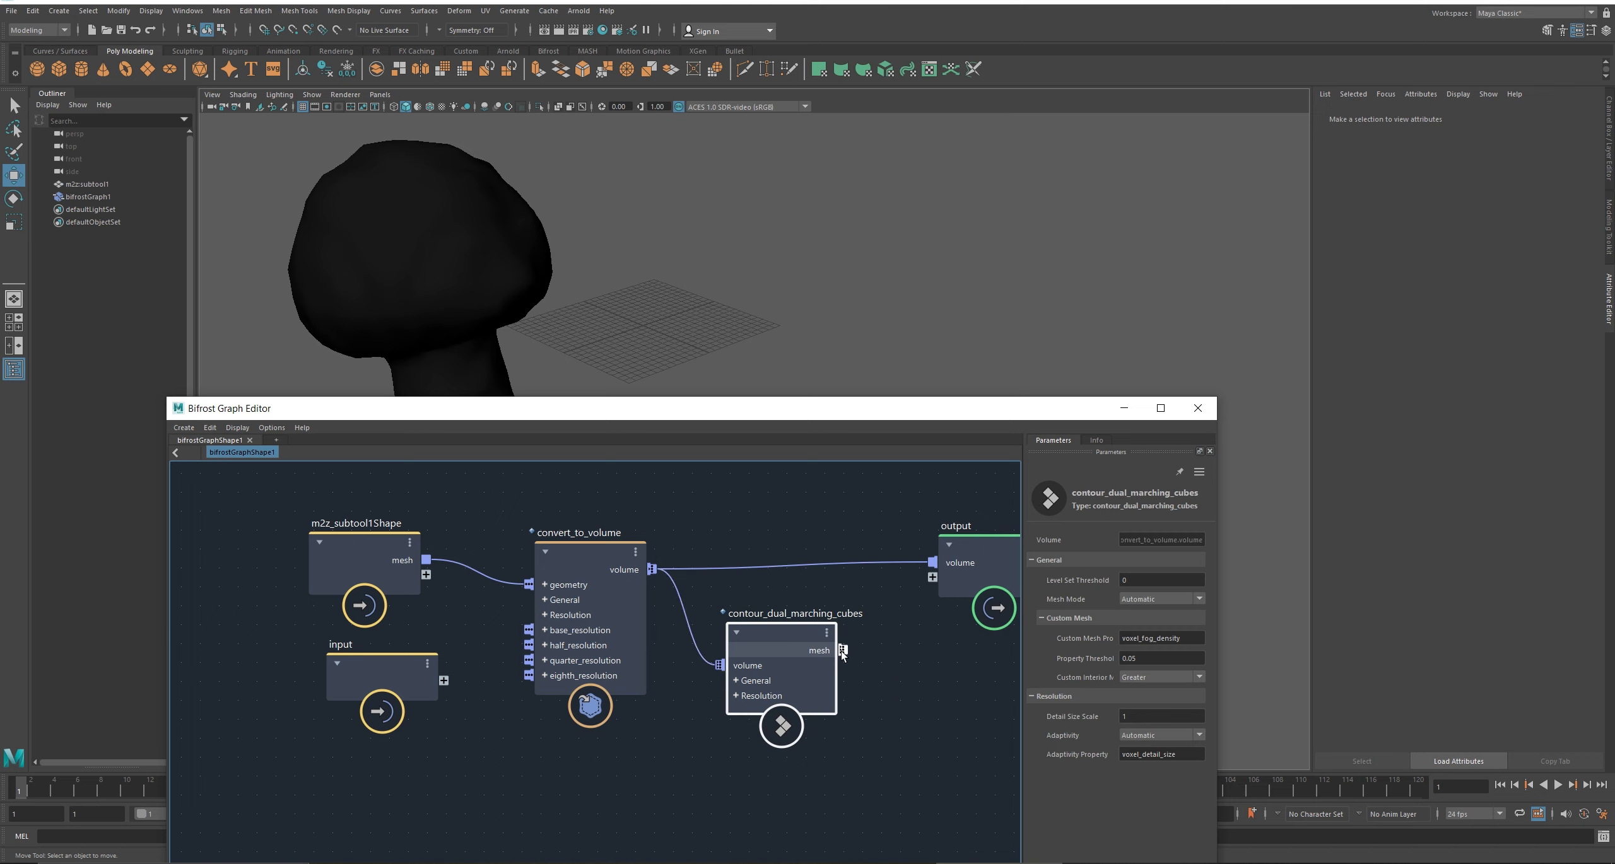
- Connect the contour_dual_marching_cubes mesh to the output in place of the volume, checking the CPU load in Task Manager
left_click_drag(841, 650, 932, 562)
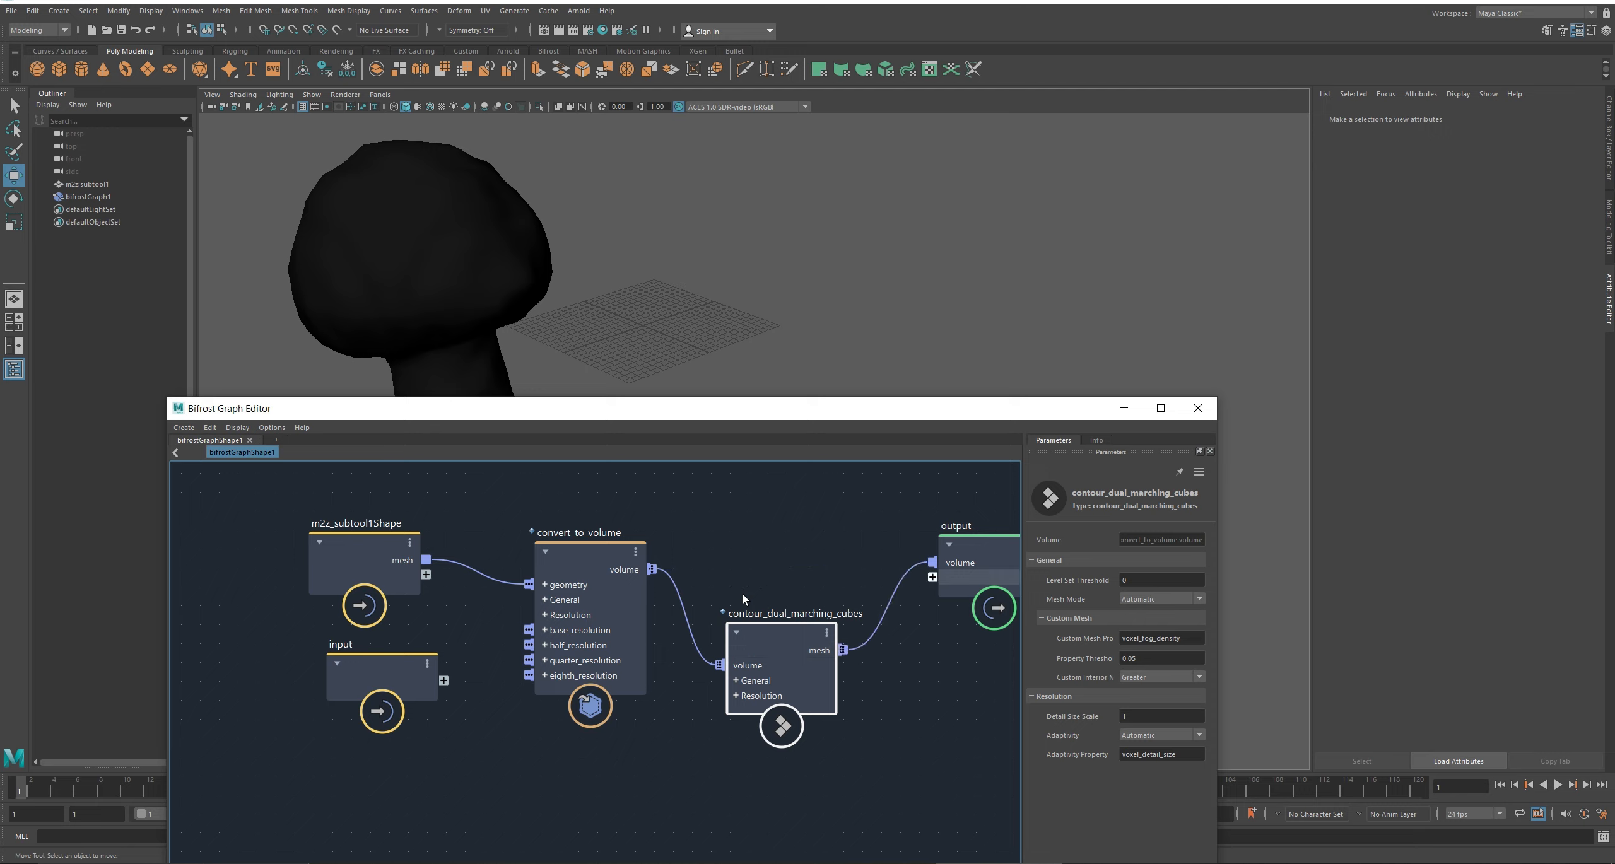
key("ctrl+shift+Escape")
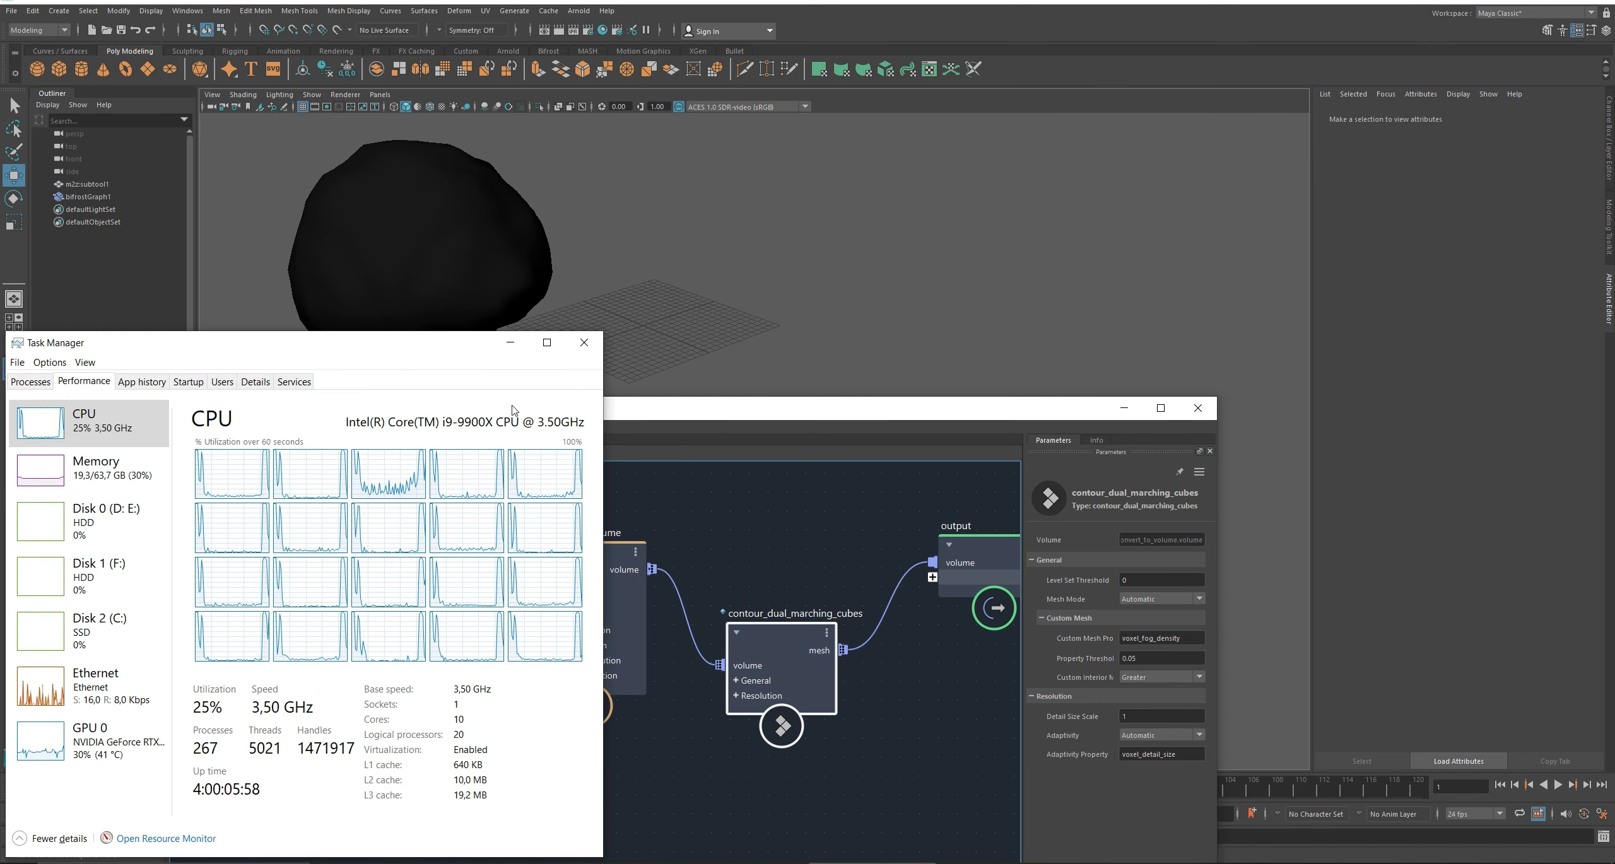
left_click(510, 342)
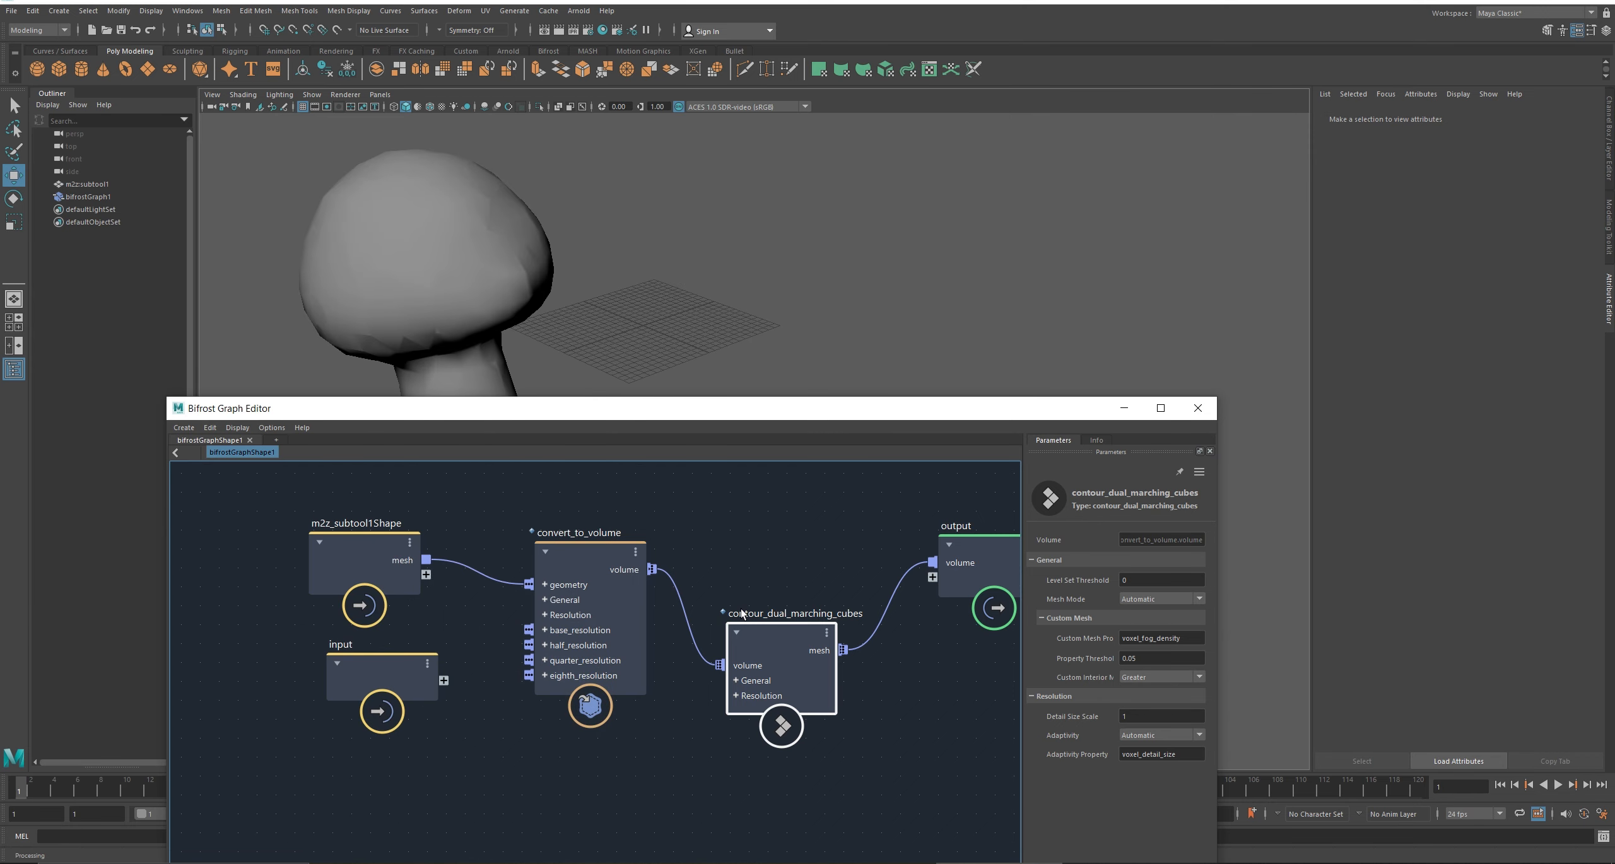
- Set the Detail Size of the convert_to_volume node to 0.01
left_click(415, 230)
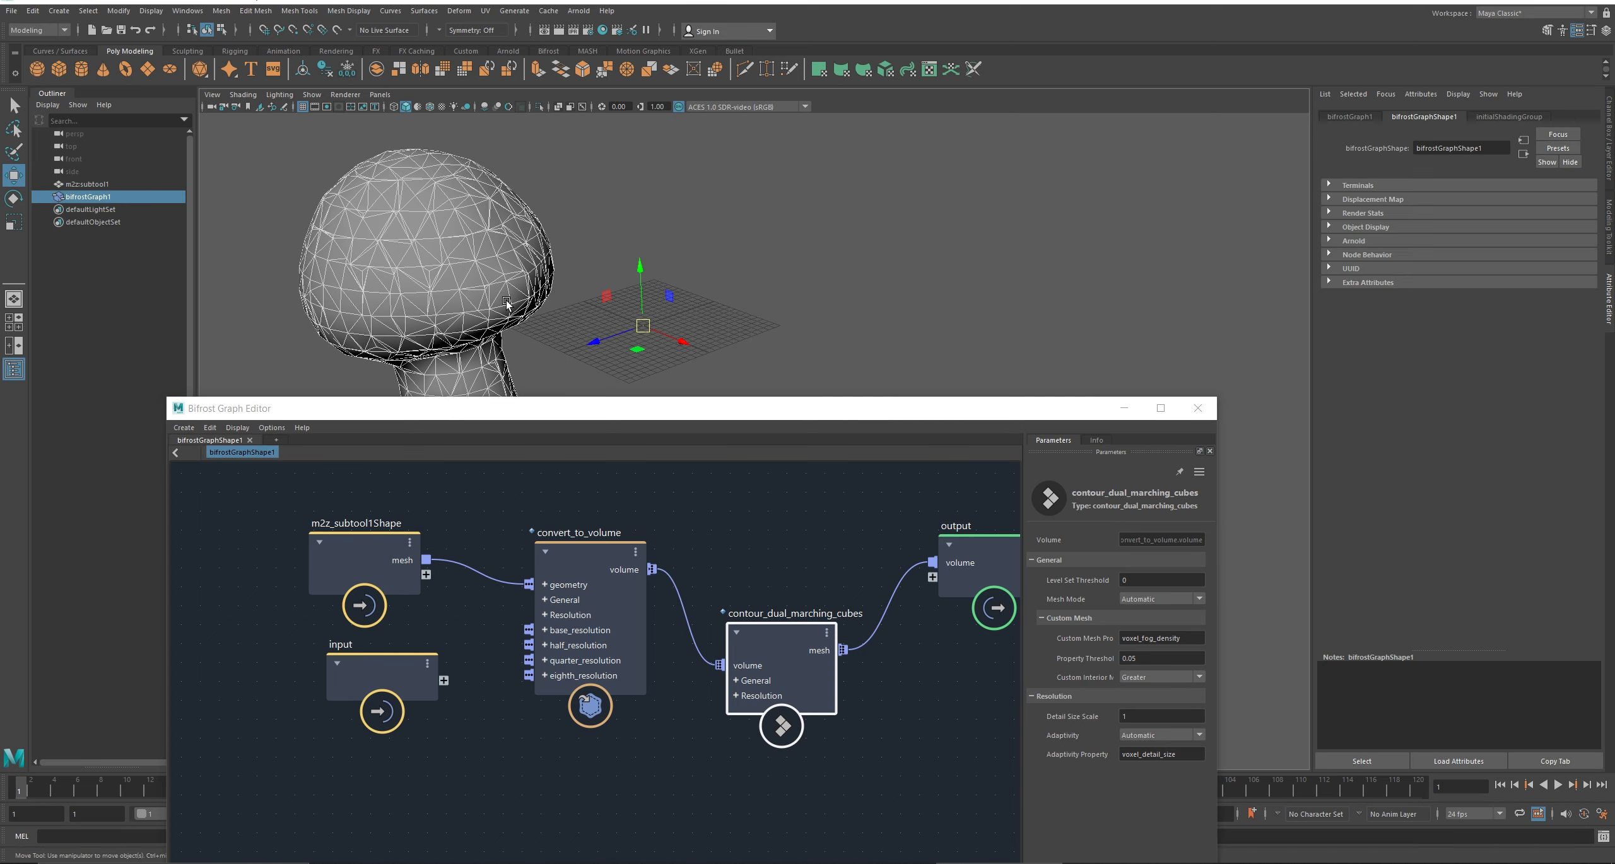
scroll(517, 338, "down", 3)
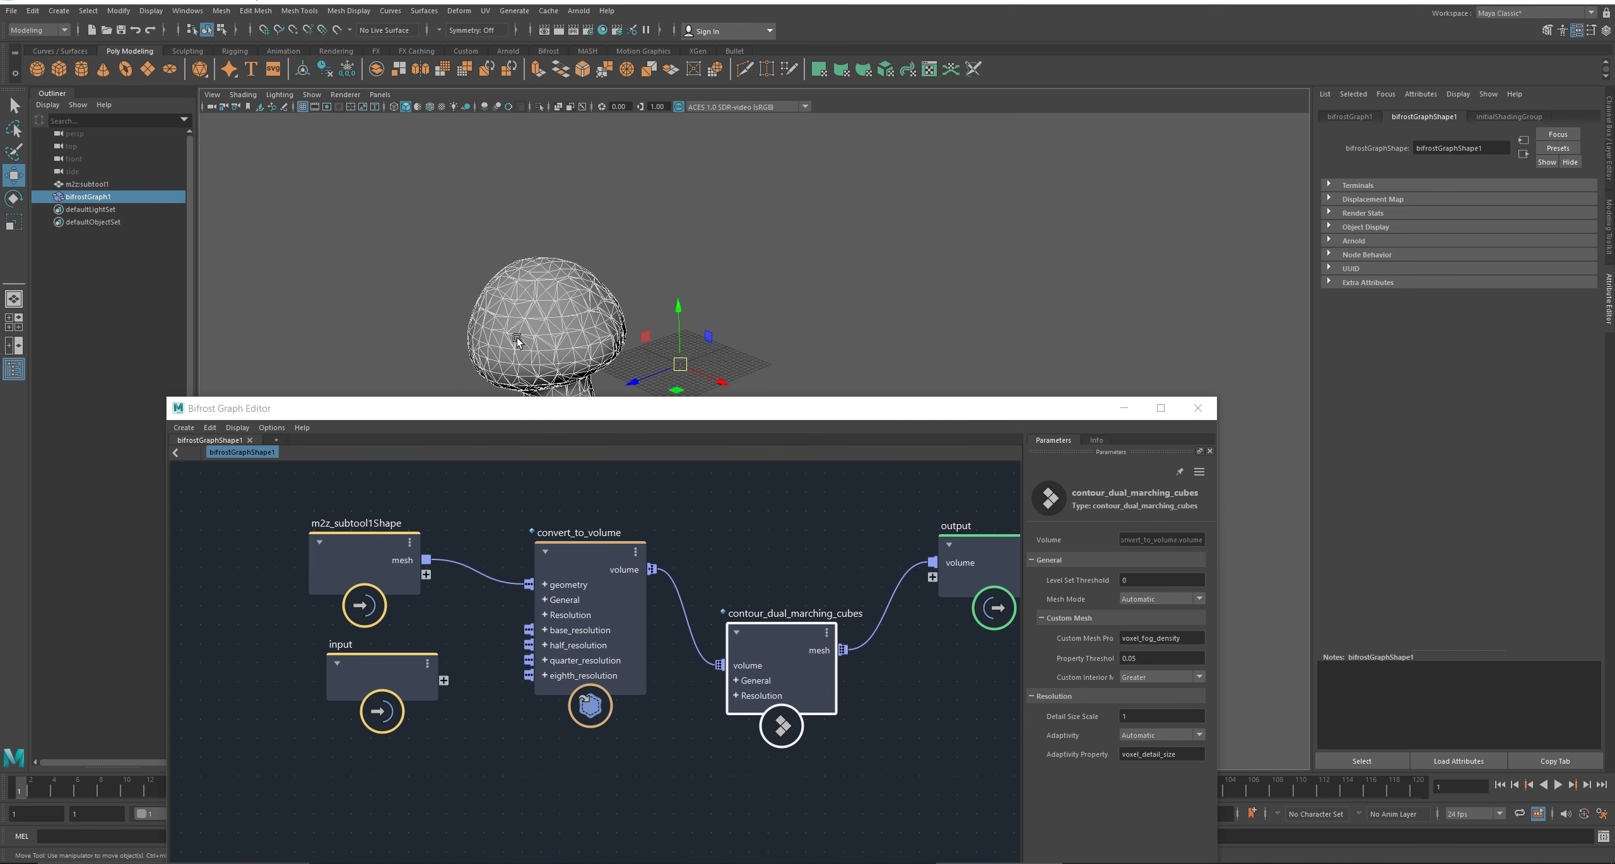
left_click(590, 543)
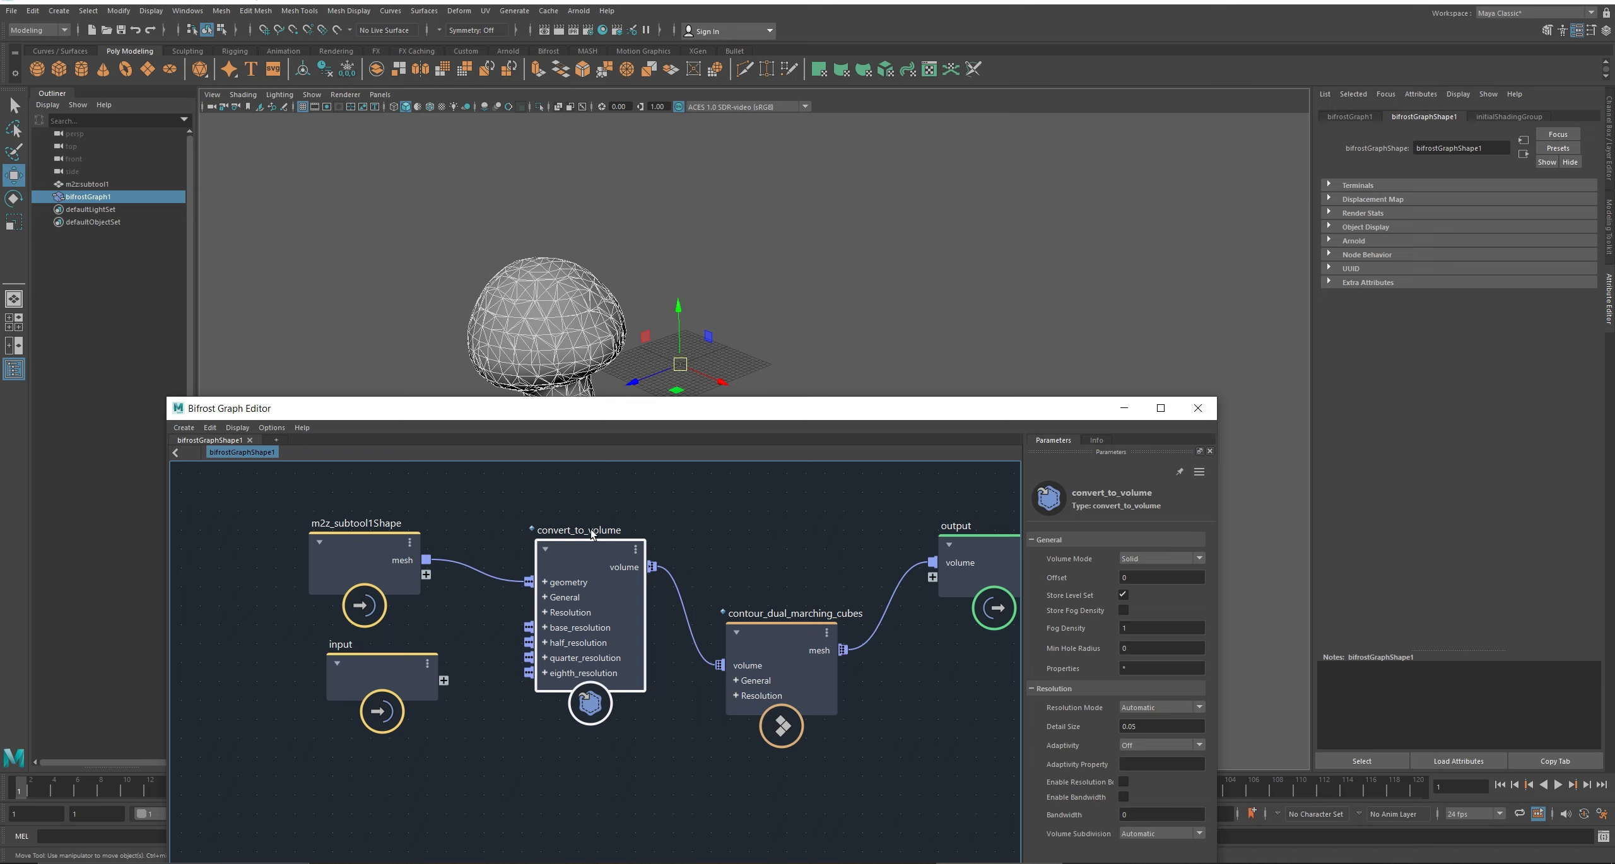
left_click(1148, 726)
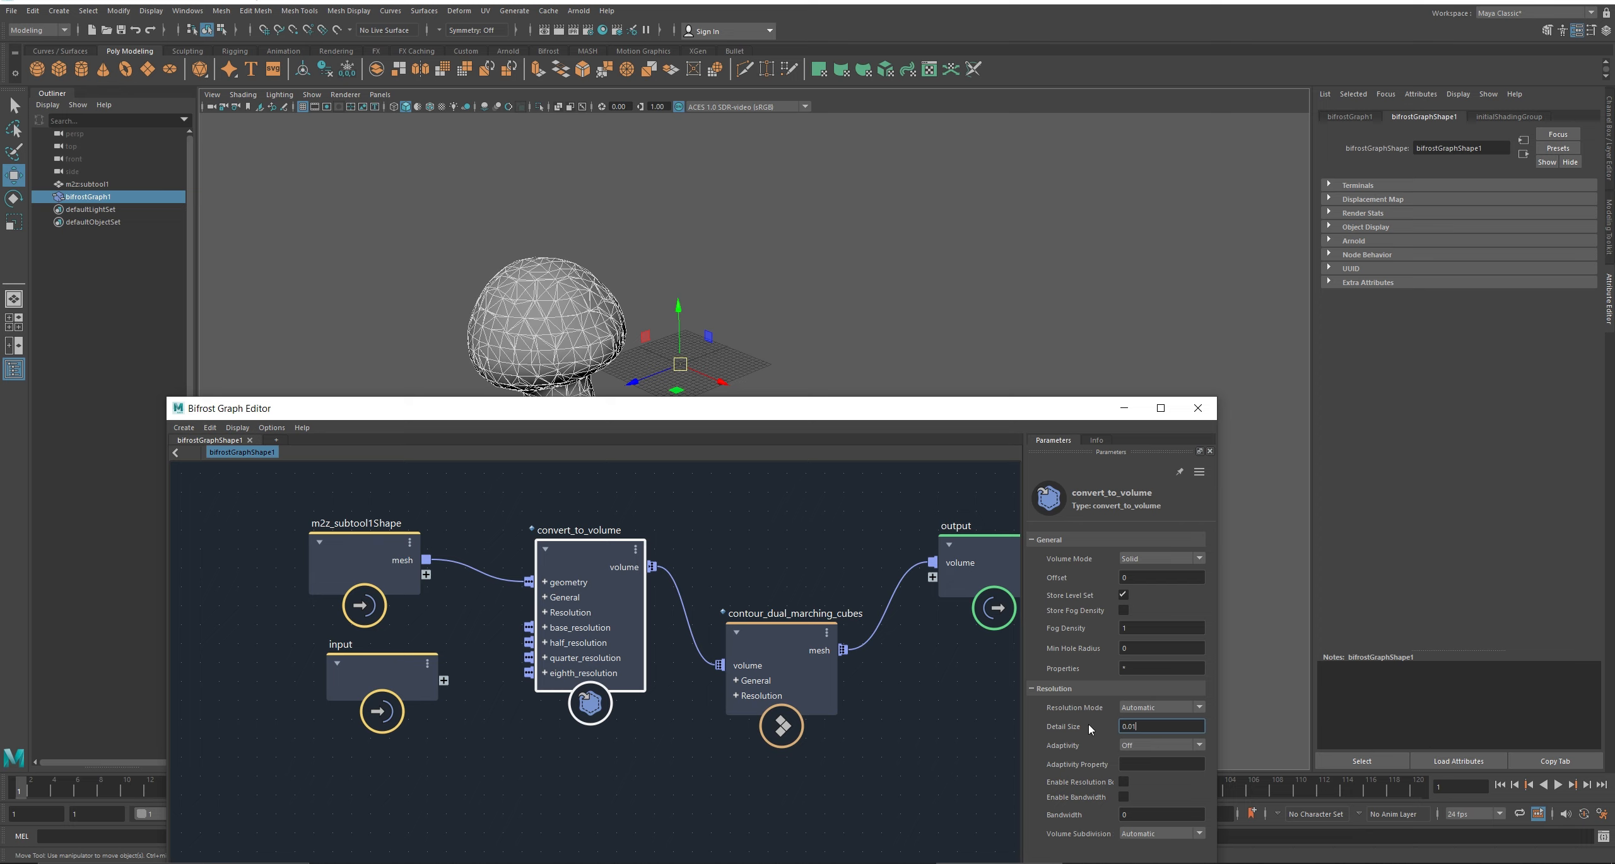
key("Return")
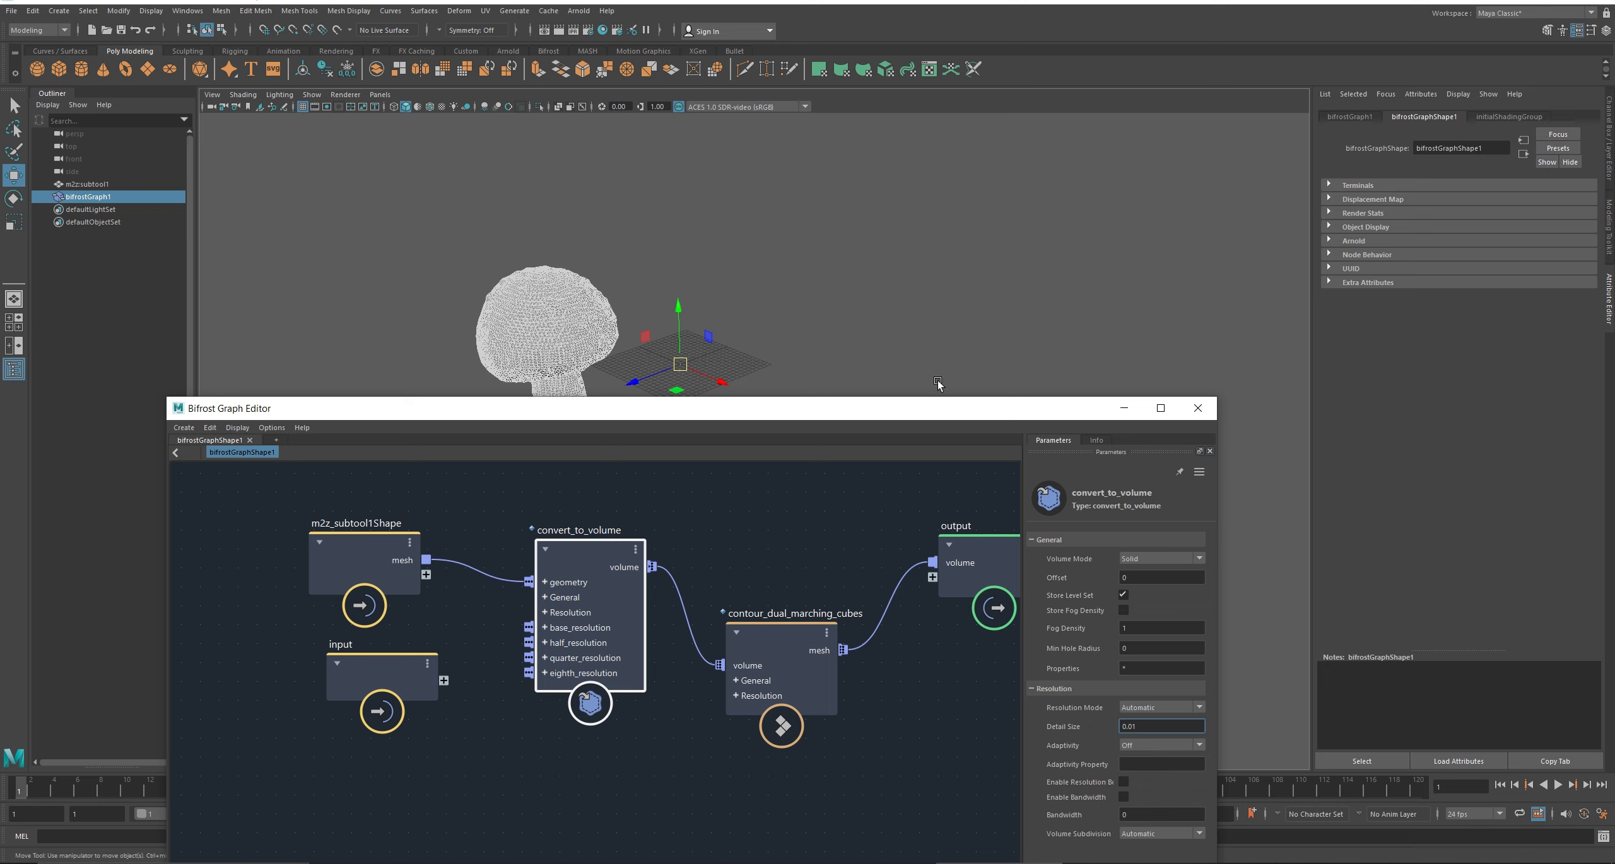
- Examine the wireframe of the remeshed mushroom from below and from the side, covering its base, stem and cap
middle_click_drag(630, 353, 723, 232, "alt")
right_click_drag(637, 297, 676, 340, "alt")
left_click_drag(676, 339, 564, 263, "alt")
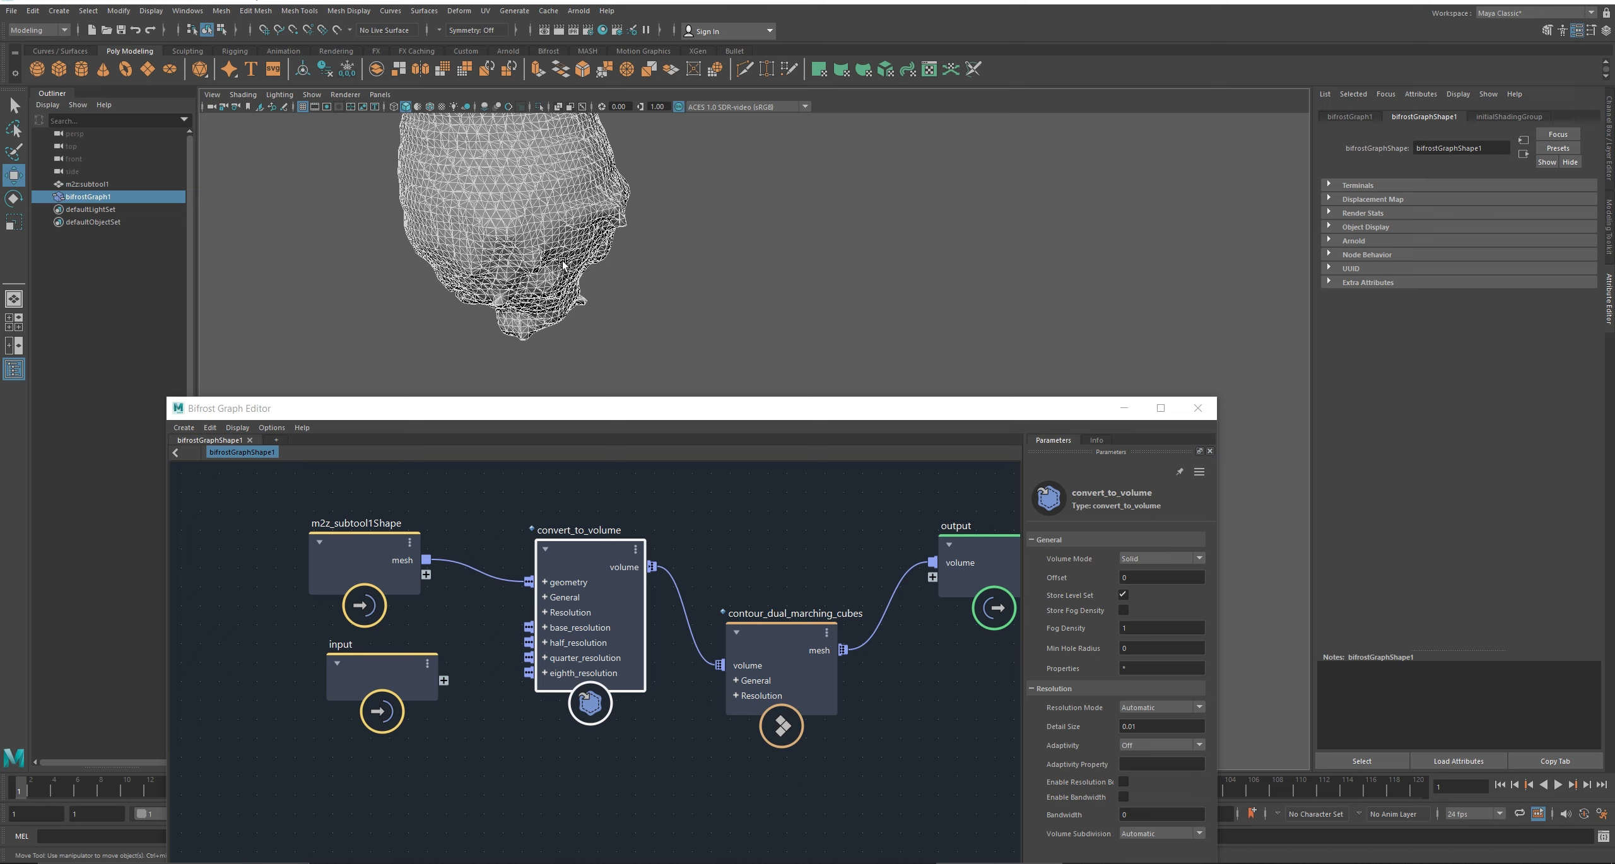
left_click(1142, 728)
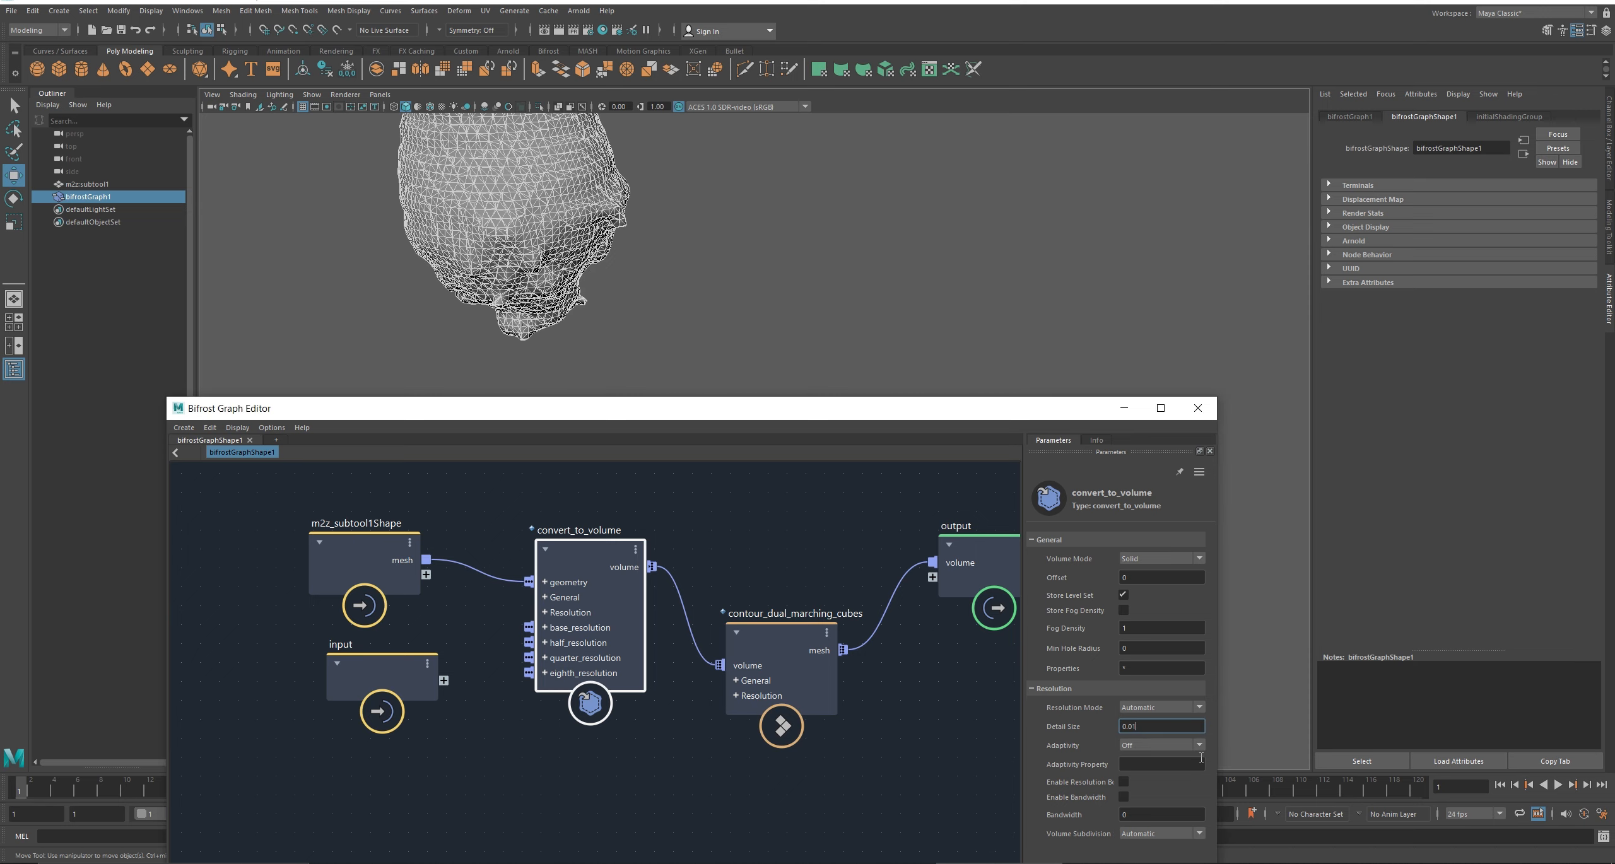
left_click_drag(720, 222, 646, 291, "alt")
scroll(654, 278, "down", 5)
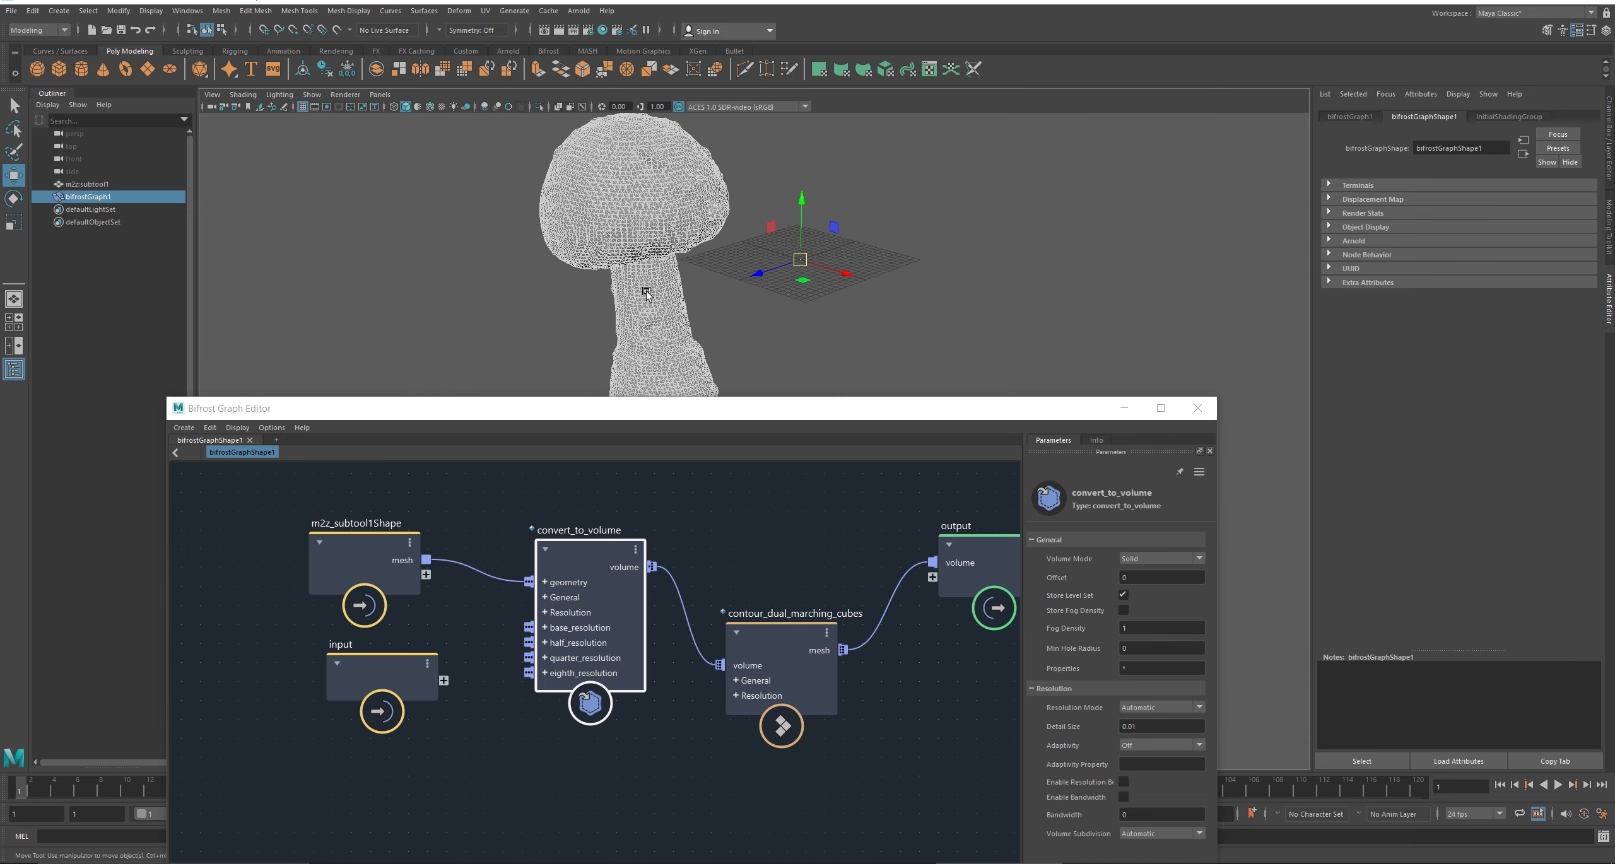
middle_click_drag(743, 316, 650, 289, "alt")
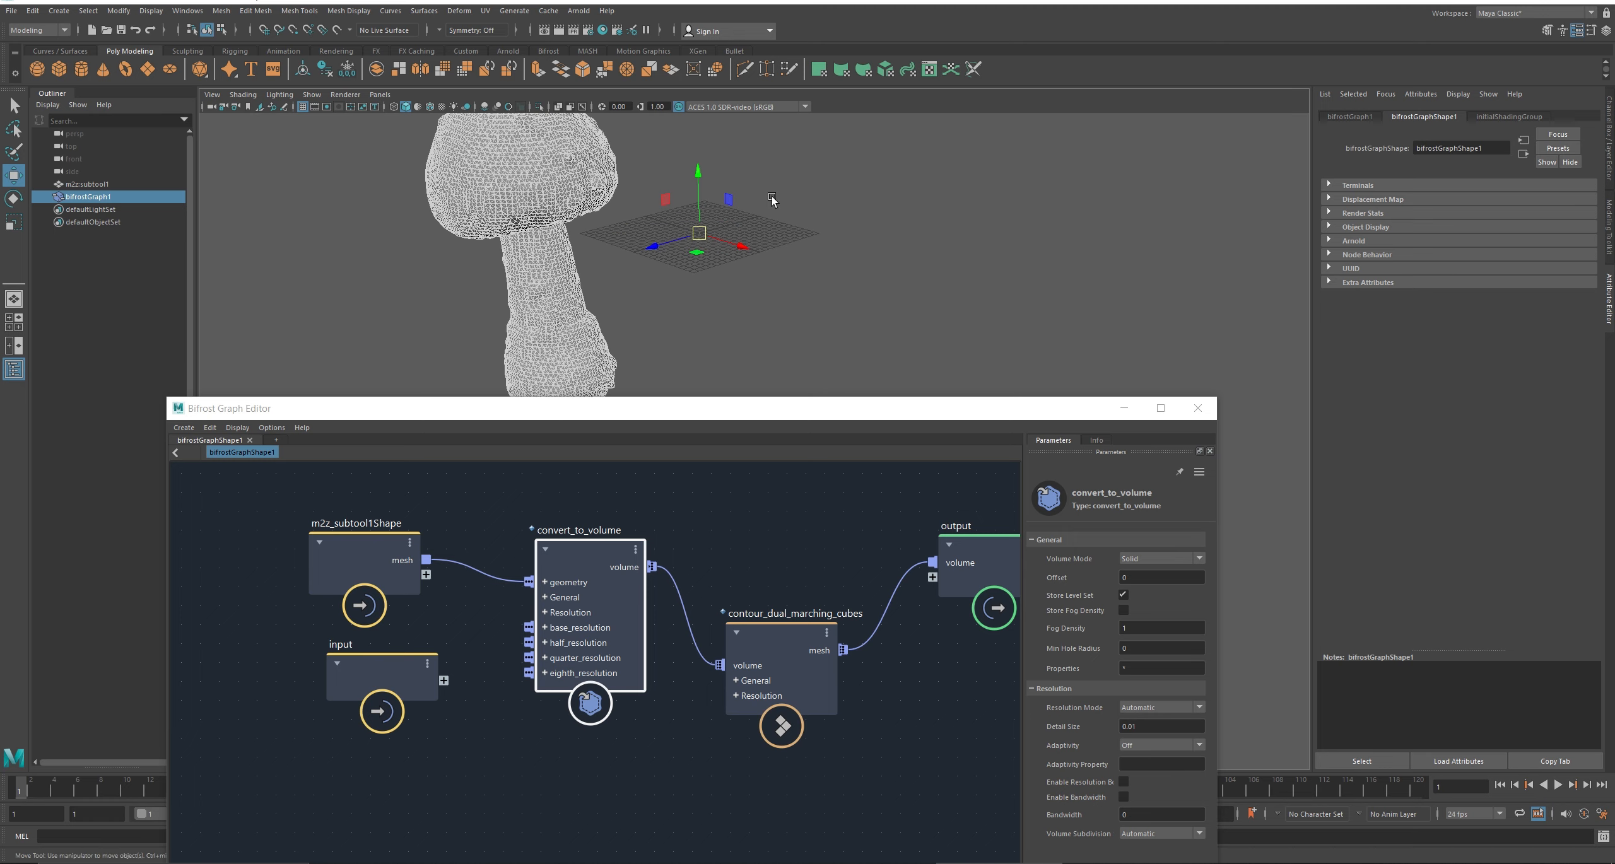
- Minimize the Bifrost graph, move the remeshed mushroom off the original scan for comparison and undo the move
left_click(1123, 408)
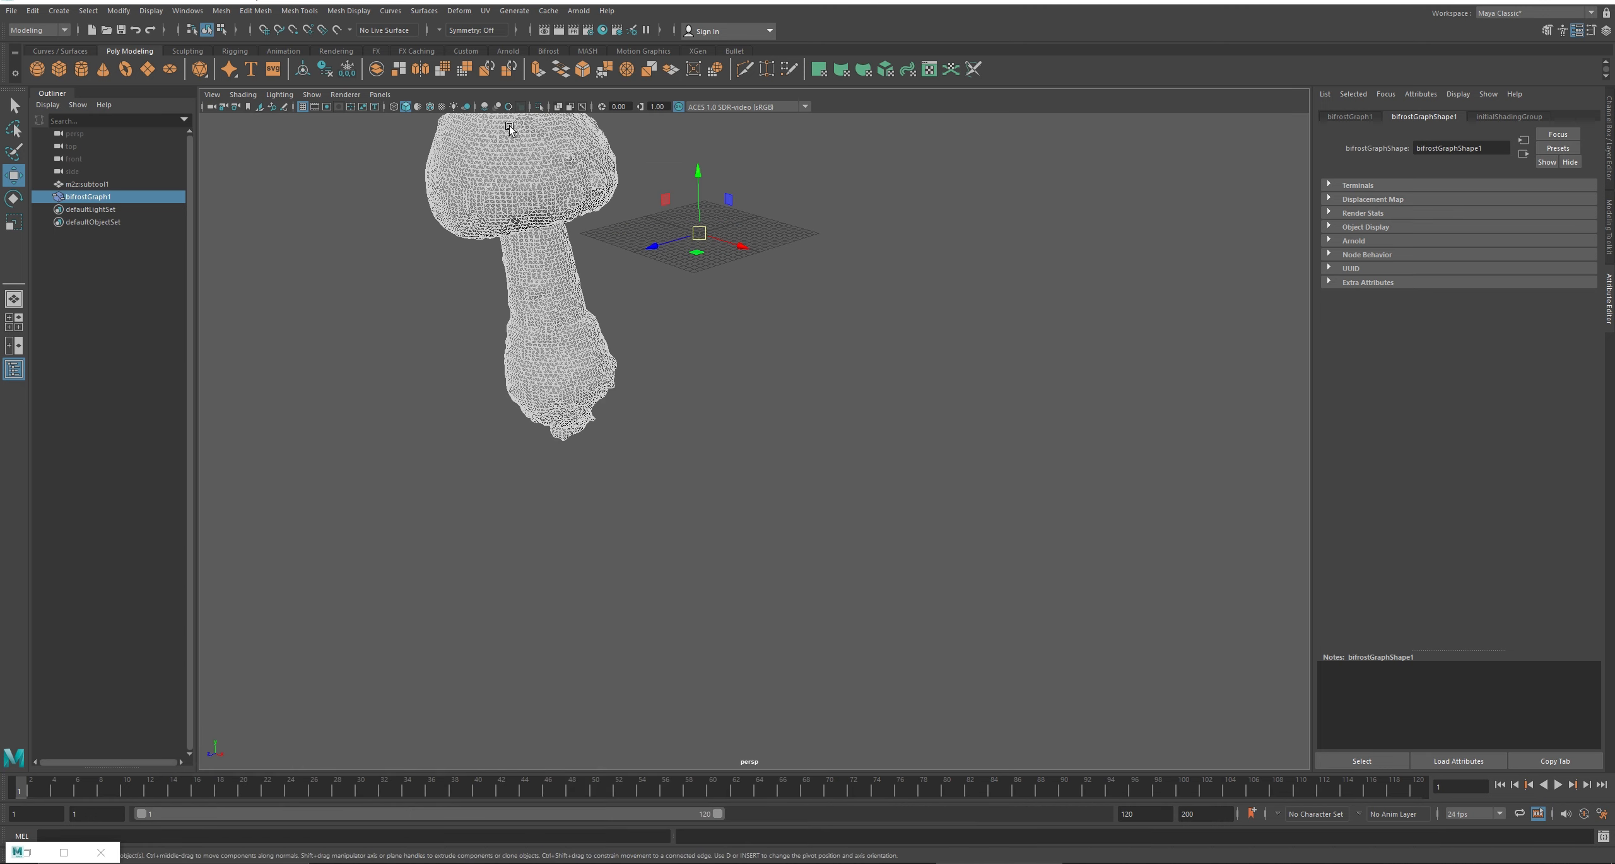
middle_click_drag(393, 235, 456, 359)
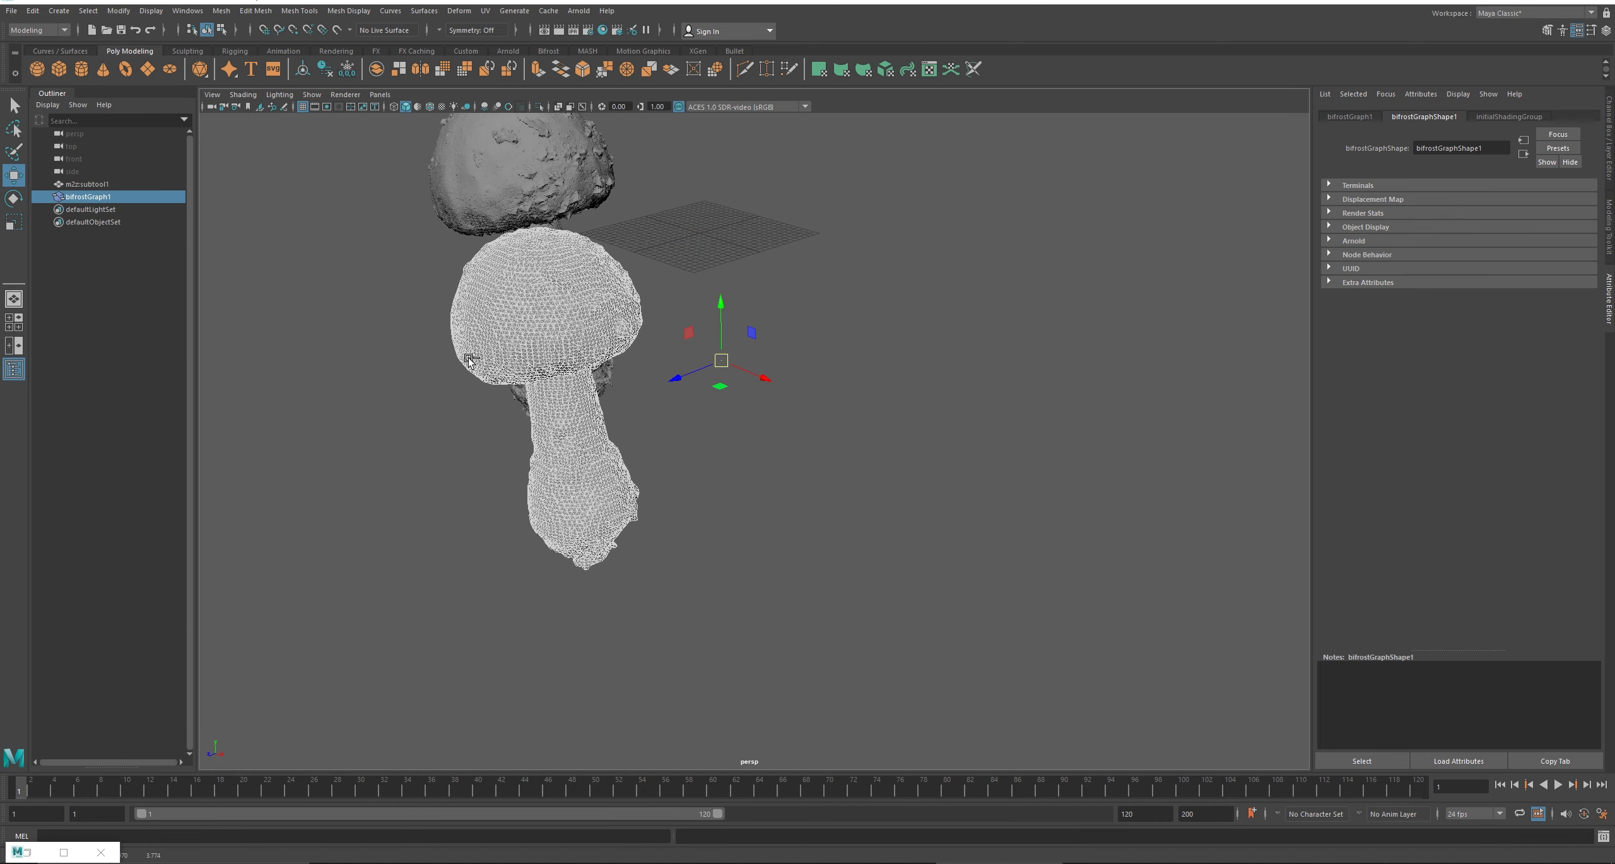
key("ctrl+z")
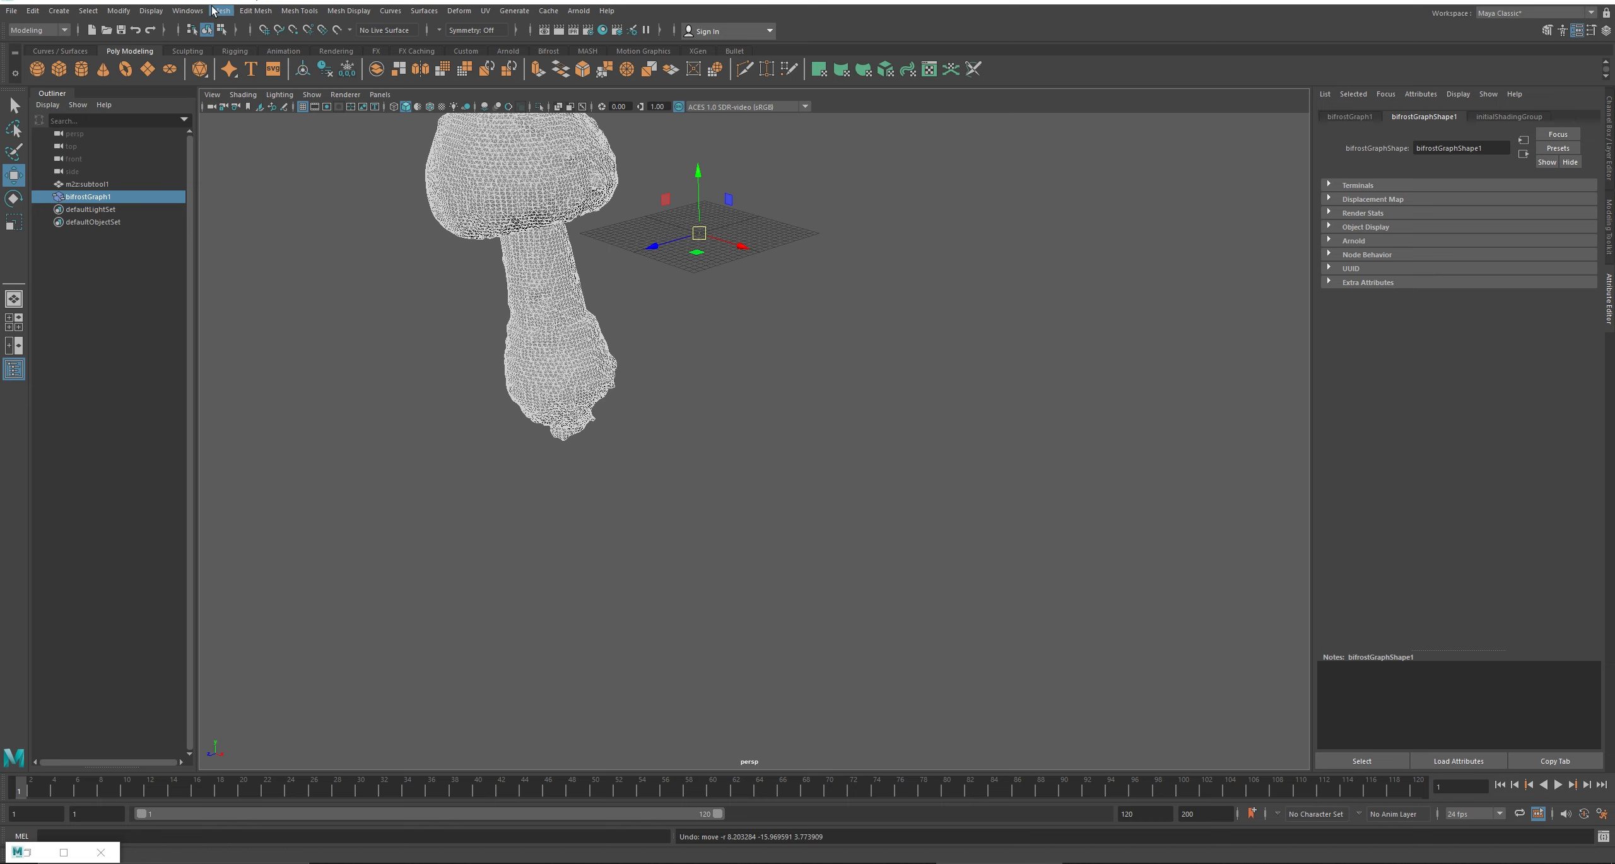
- Open the Node Editor with the Bifrost graph's nodes and move the bifrostGraph1 node away from under bifrostGraphShape1
left_click(187, 11)
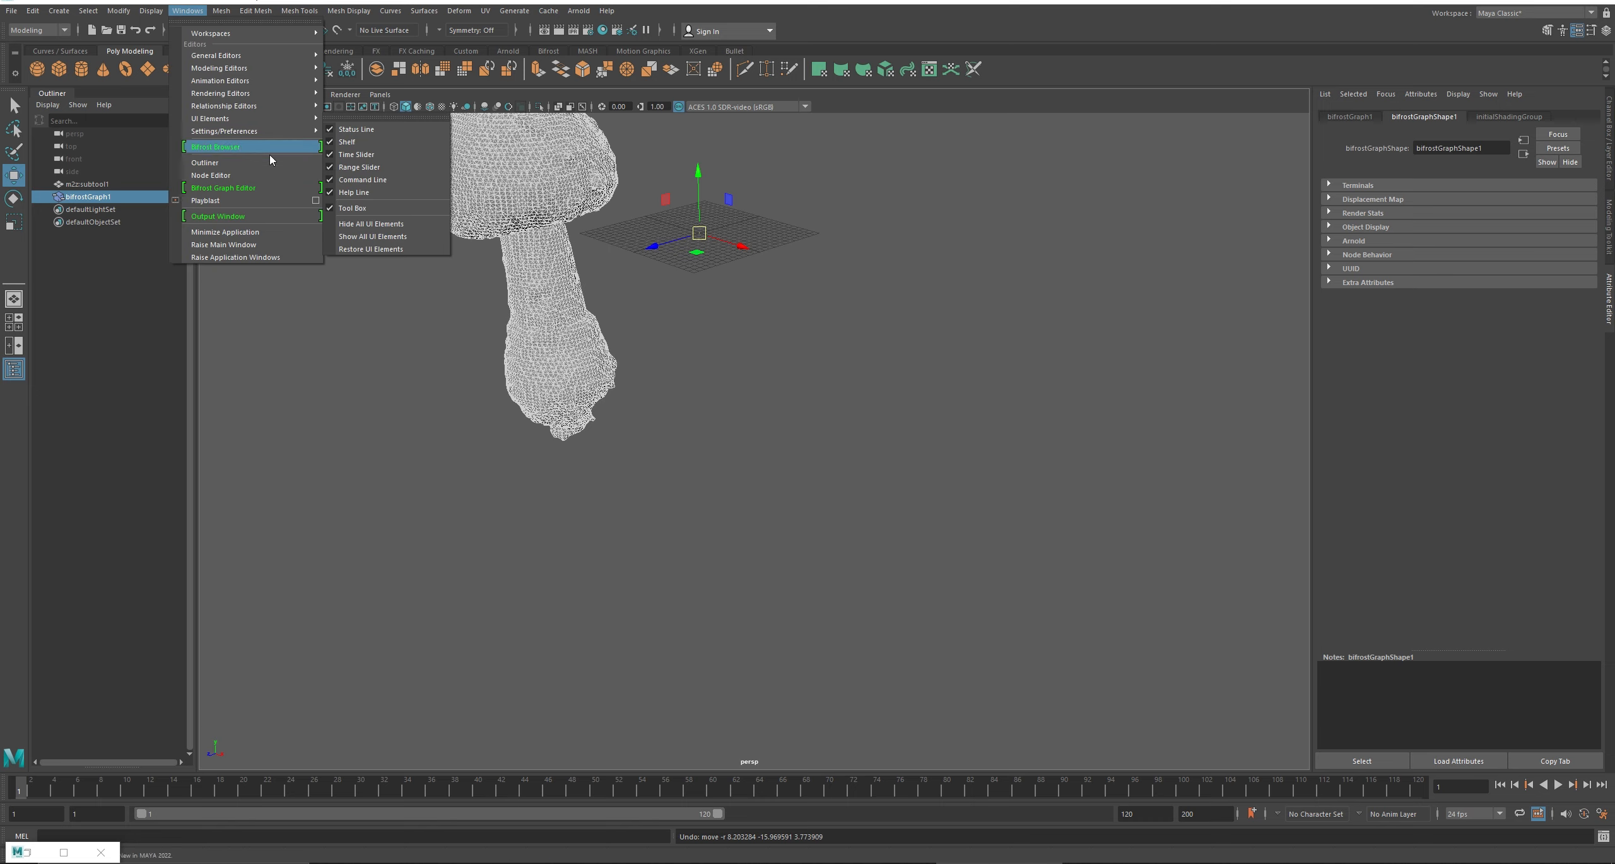
left_click(265, 175)
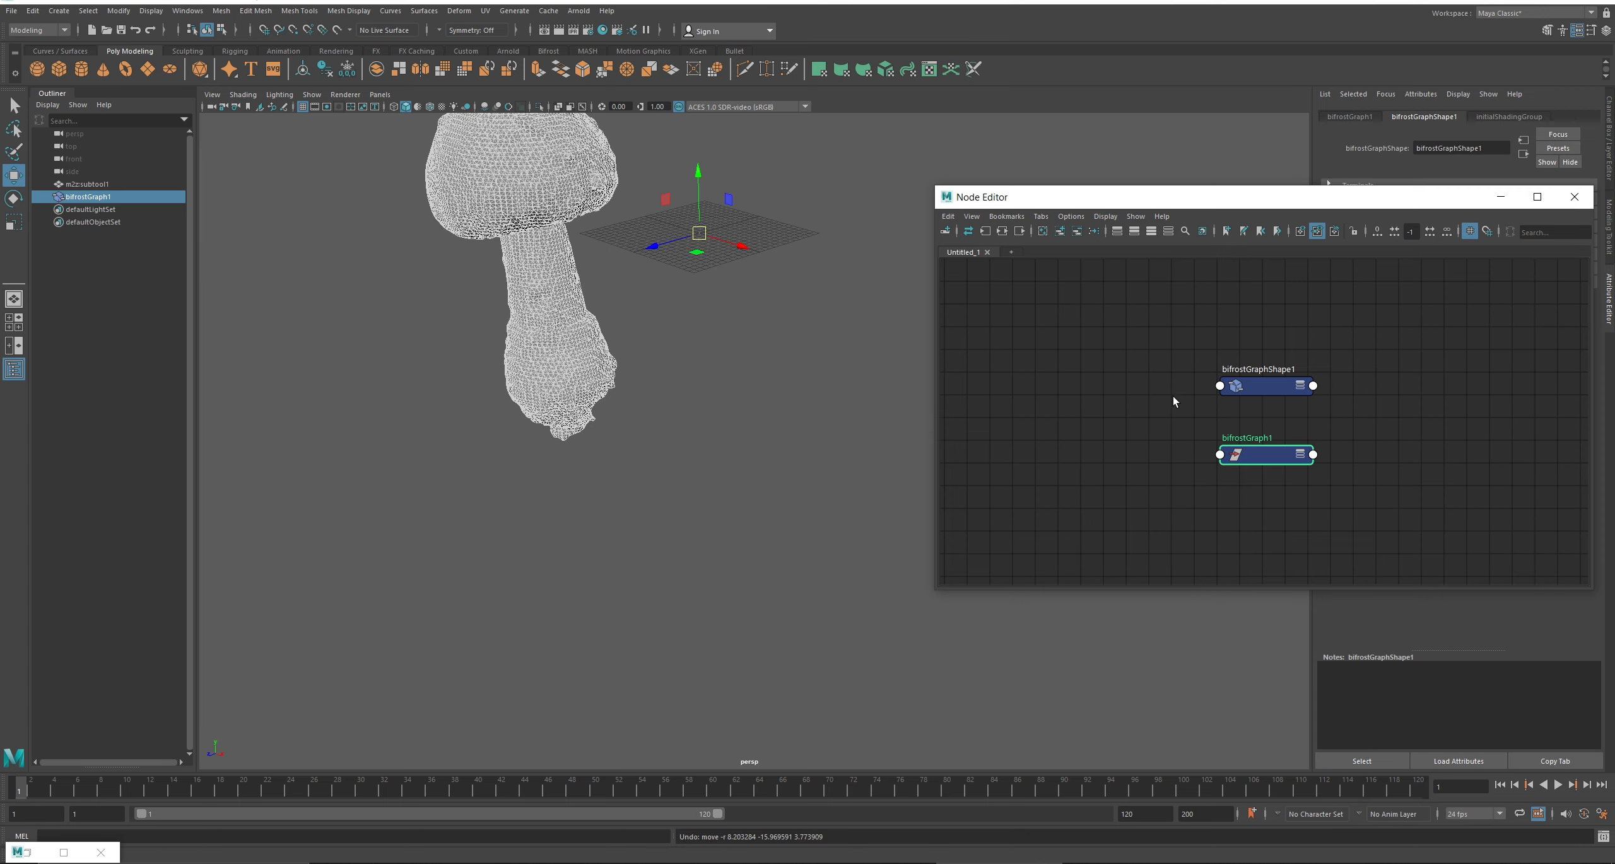
middle_click_drag(1173, 396, 1100, 397, "alt")
left_click(734, 360)
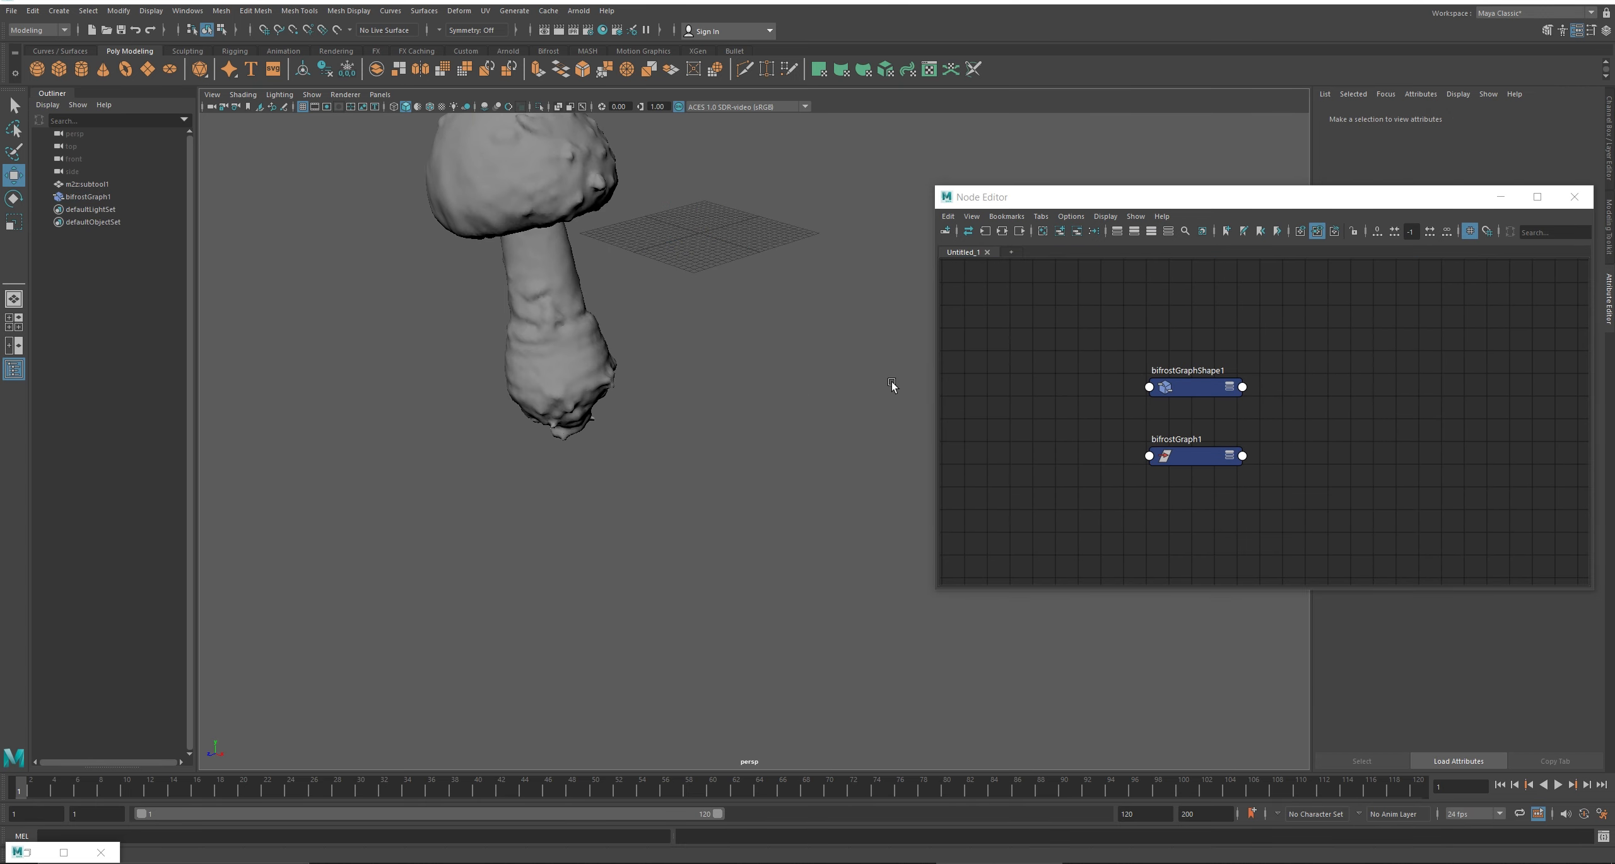
left_click(95, 183)
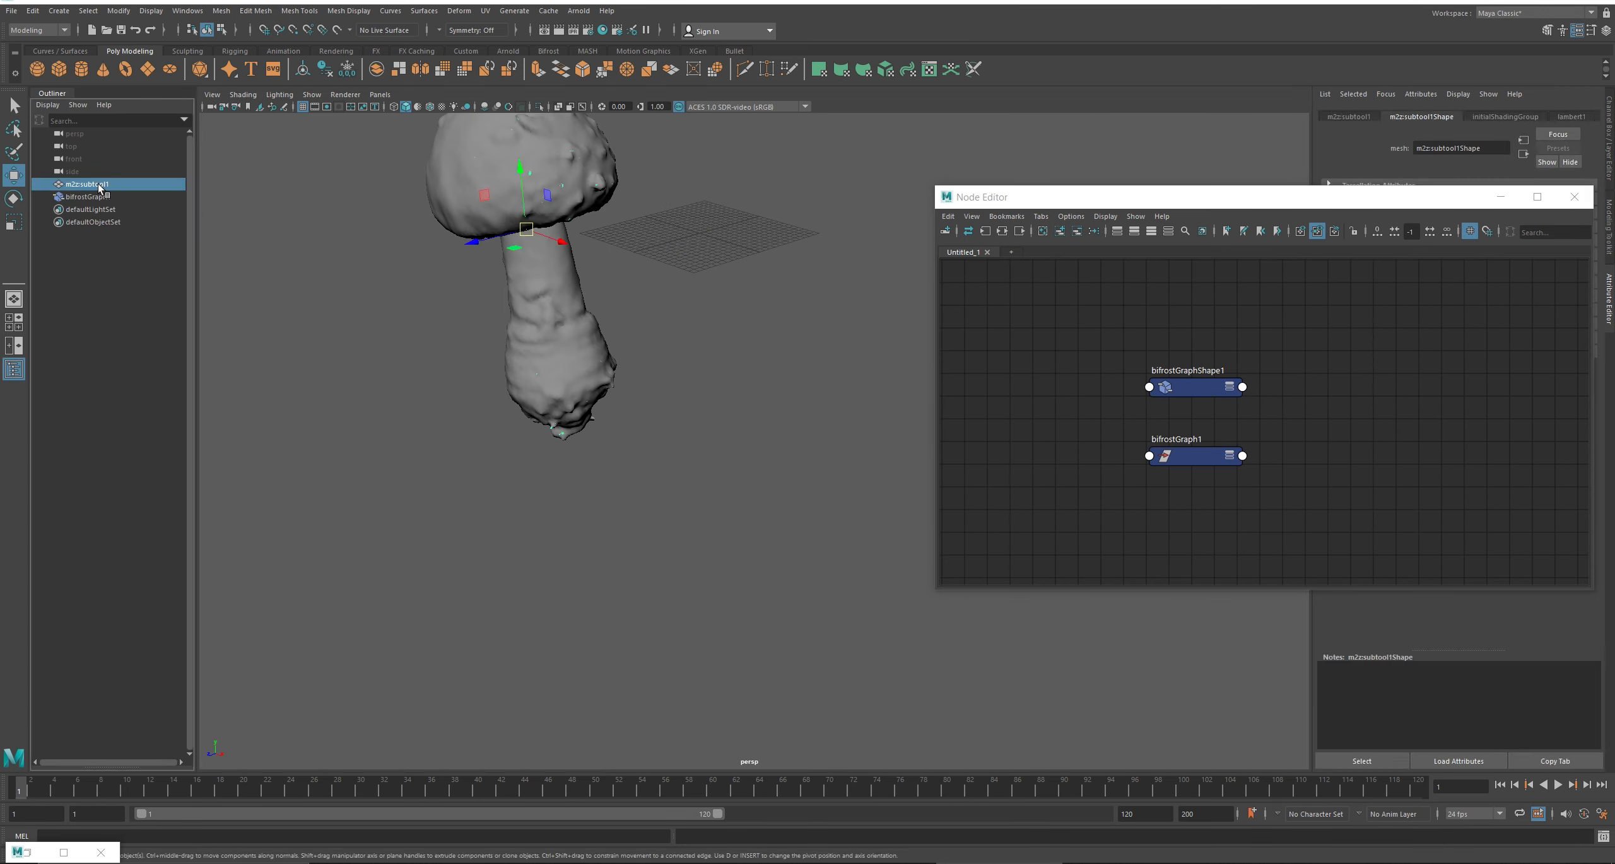
left_click(151, 197)
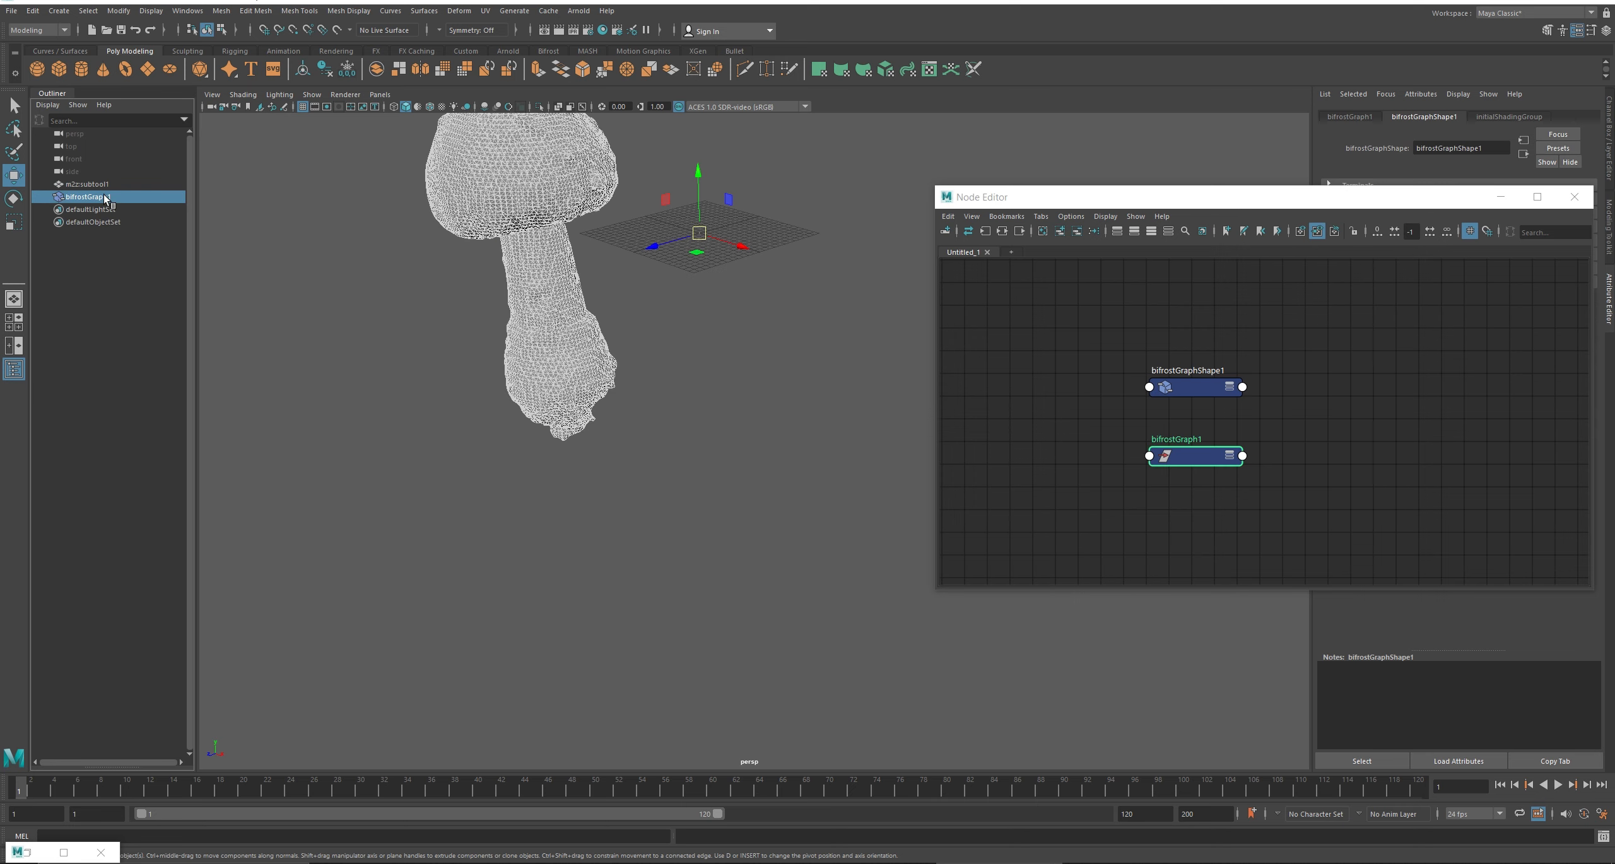
left_click_drag(1174, 461, 1043, 438)
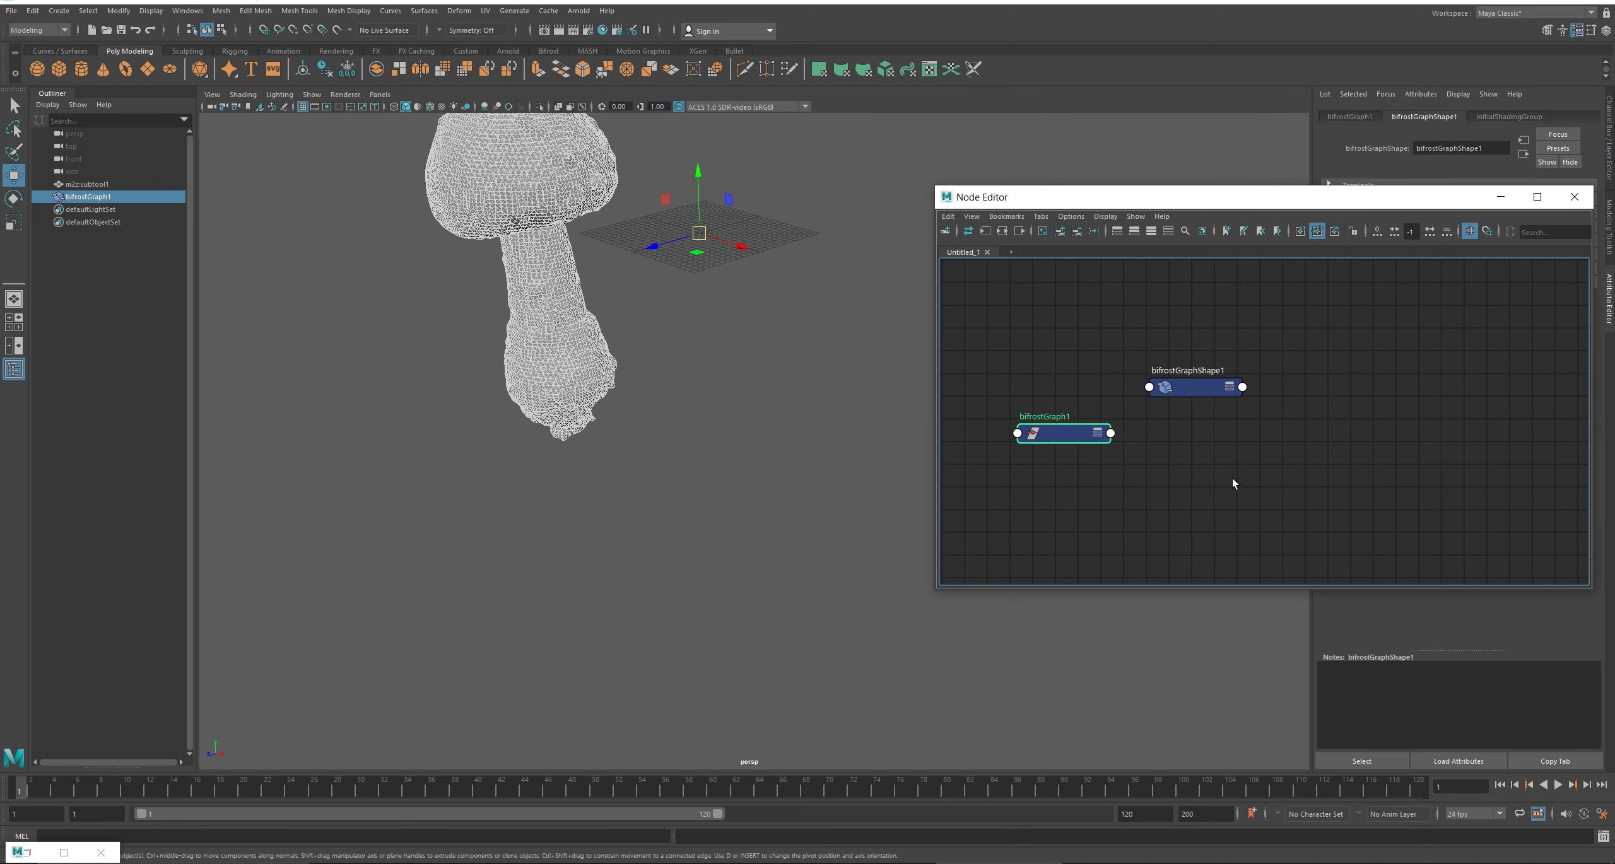
- Add a bifrostGeoToMaya node in the Node Editor
left_click(1196, 505)
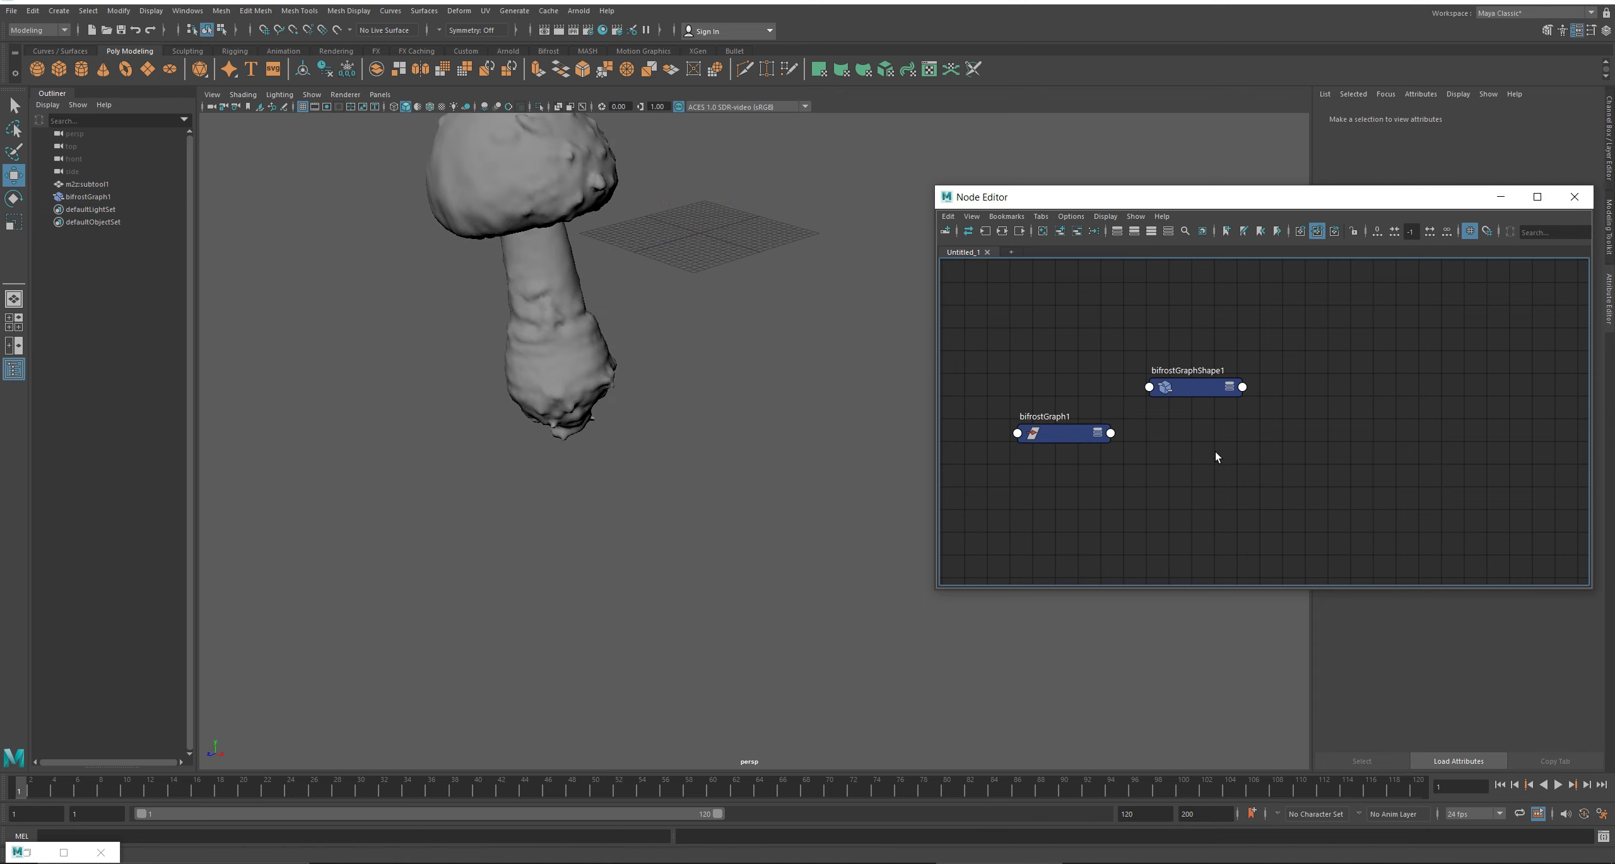
key("Tab")
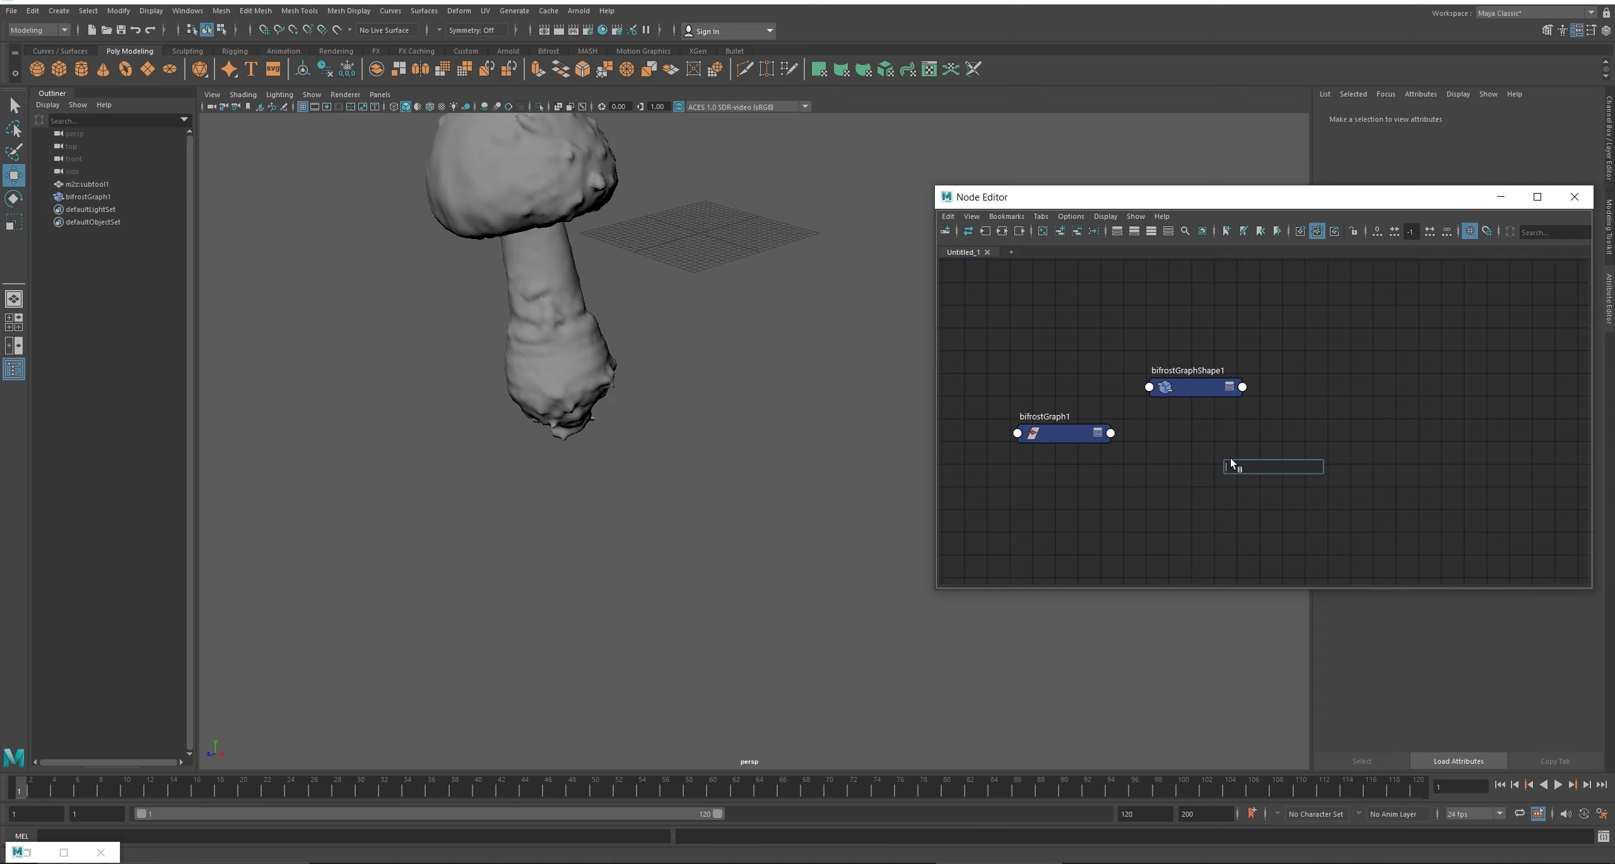
type("bi")
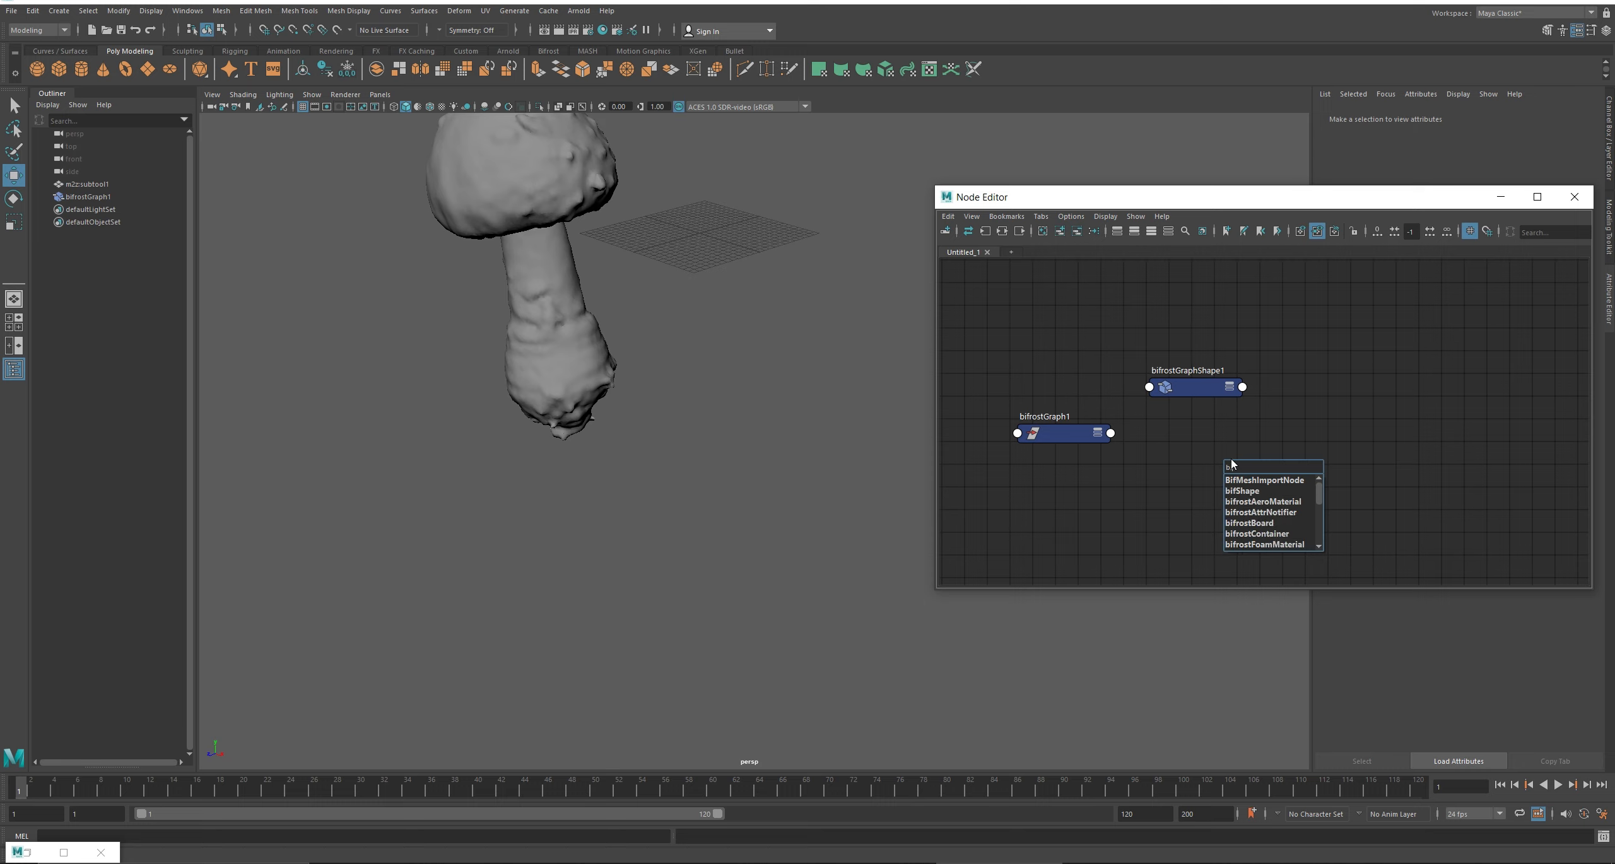
type("fro")
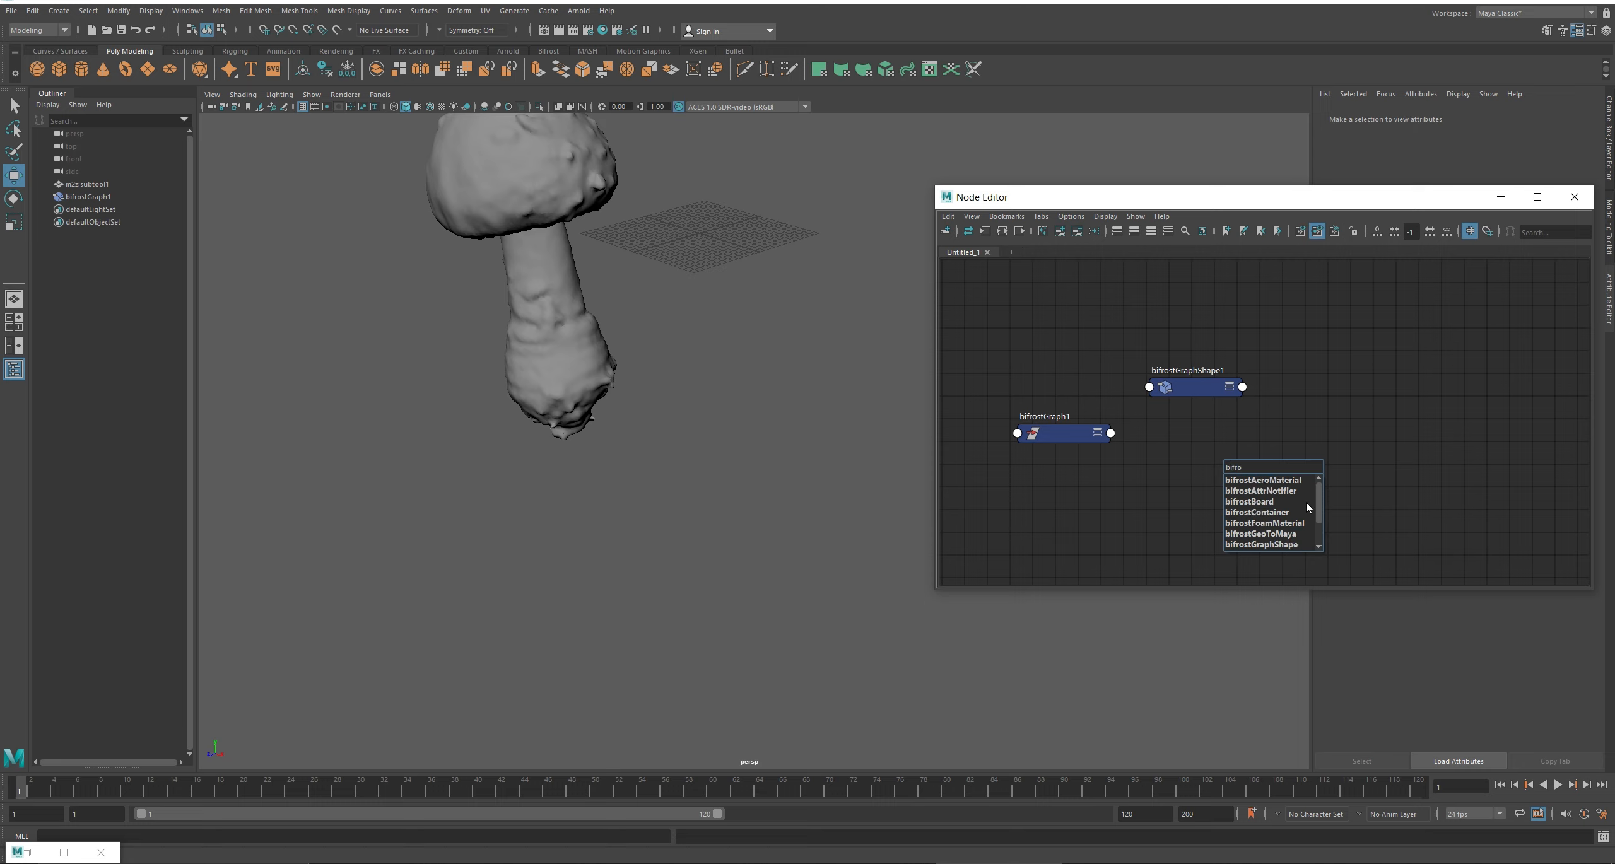
left_click(1290, 534)
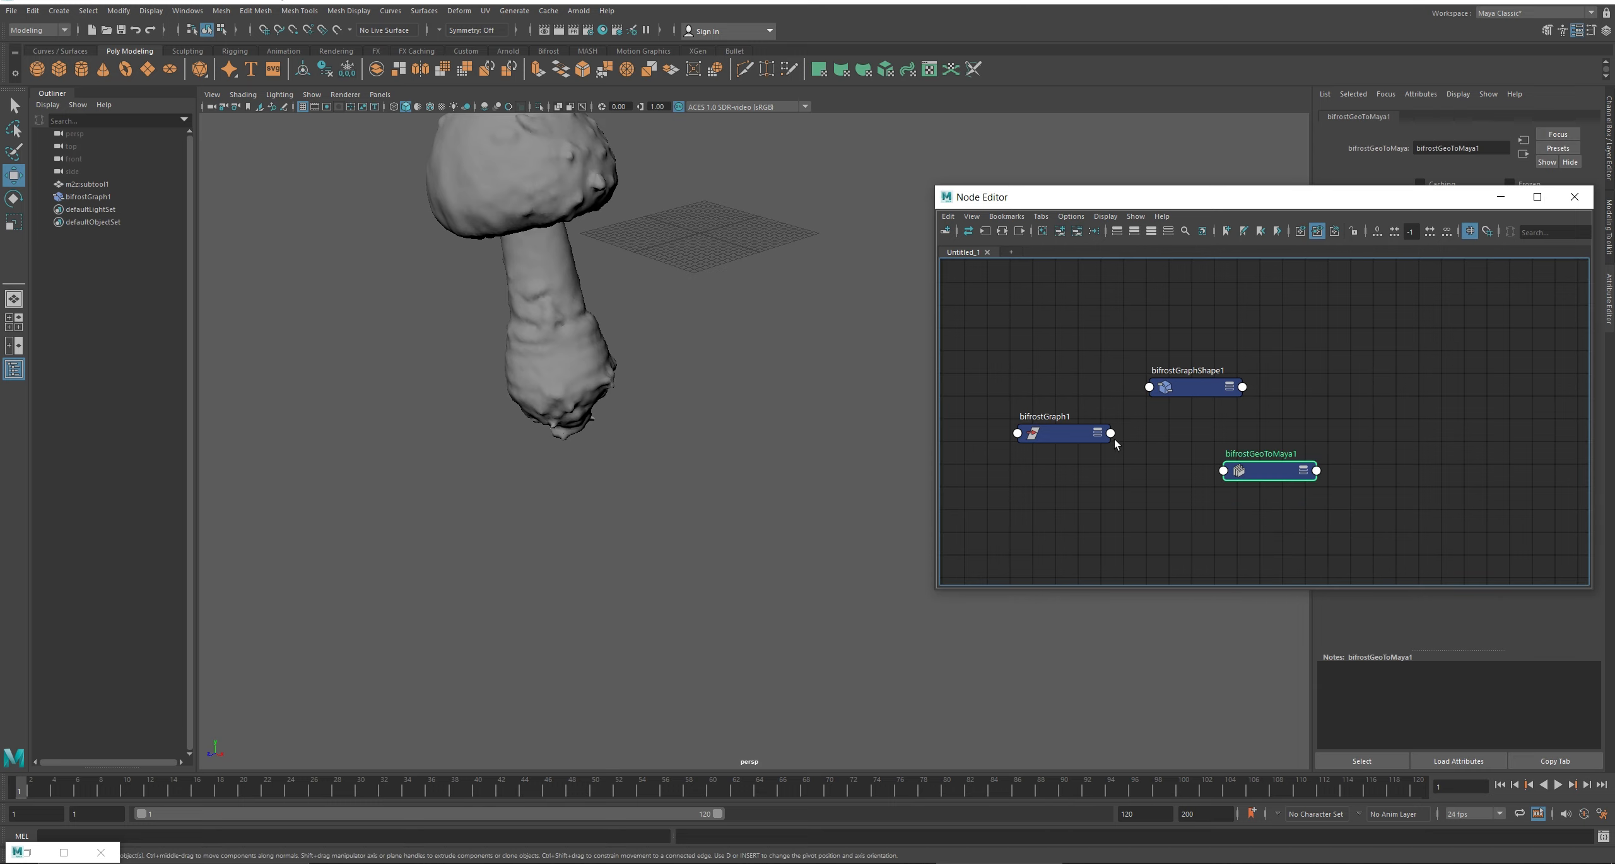
left_click(1094, 439)
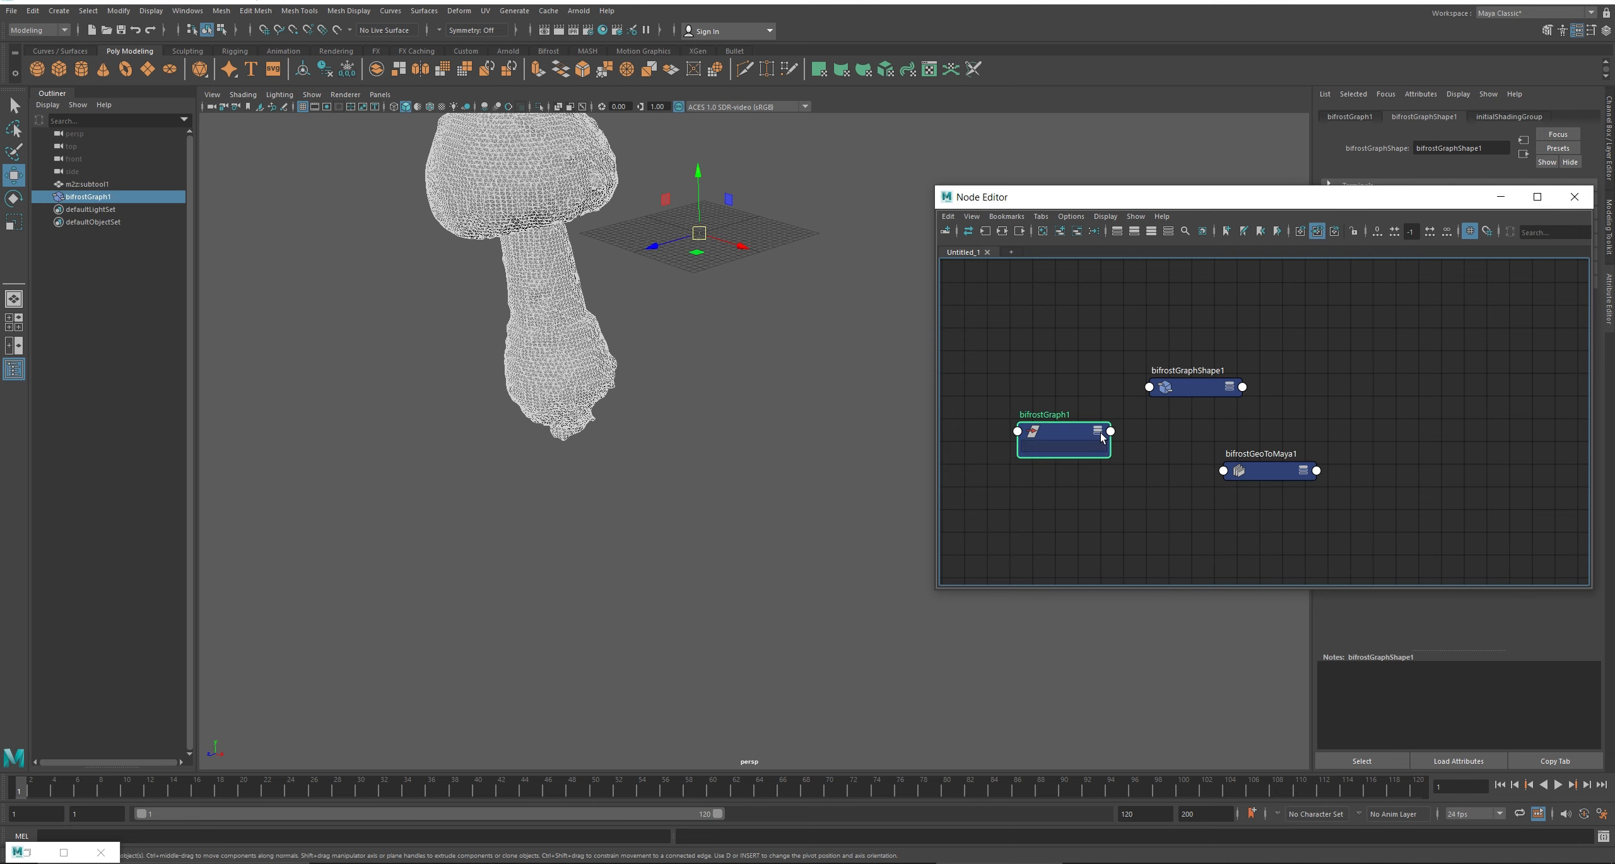
left_click(1111, 433)
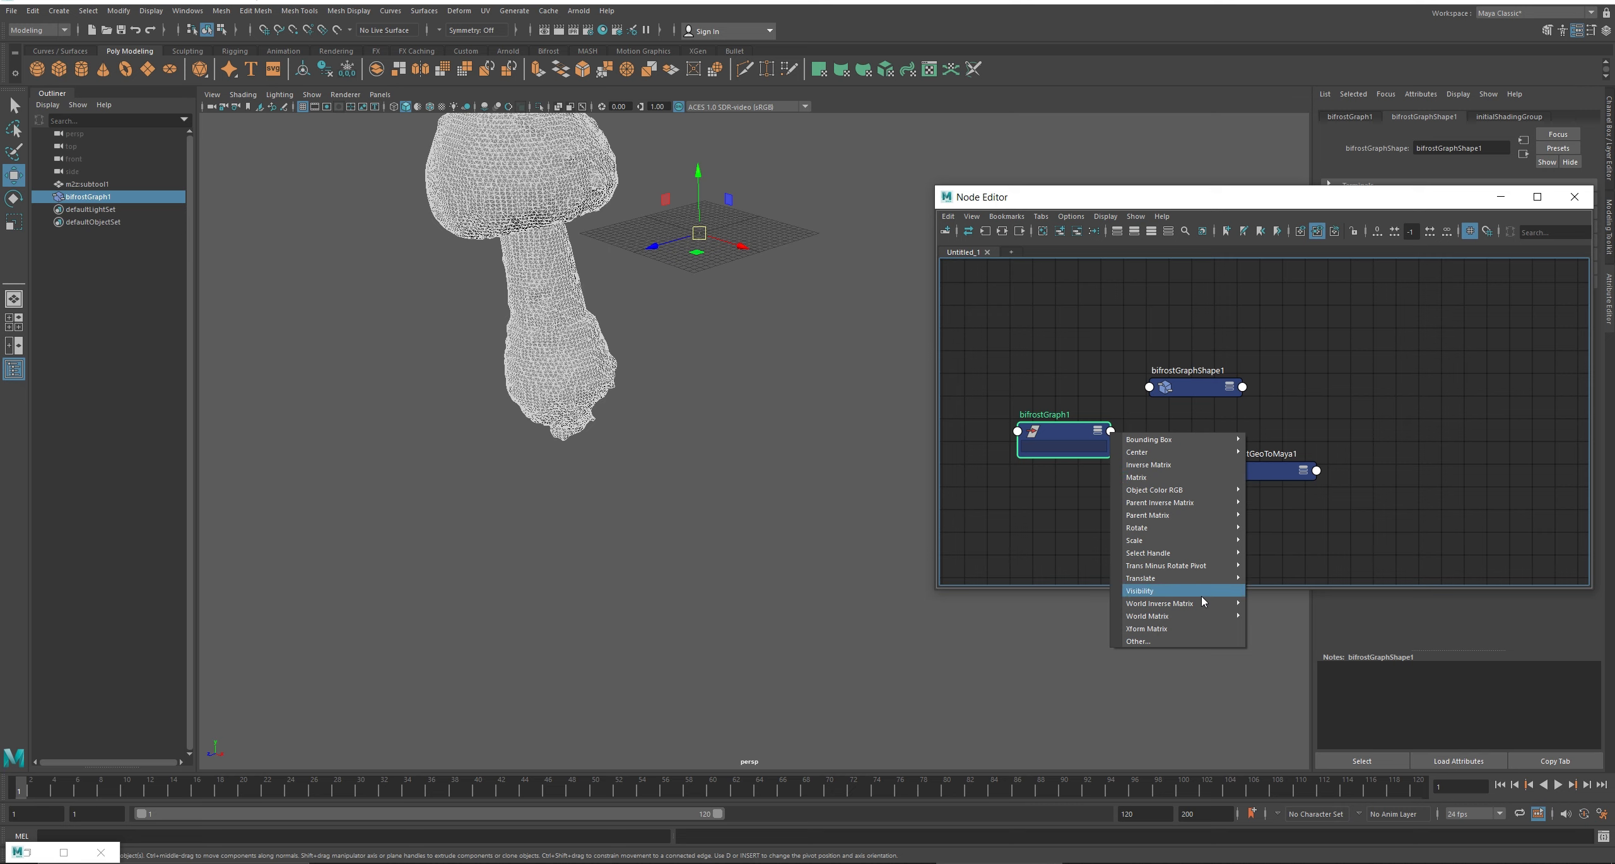
mouse_move(1203, 602)
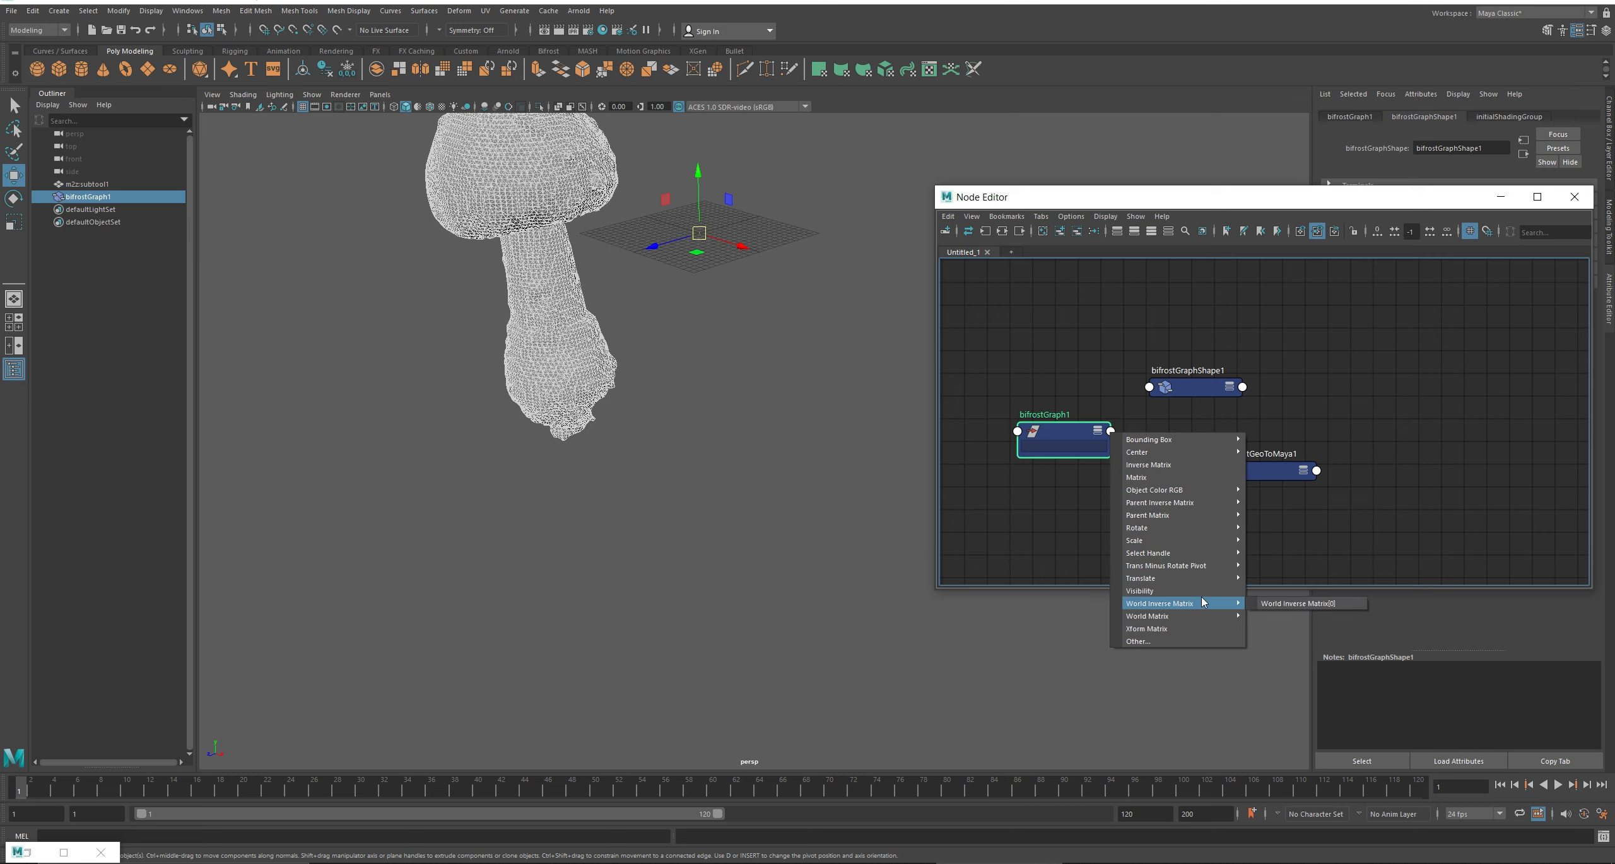
left_click(997, 536)
- Connect the Volume output of bifrostGraphShape1 to bifrostGeoToMaya1 and place that node beyond the graph shape node
left_click(1190, 386)
left_click(1230, 385)
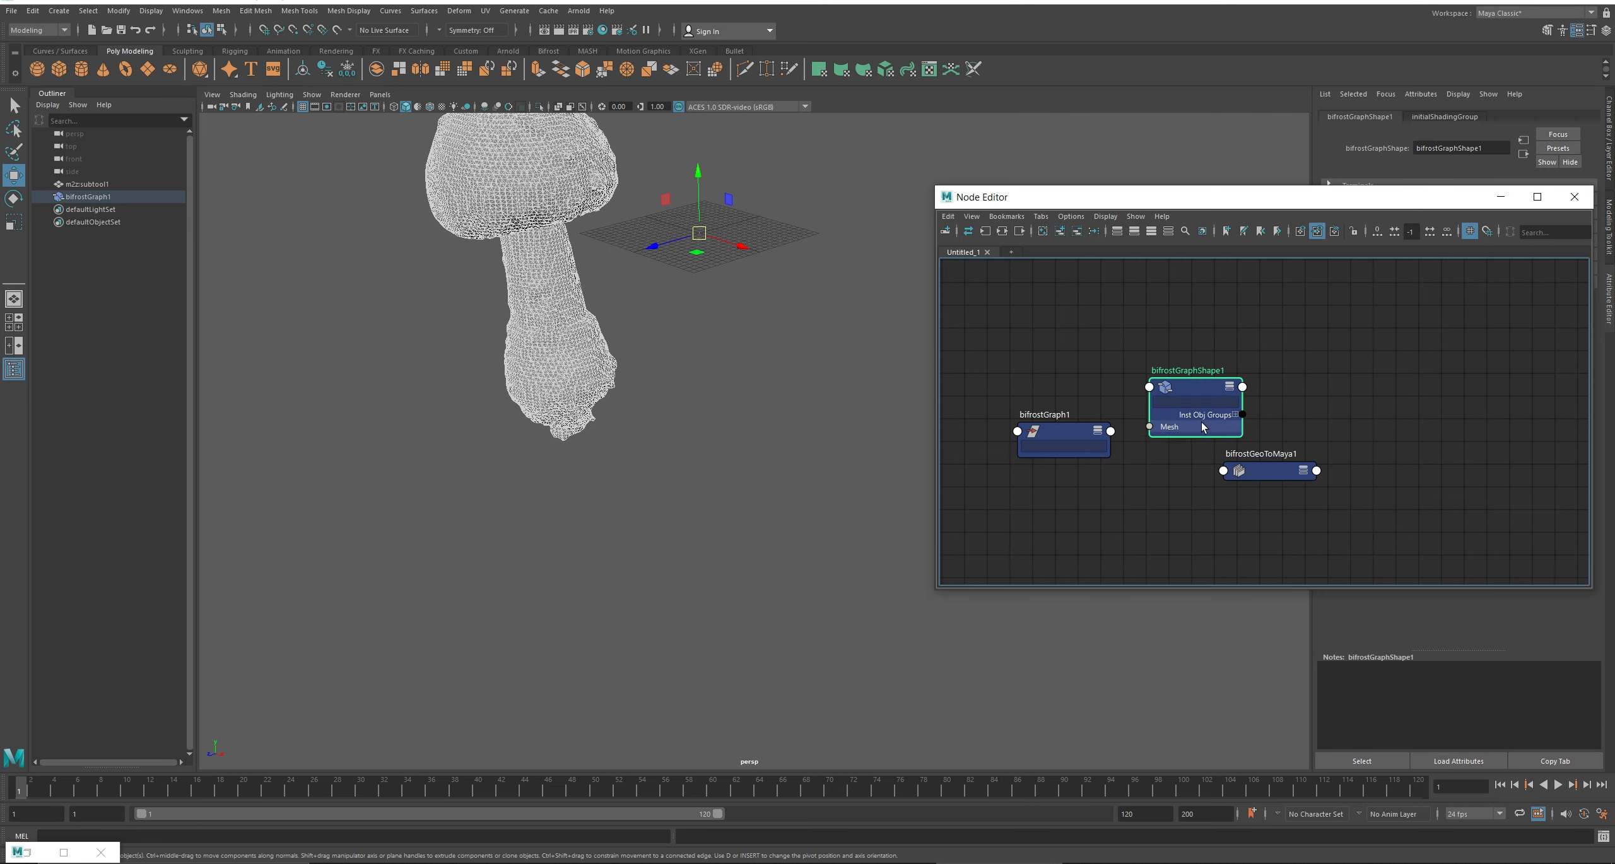
left_click_drag(1242, 414, 1269, 419)
left_click(1239, 387)
left_click(1224, 470)
left_click(1242, 387)
left_click(1294, 701)
left_click(1225, 471)
left_click_drag(1265, 474, 1396, 358)
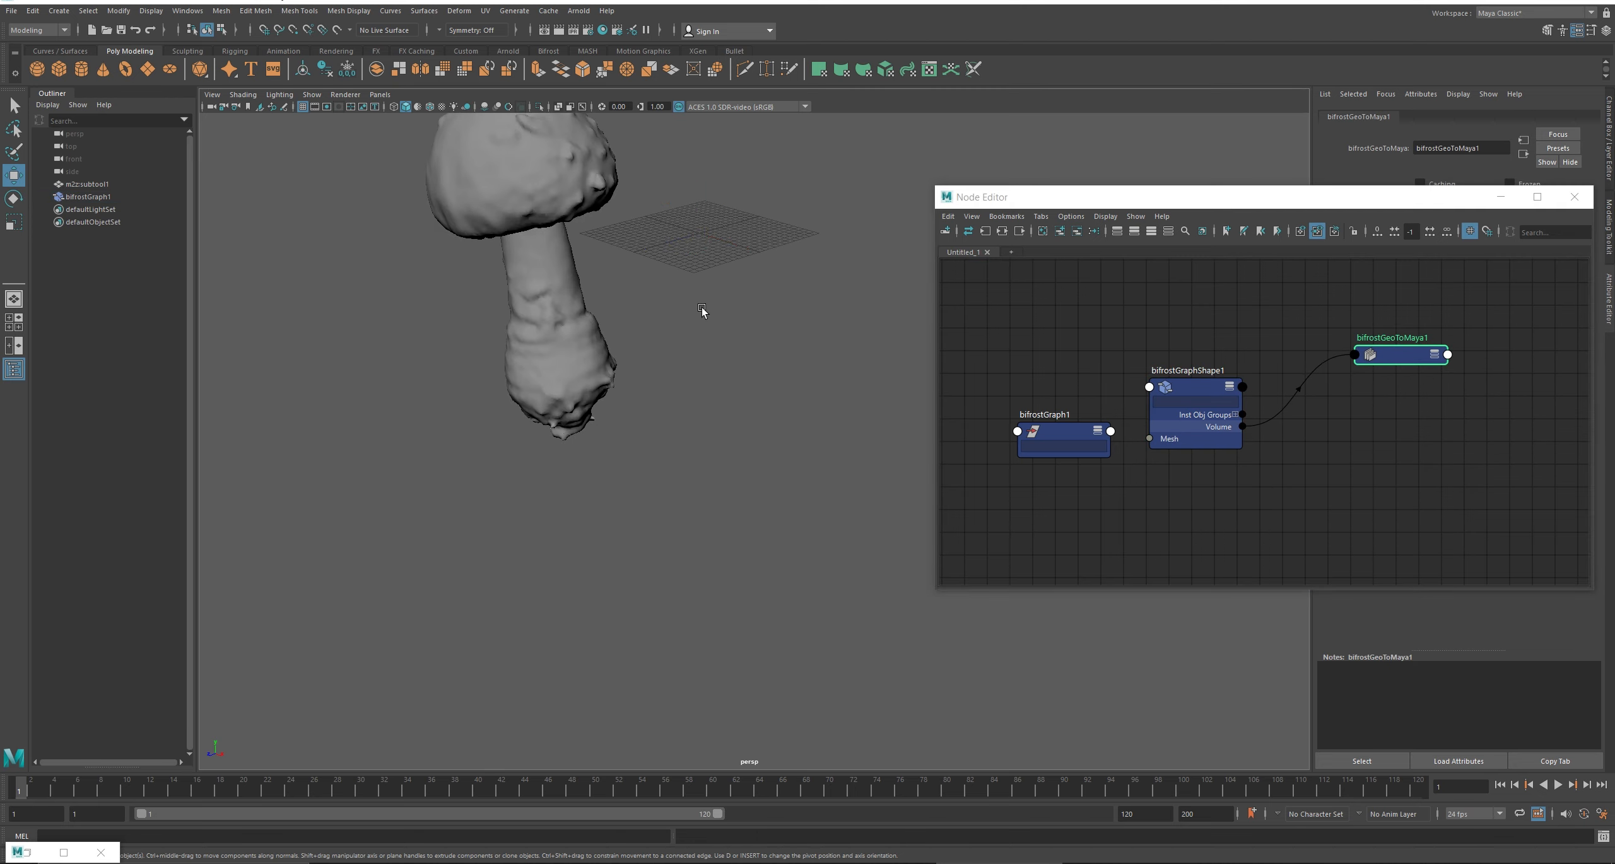
- Create a small polygon cube on the grid and delete its polyCube1 node in the Node Editor
left_click(1407, 350)
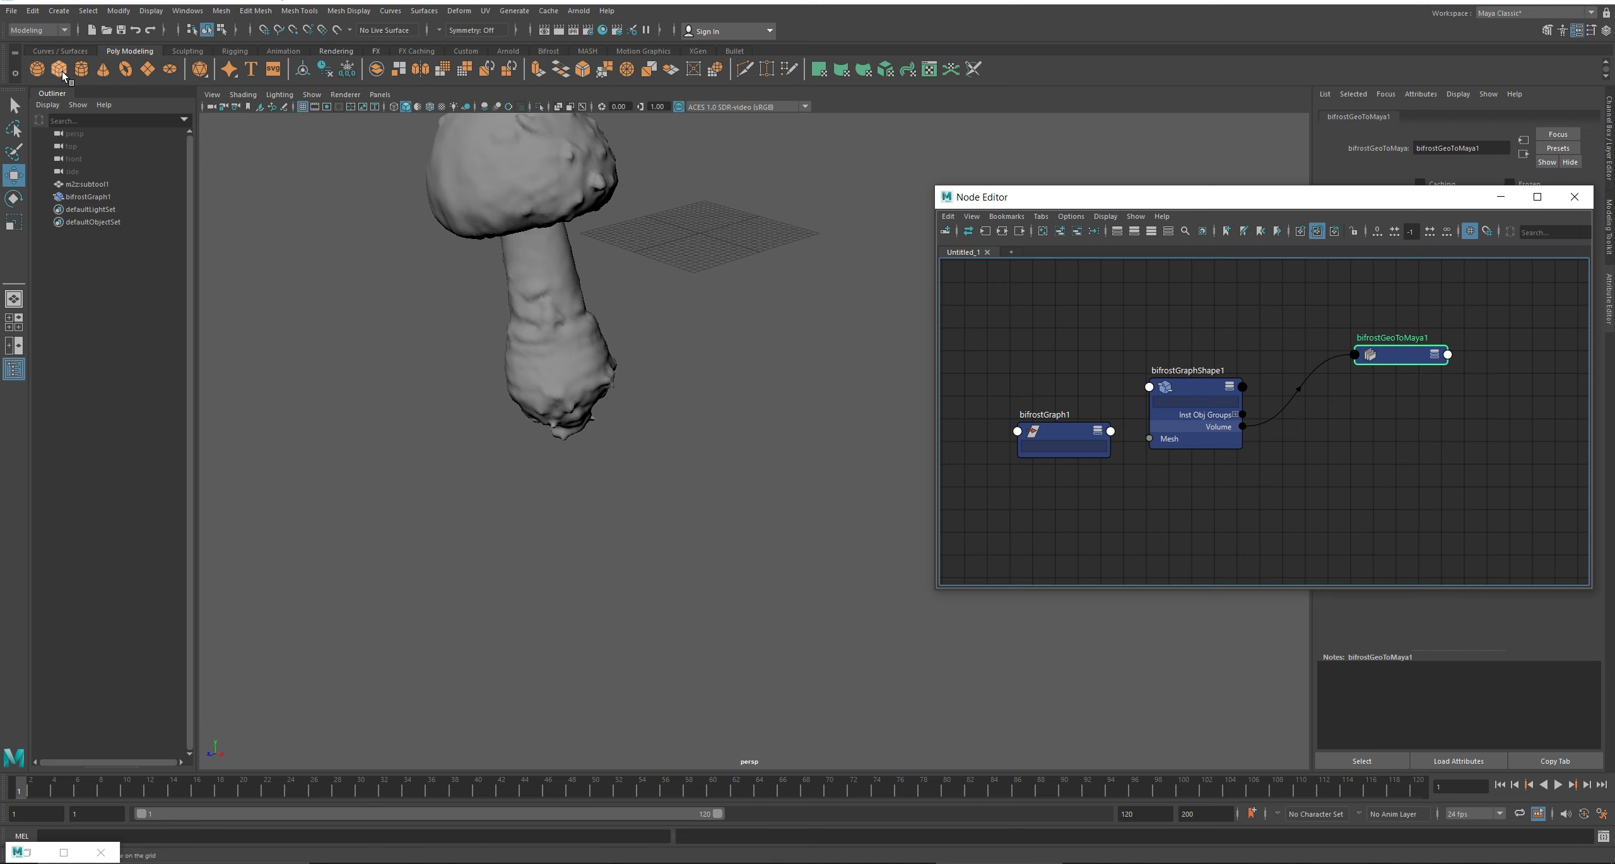
right_click_drag(615, 212, 664, 226, "shift")
left_click_drag(675, 240, 705, 230)
left_click(1197, 491)
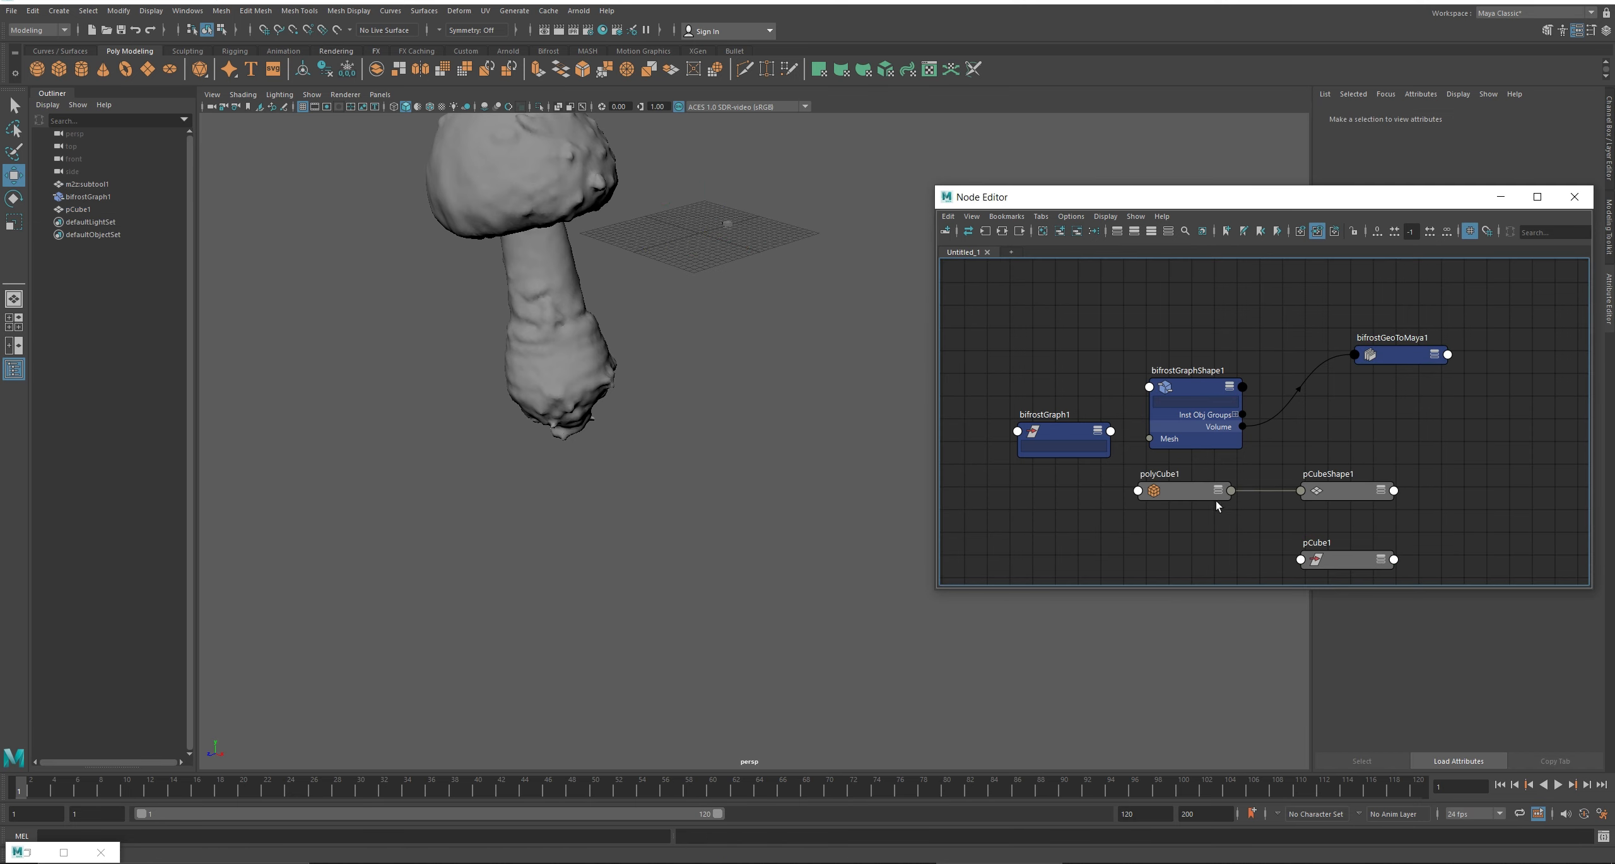
middle_click_drag(1224, 519, 1234, 469, "alt")
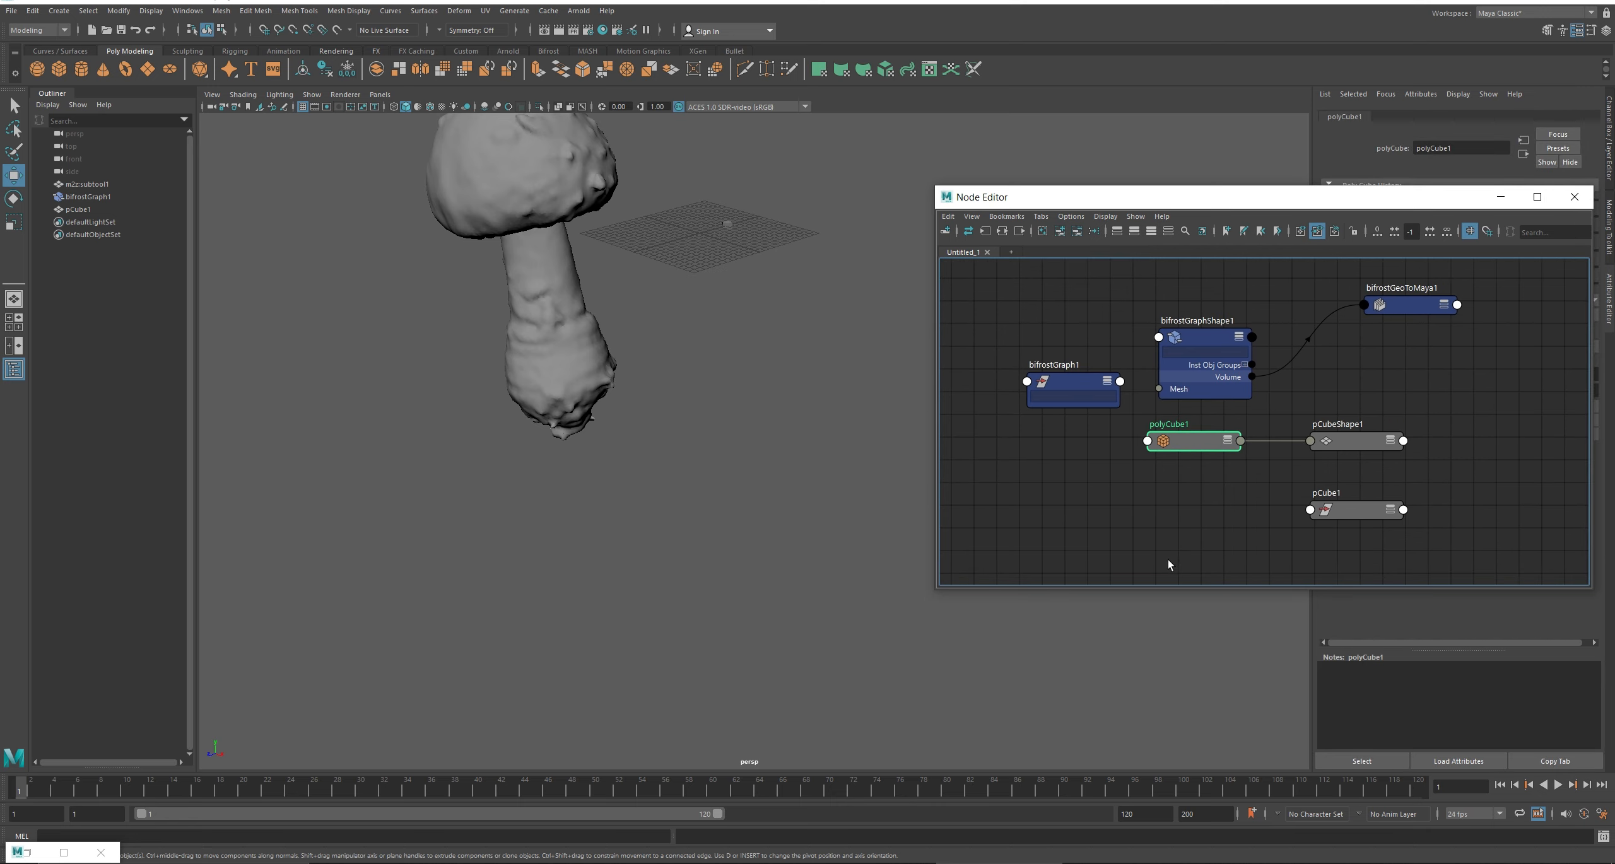
key("Delete")
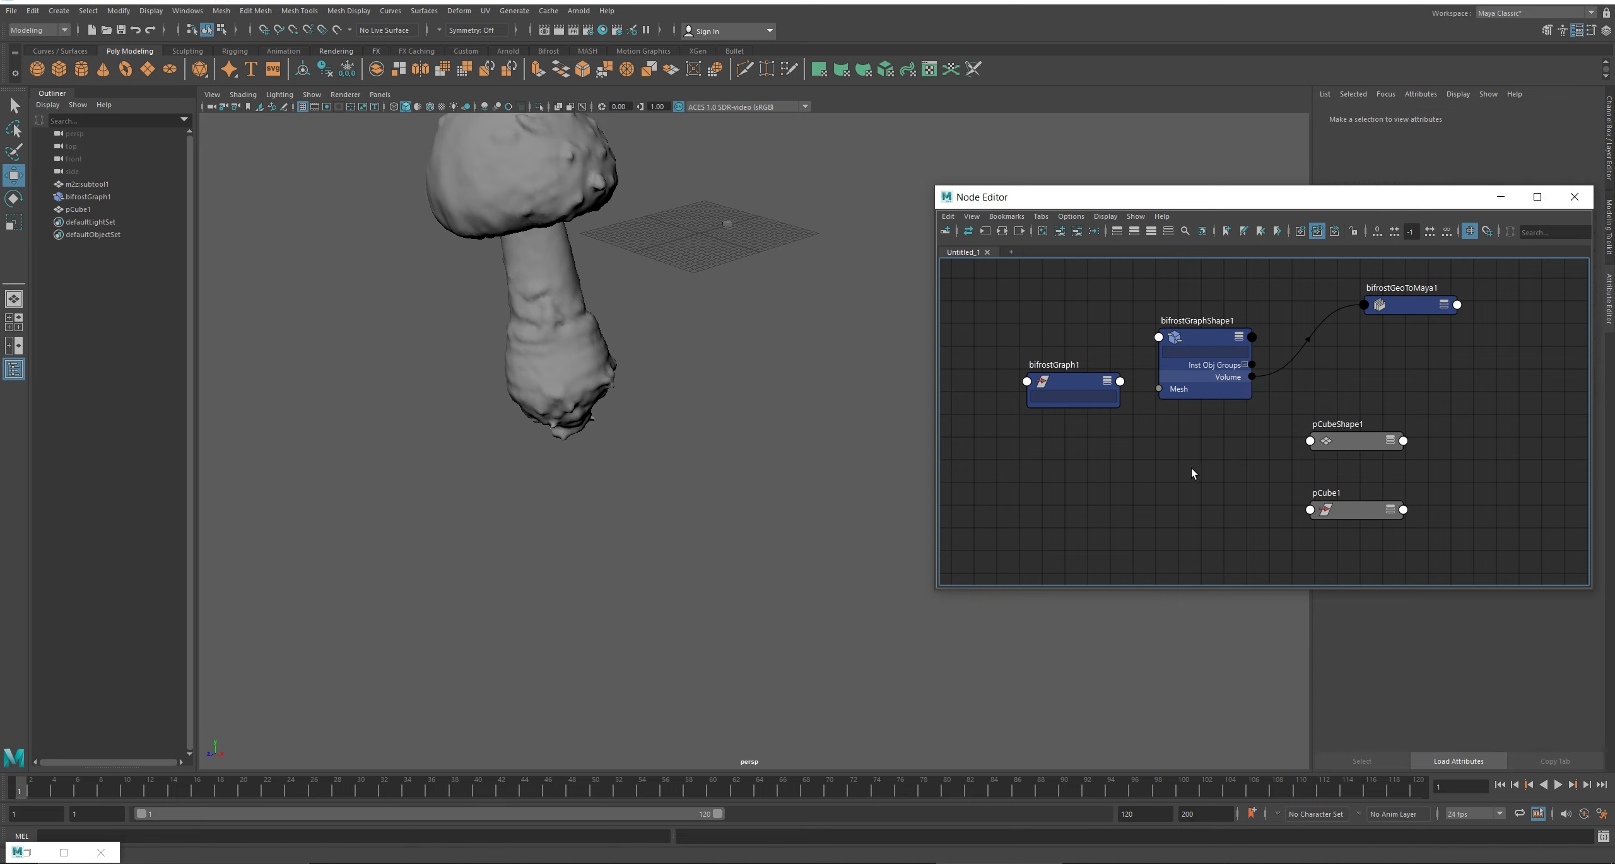
- Connect the Maya Mesh[0] output of bifrostGeoToMaya1 to the In Mesh input of pCubeShape1
left_click(1458, 305)
mouse_move(1529, 327)
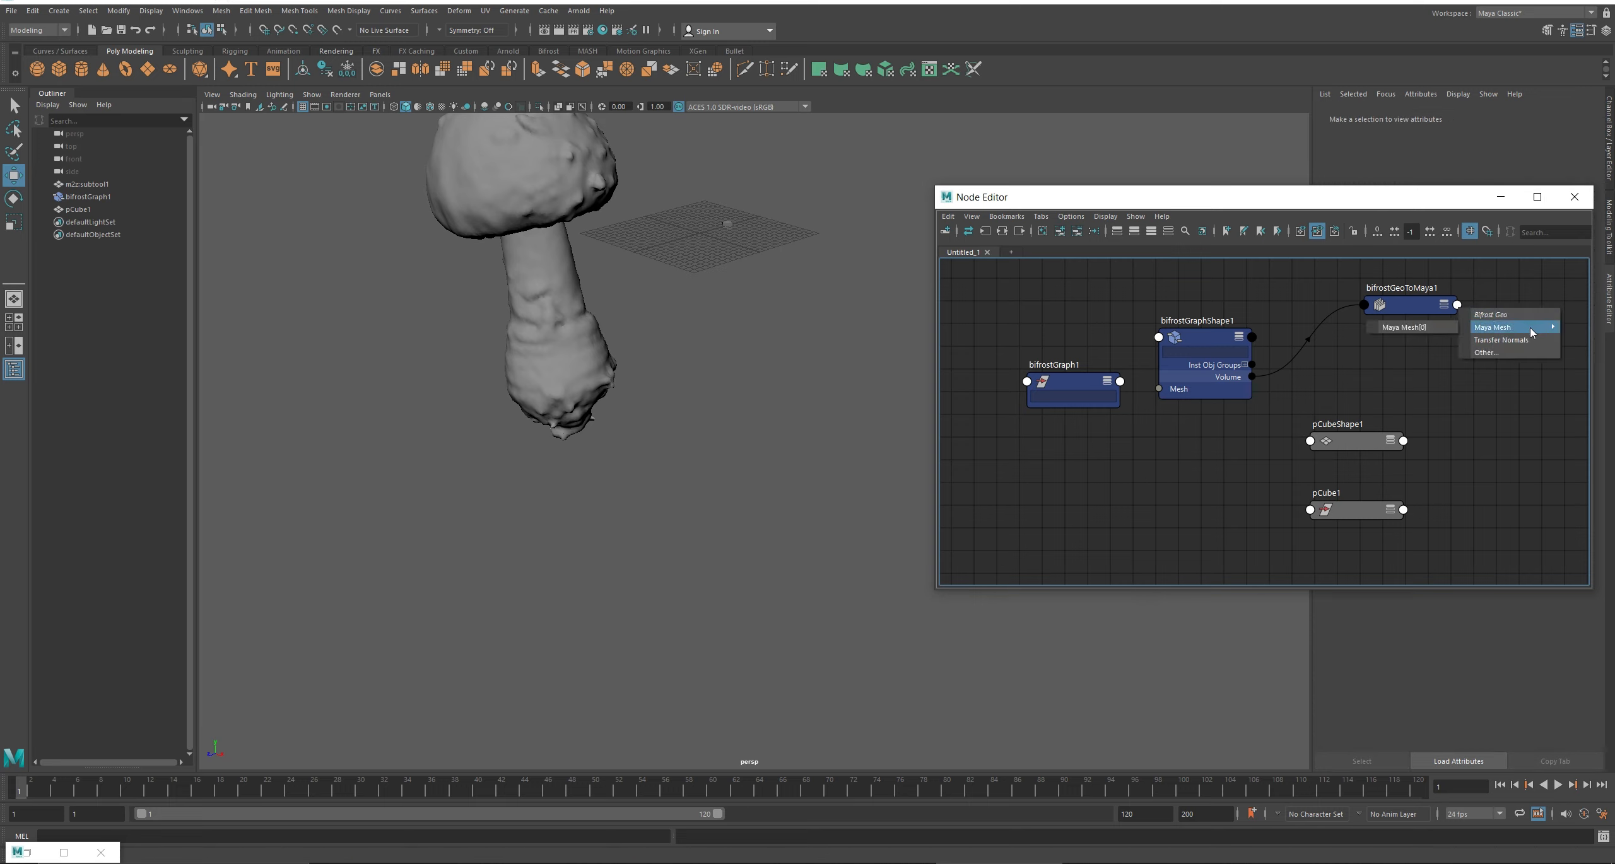
left_click(1422, 329)
left_click(1310, 441)
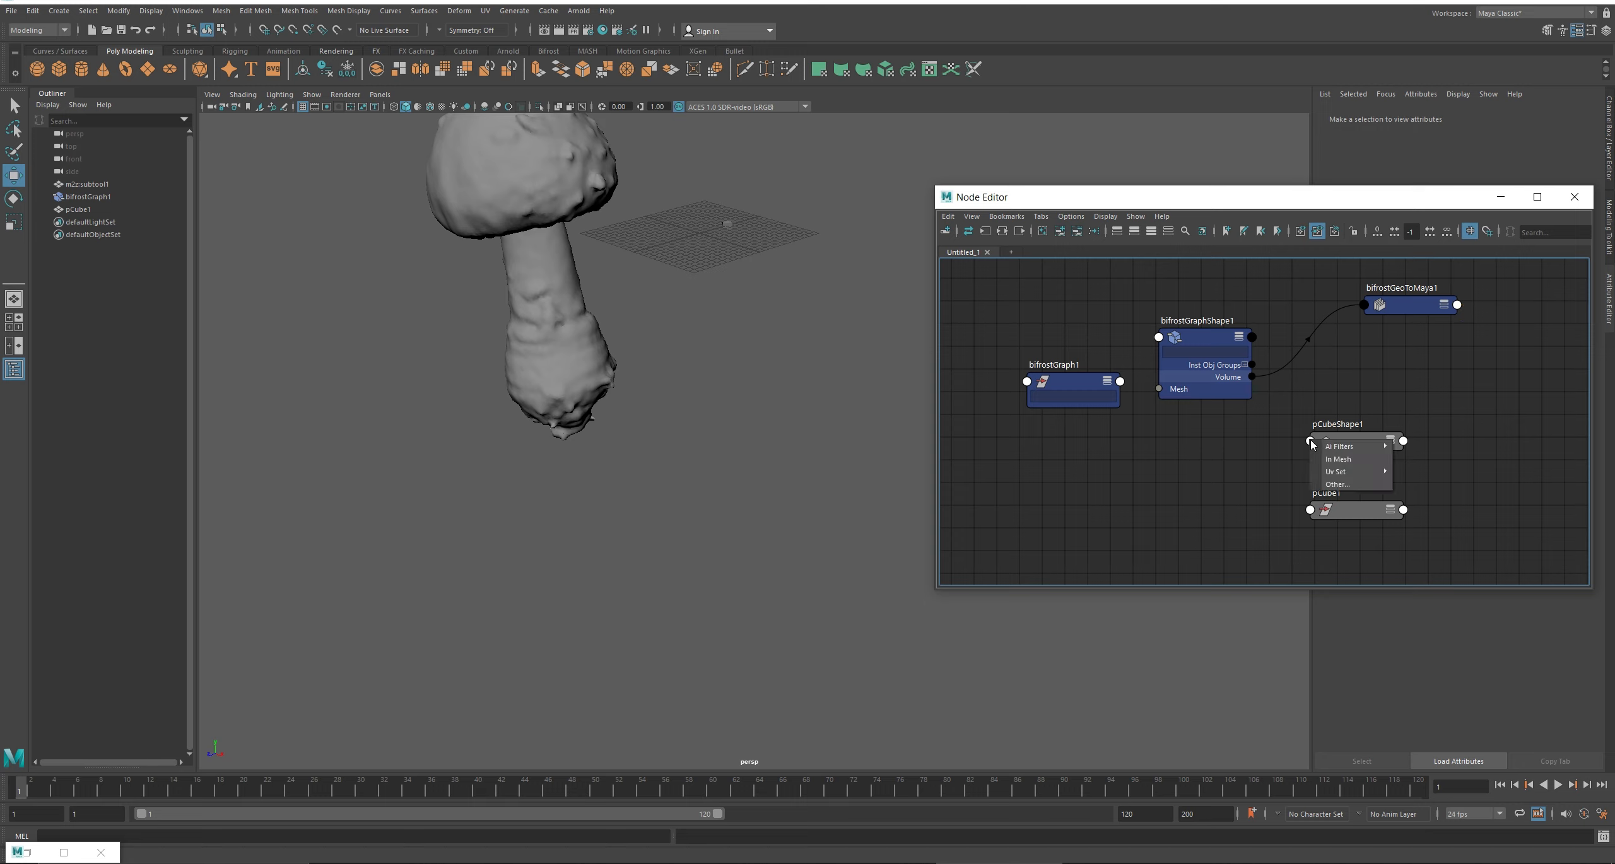
mouse_move(1355, 449)
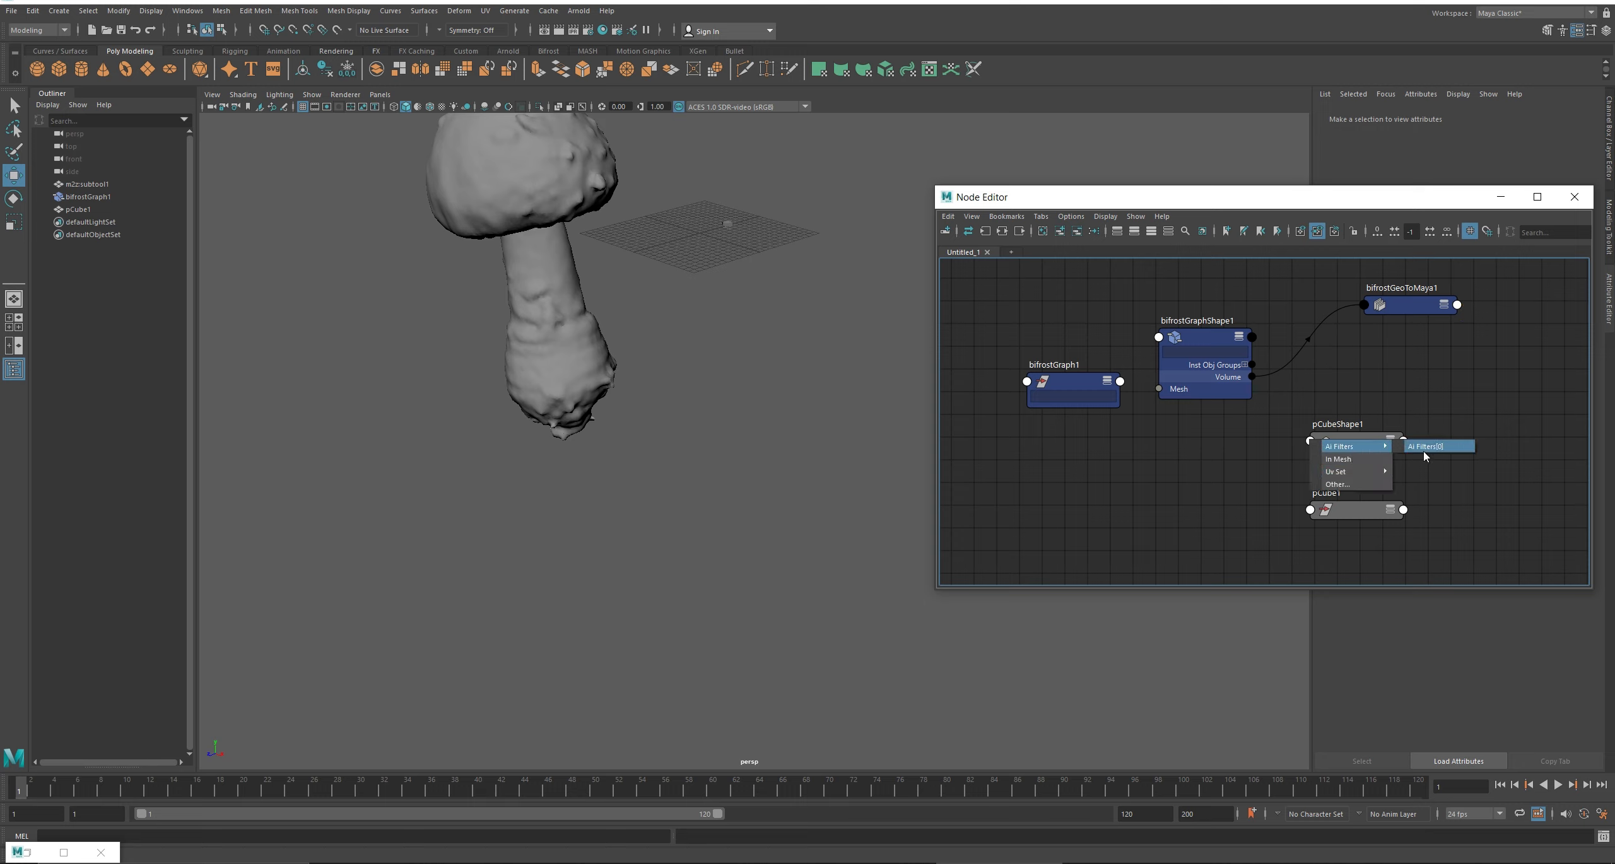
left_click(1357, 459)
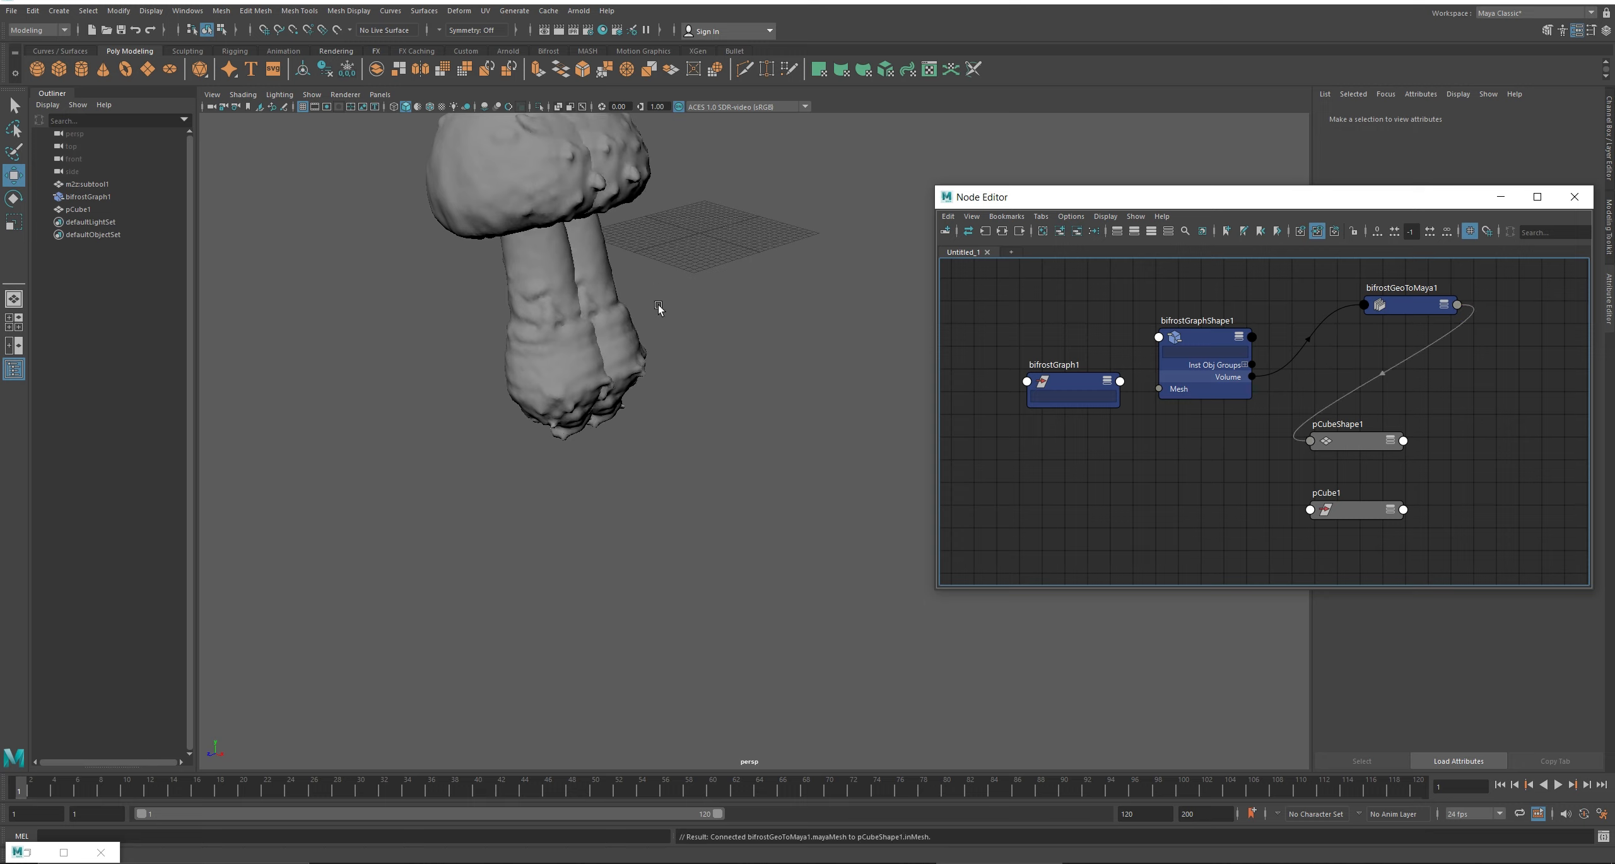
- Minimize the Node Editor and move the converted pCube1 mushroom mesh clear of the original mushroom
left_click(609, 334)
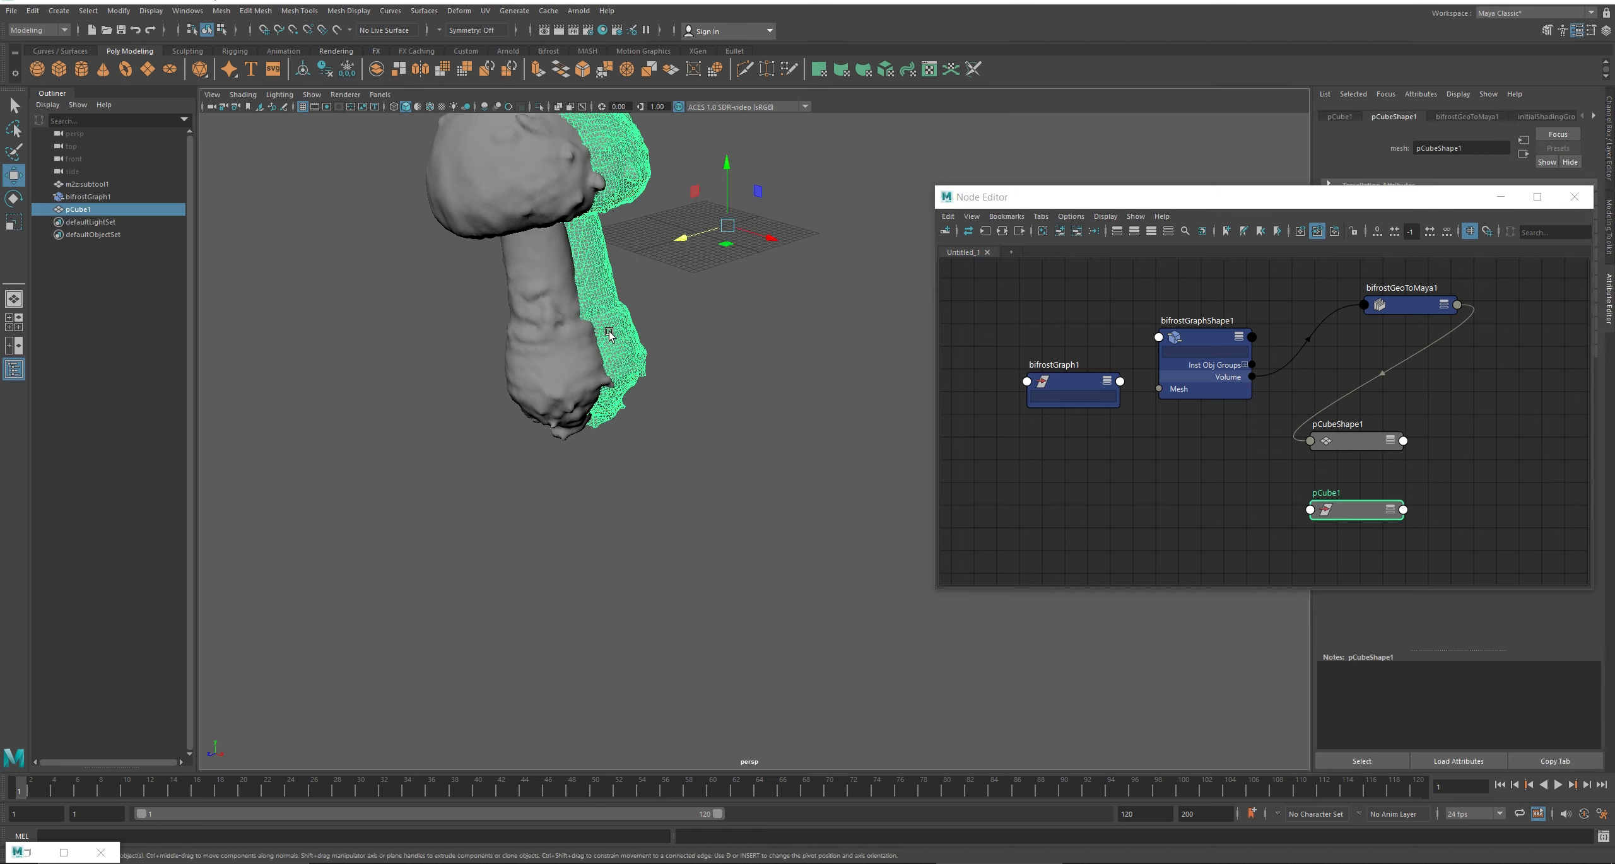
left_click(1501, 197)
scroll(631, 306, "up", 3)
scroll(631, 303, "down", 3)
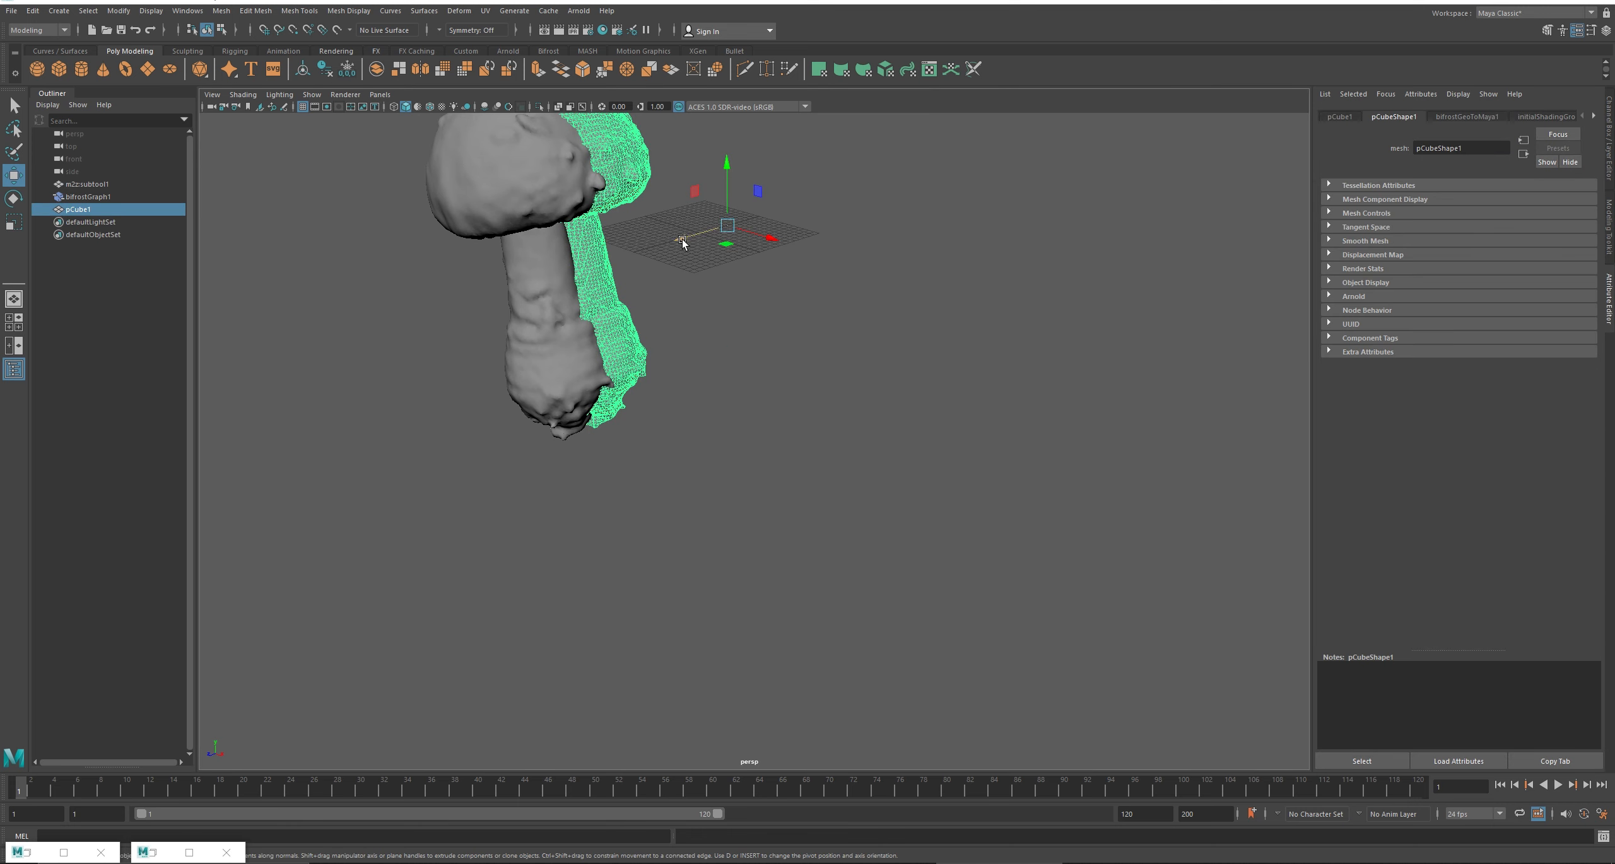
left_click_drag(683, 238, 829, 235)
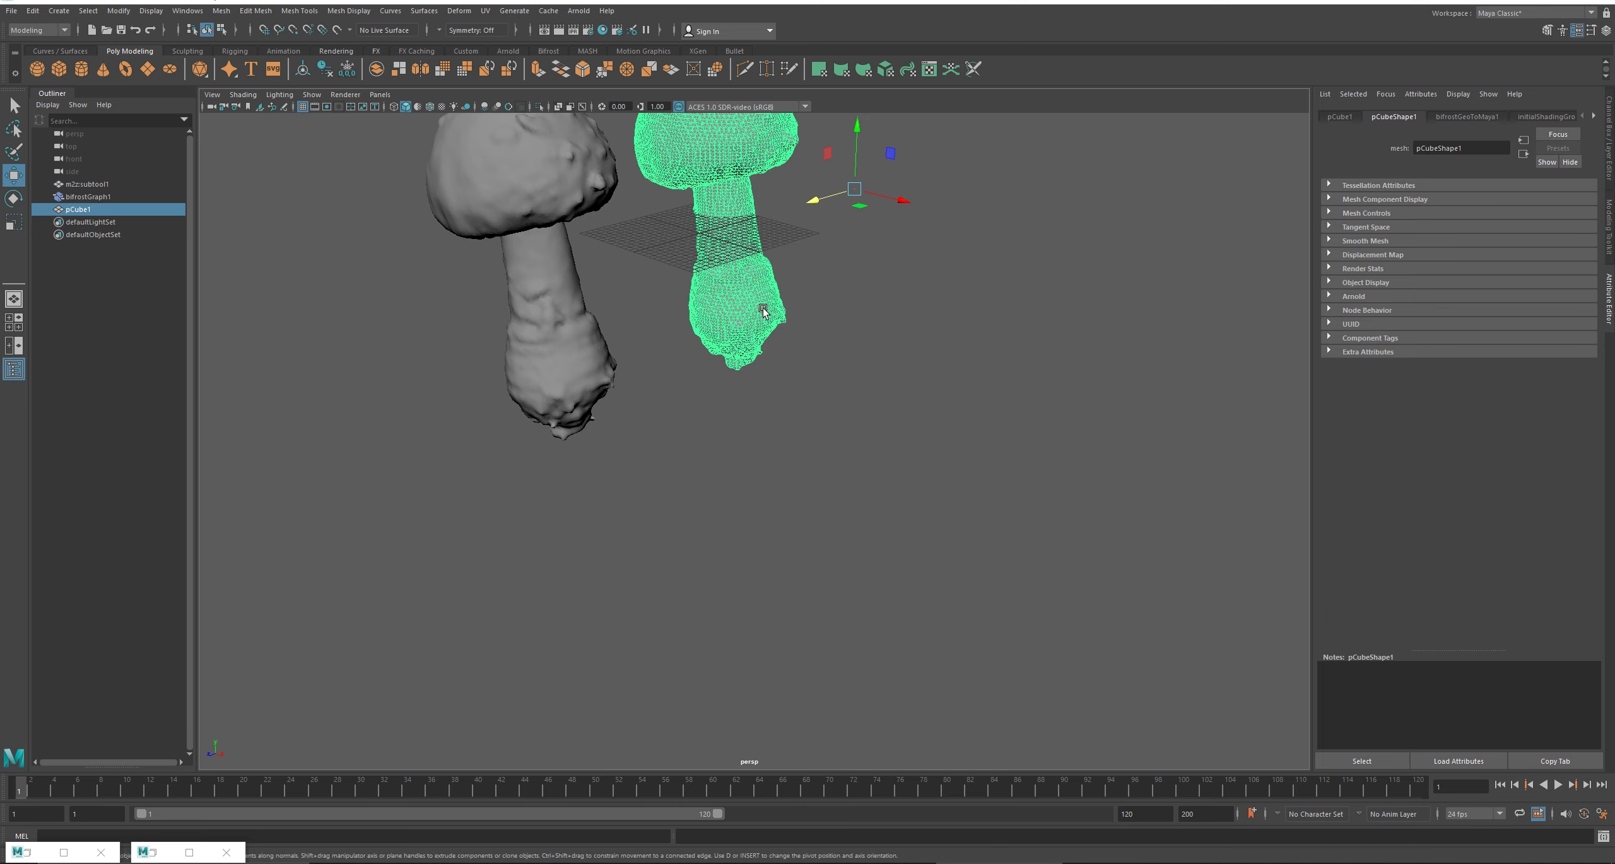
- Try pulling a group of stem vertices out of the converted mushroom, undo the edit and return to object mode
right_click_drag(762, 309, 702, 309)
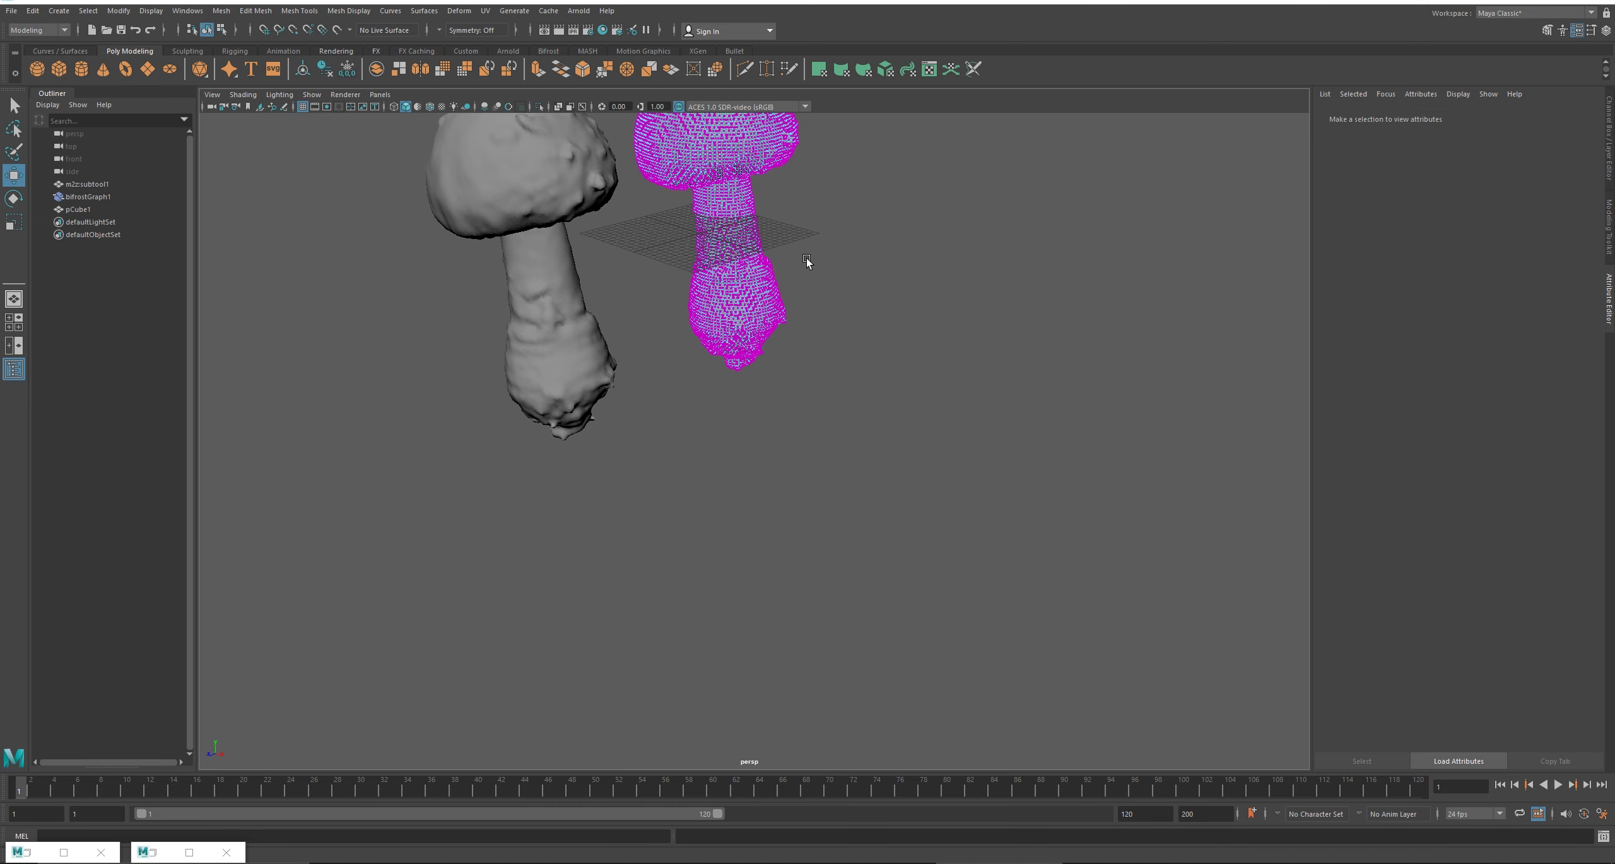
left_click_drag(806, 260, 951, 565)
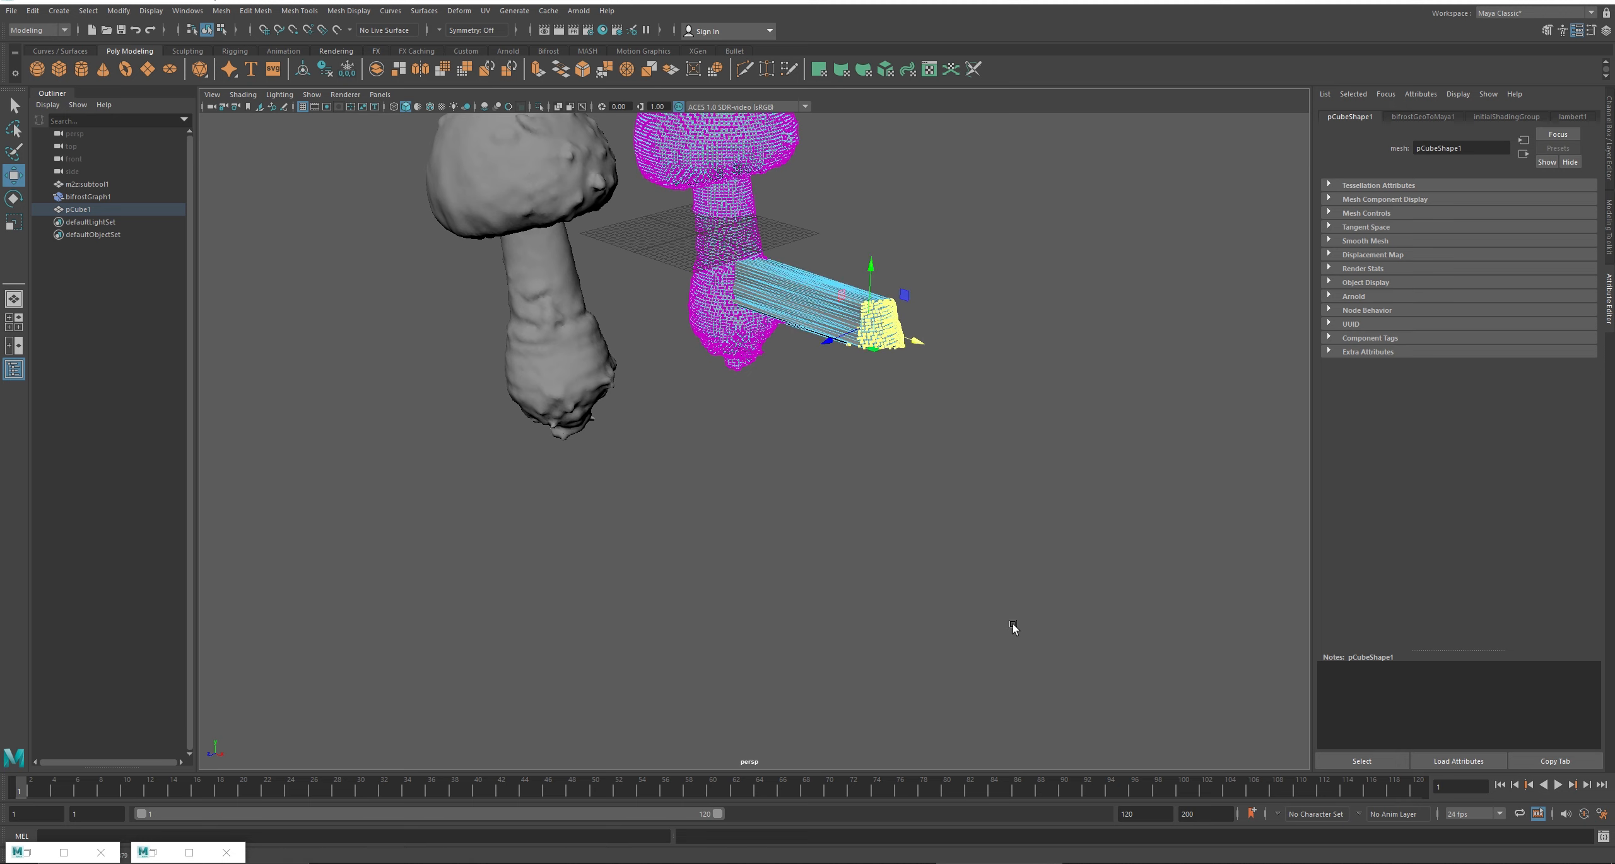
key("ctrl+z")
key("ctrl+z")
right_click_drag(754, 237, 764, 241)
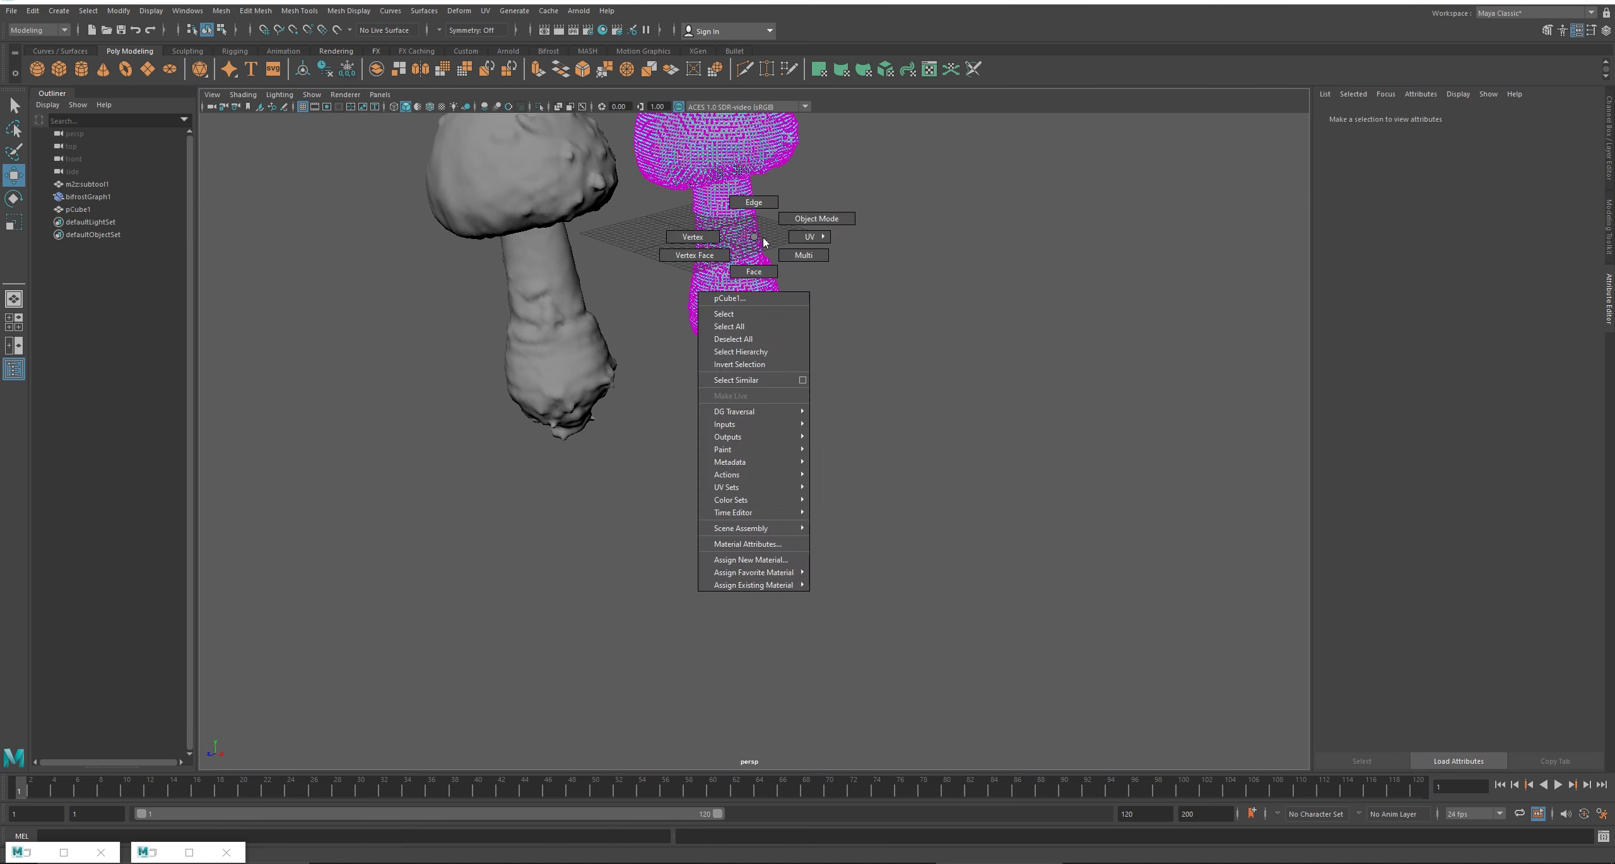
left_click(795, 214)
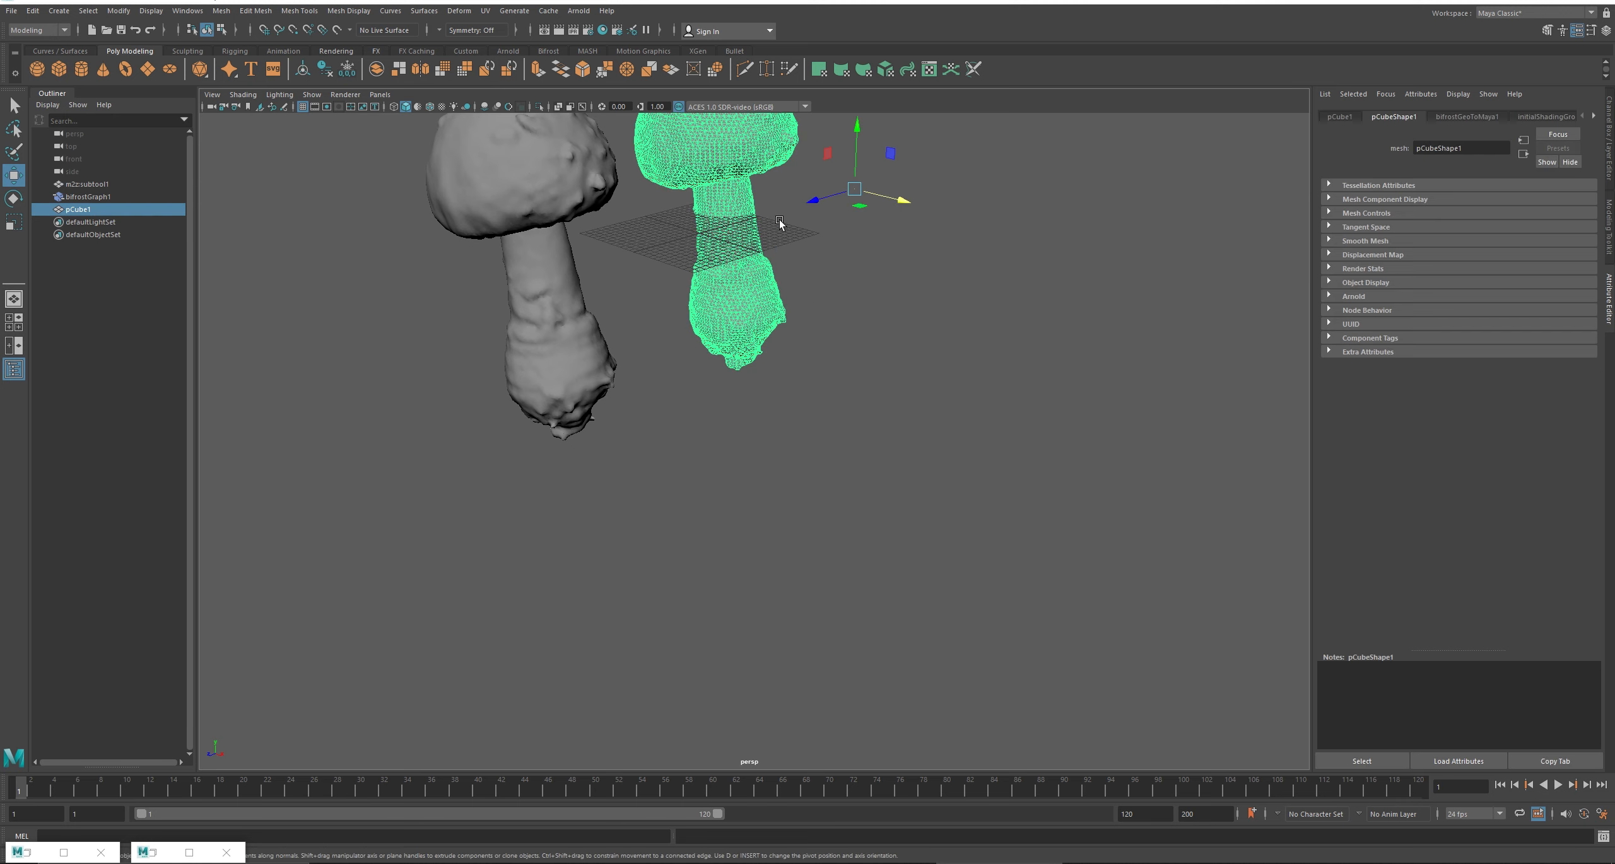
- Send the selected pCube1 mushroom mesh to 3ds Max and frame it in the Perspective view
left_click(11, 10)
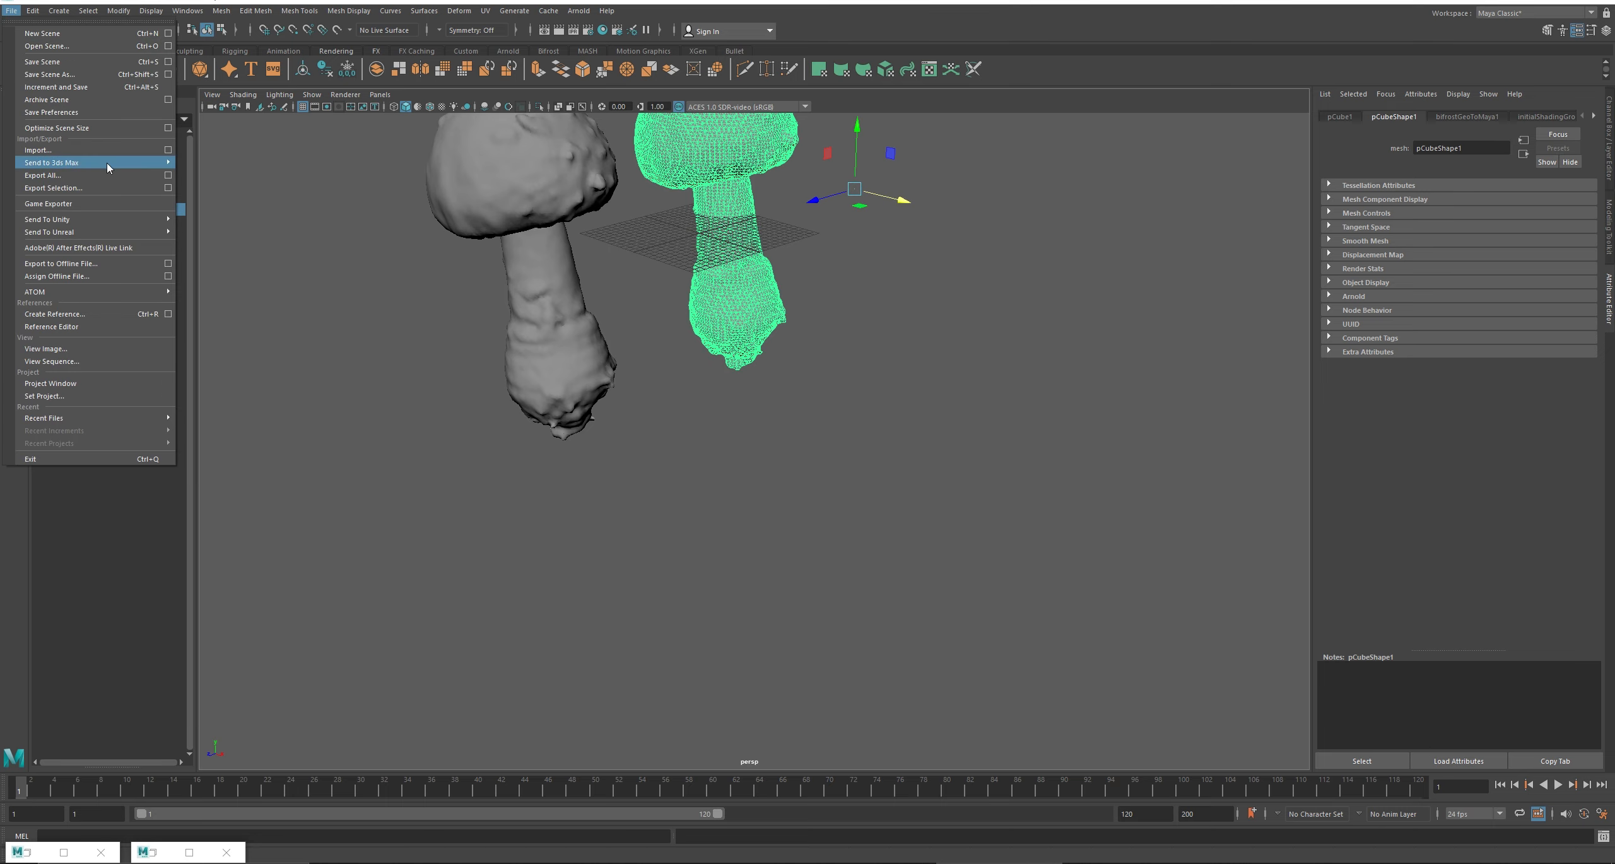
mouse_move(106, 163)
left_click(209, 159)
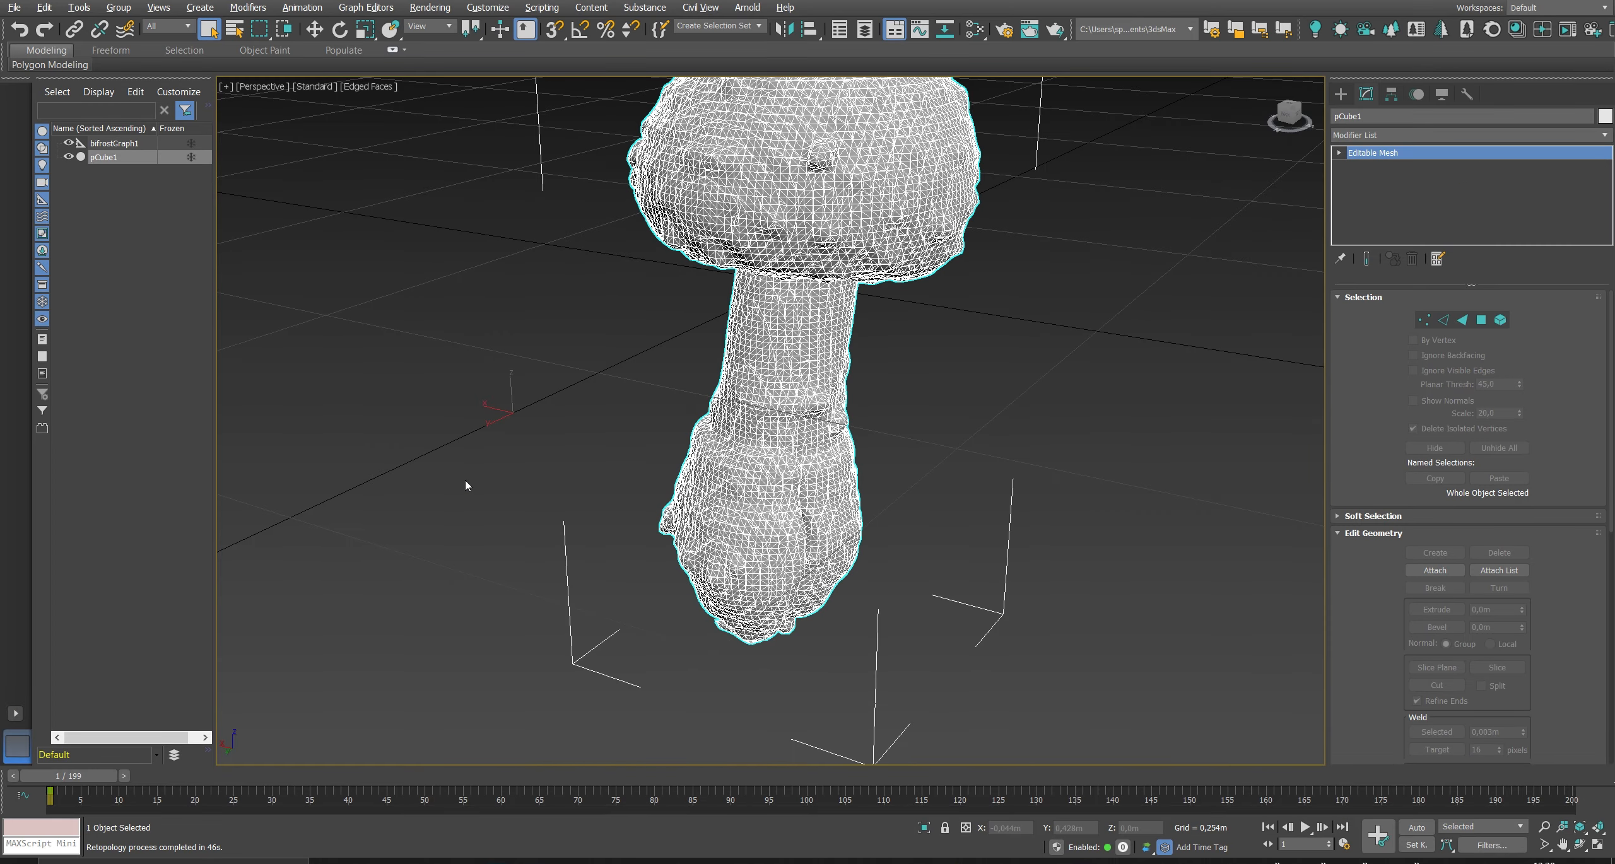
key("z")
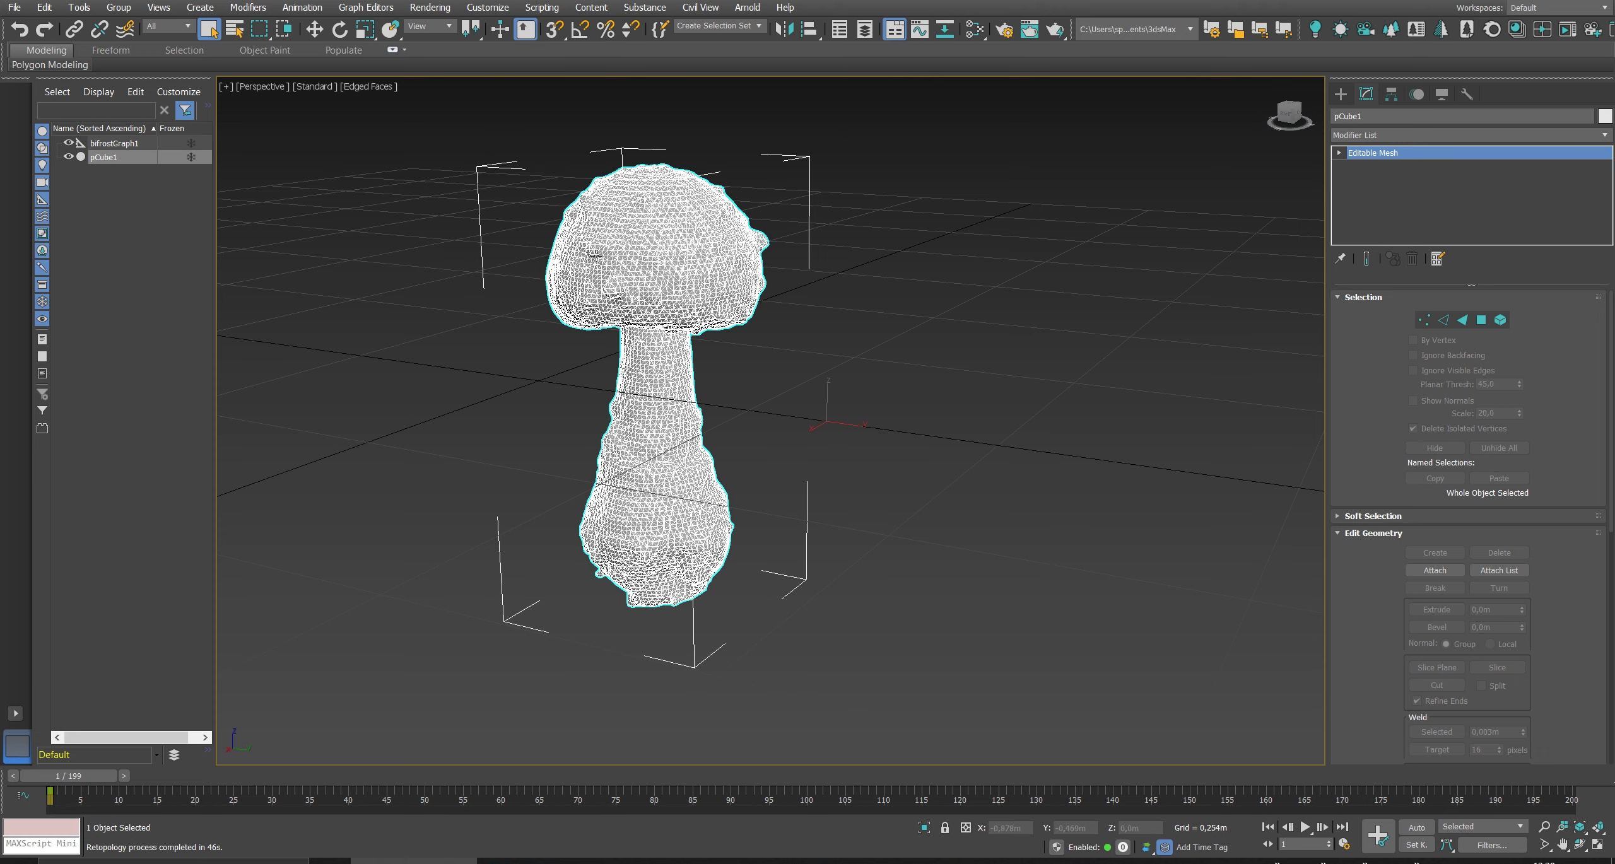
- Add a Mesh Cleaner modifier to pCube1, detect its mesh problems and repair them
left_click(262, 8)
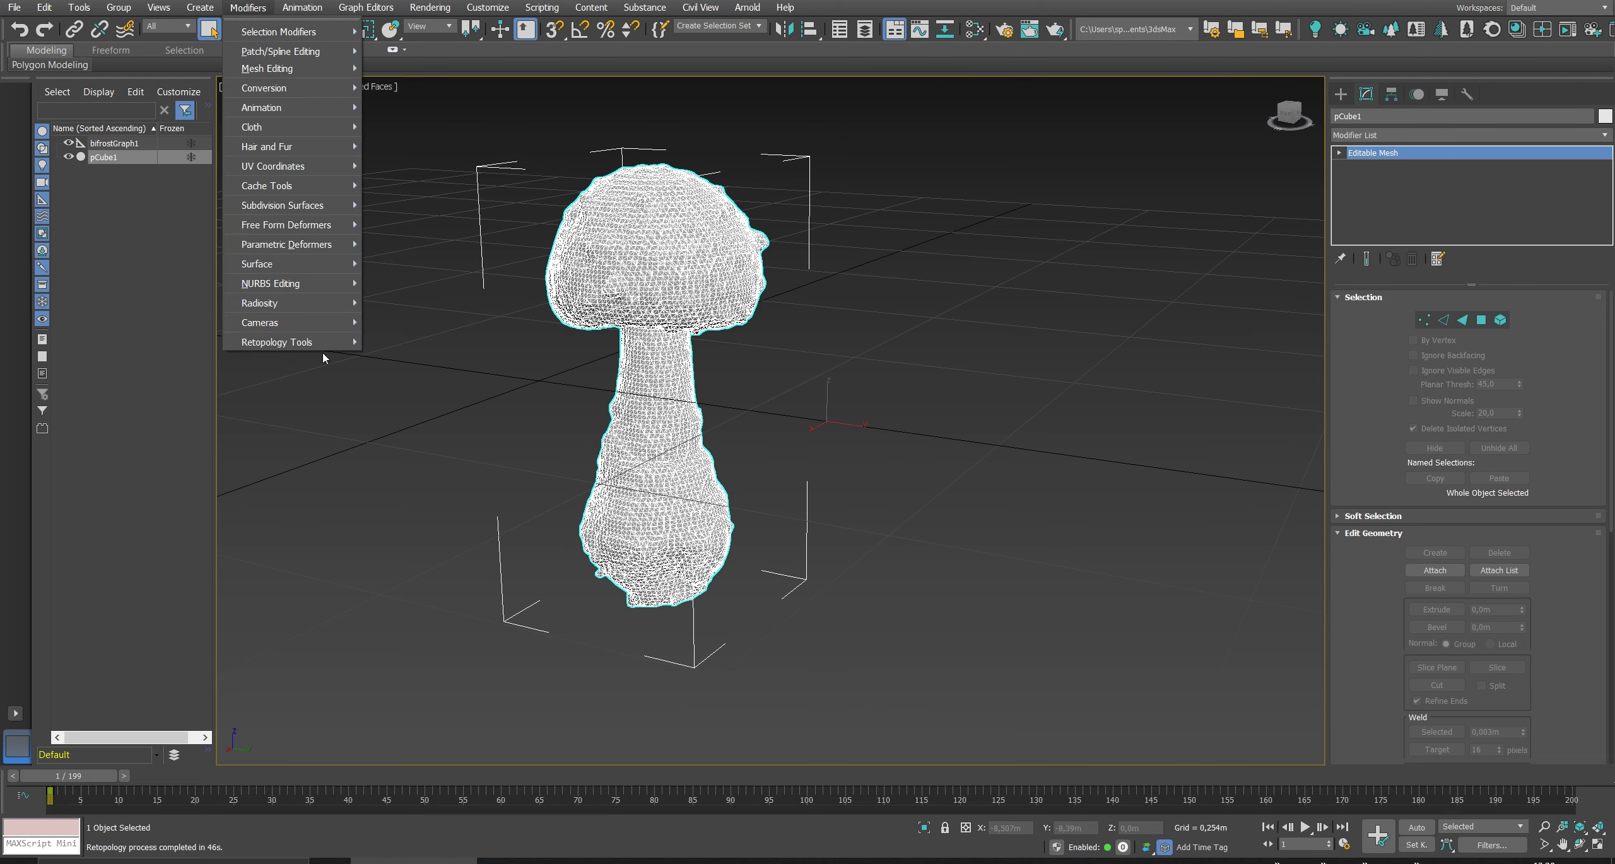
mouse_move(330, 346)
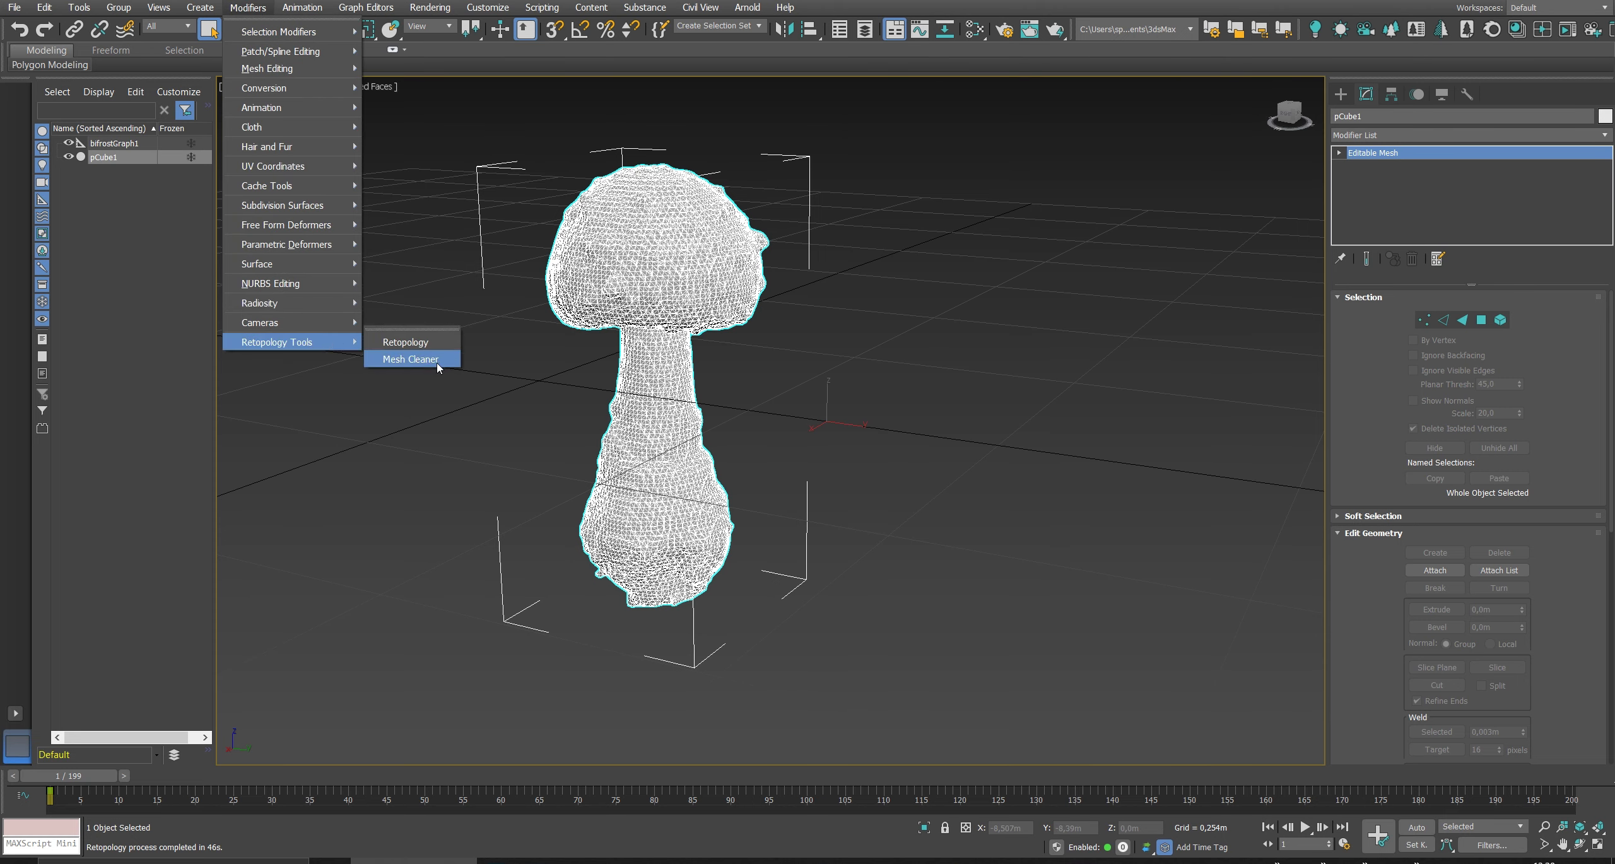
left_click(410, 359)
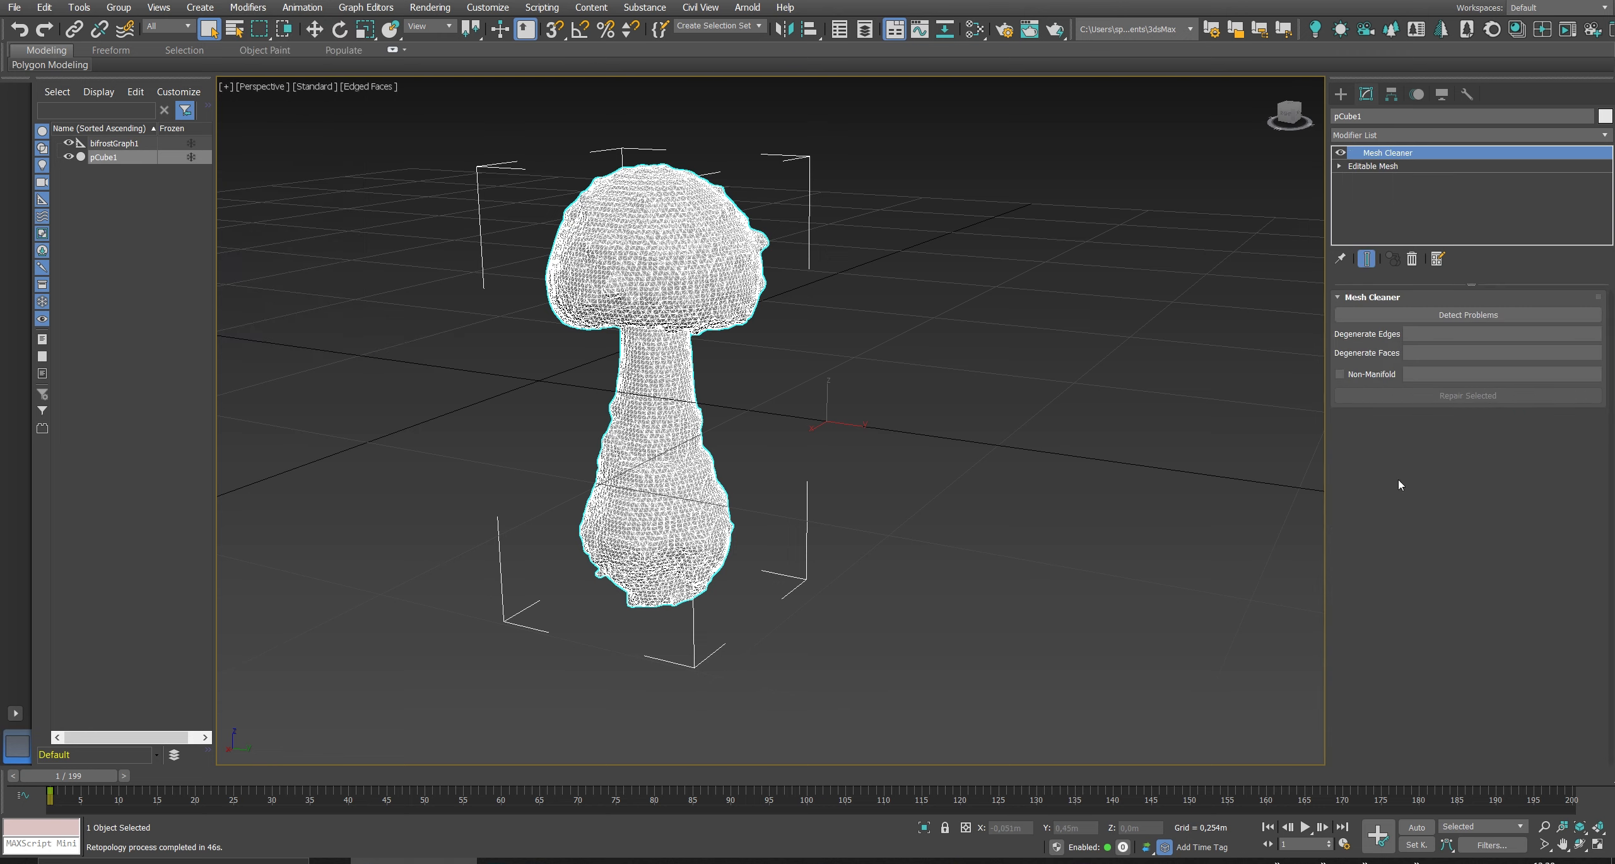
left_click(1373, 316)
left_click(1375, 396)
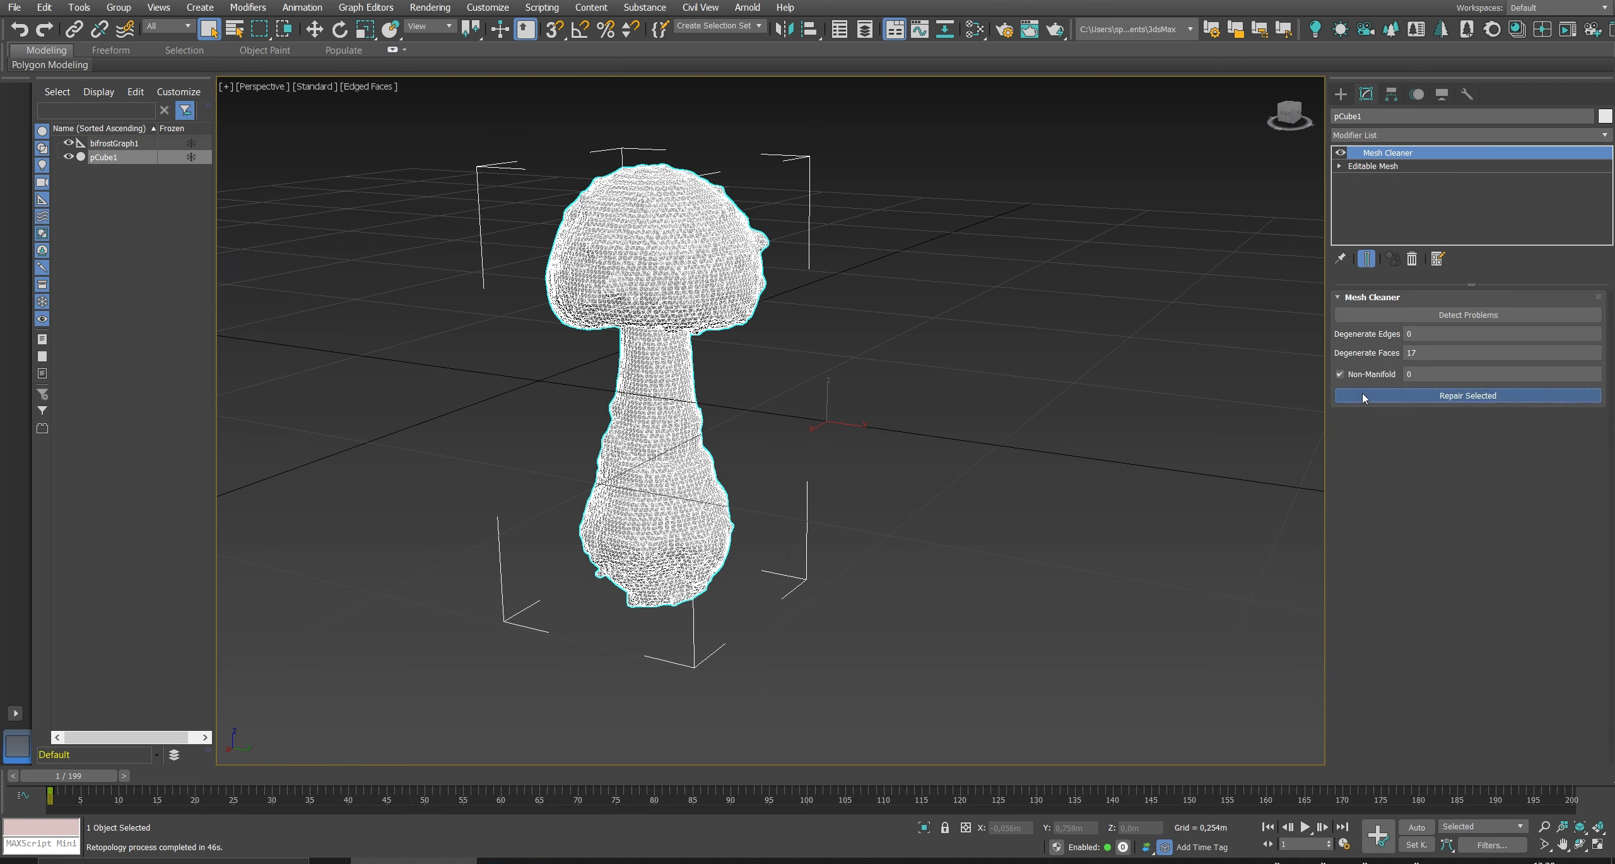
- Add a Retopology modifier above Mesh Cleaner and compute it with ReForm at a face count of 5000
left_click(248, 7)
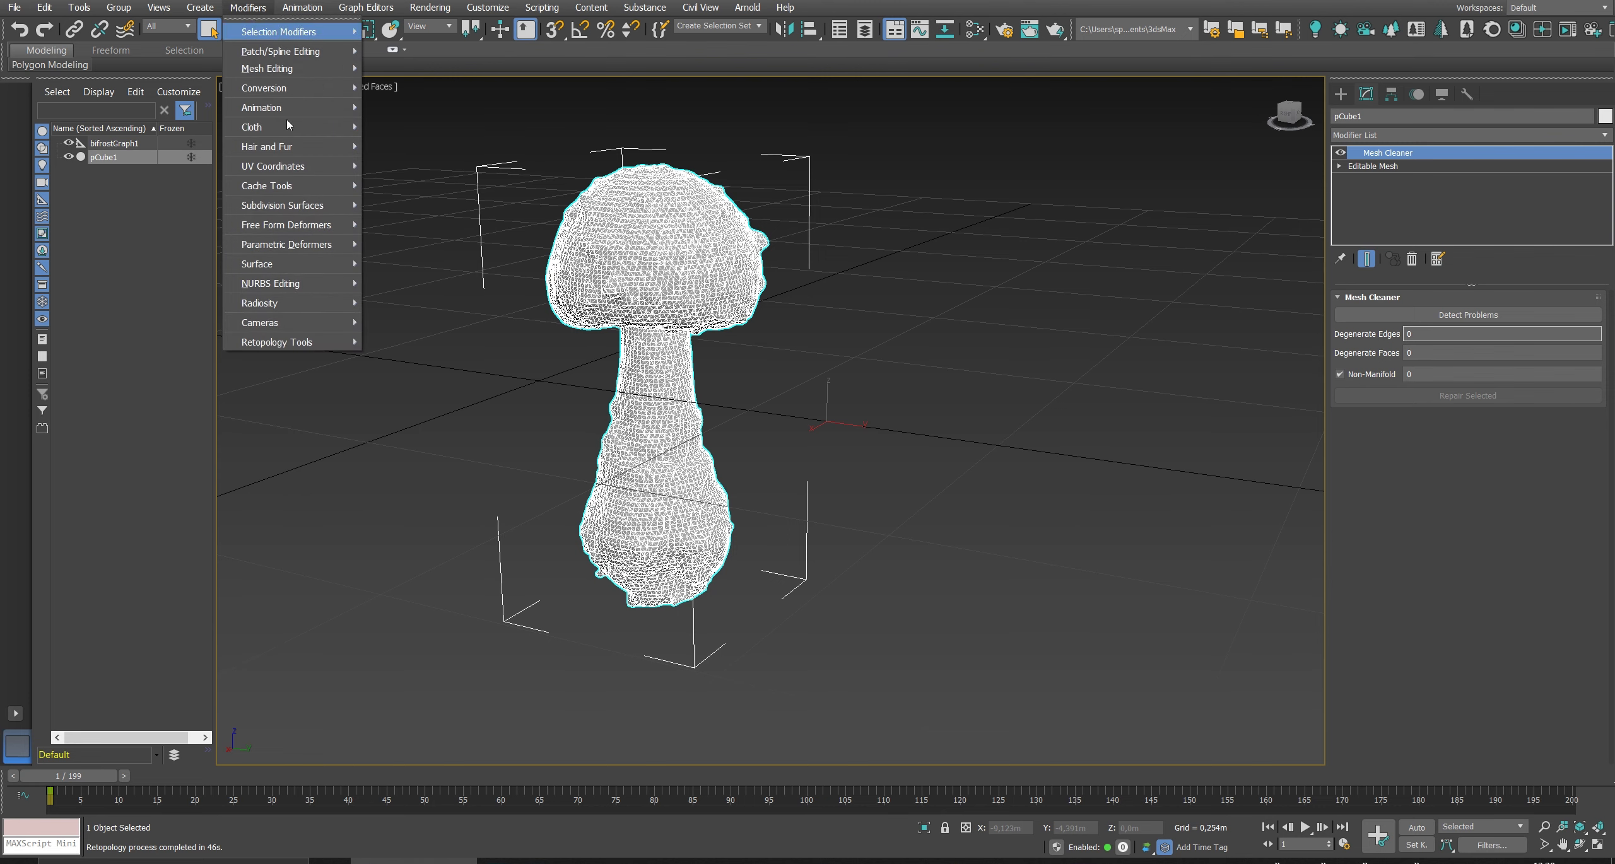
mouse_move(292, 343)
left_click(406, 342)
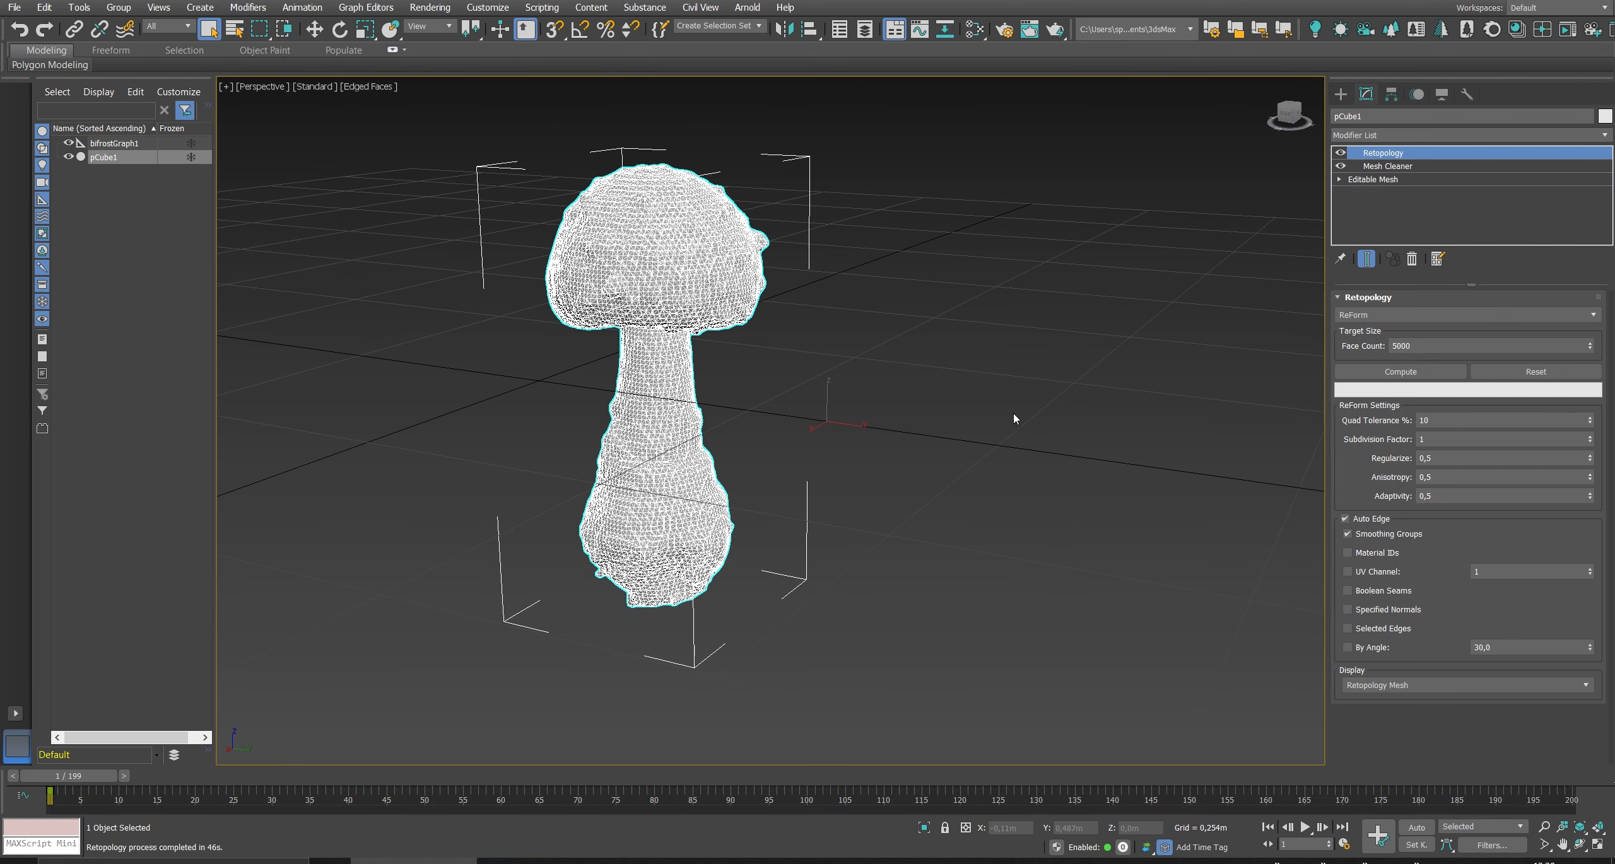
left_click(1401, 372)
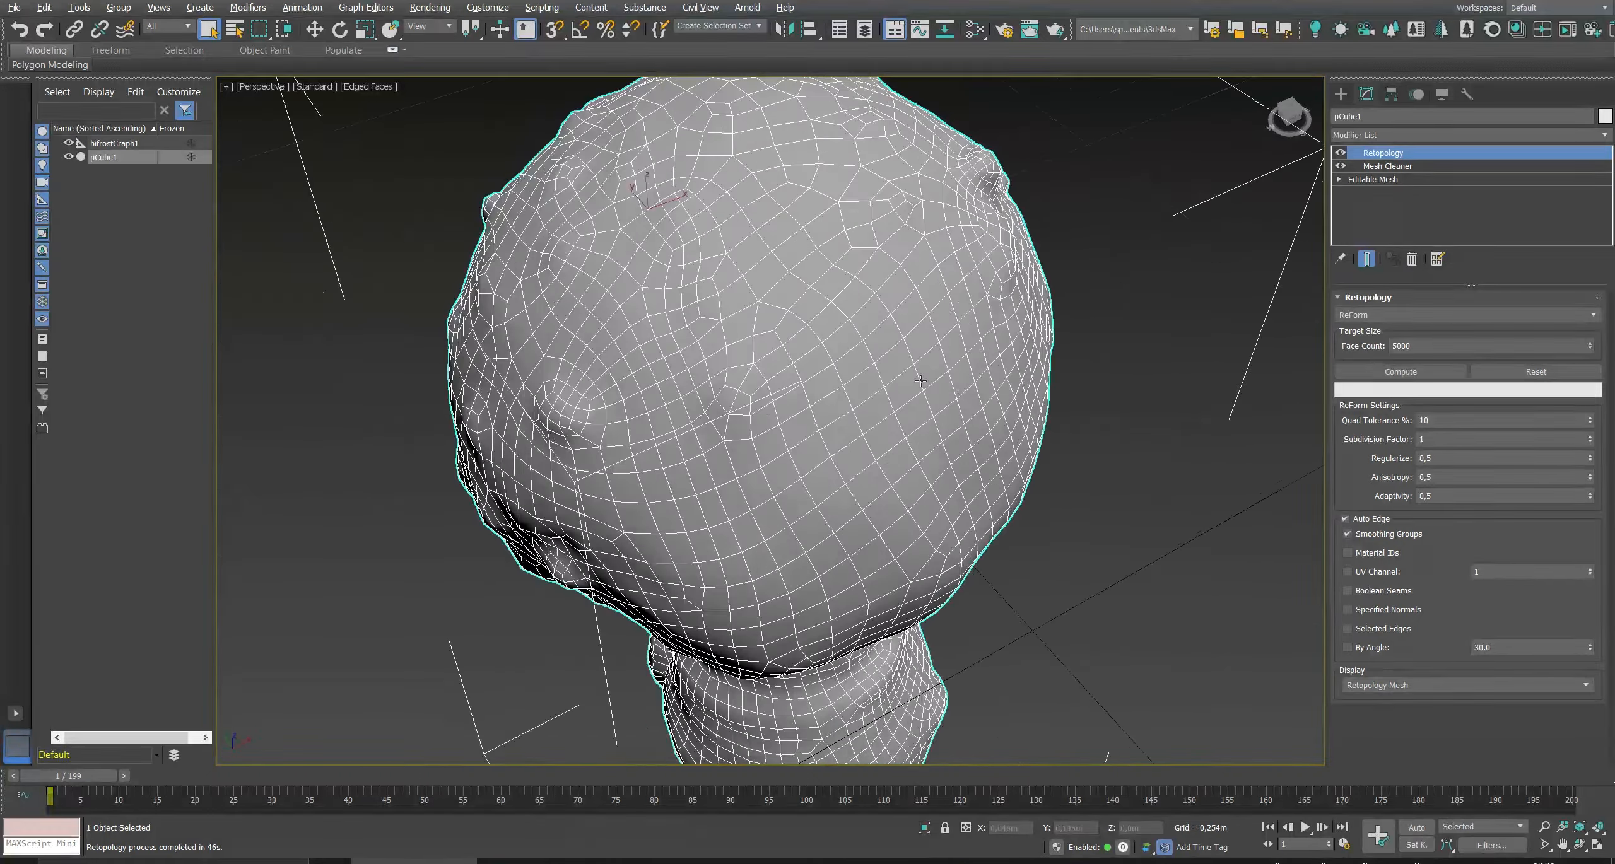
- Examine the retopologized mushroom's quad flow on the cap, stem and base from several angles and distances
middle_click_drag(910, 317, 947, 420, "alt")
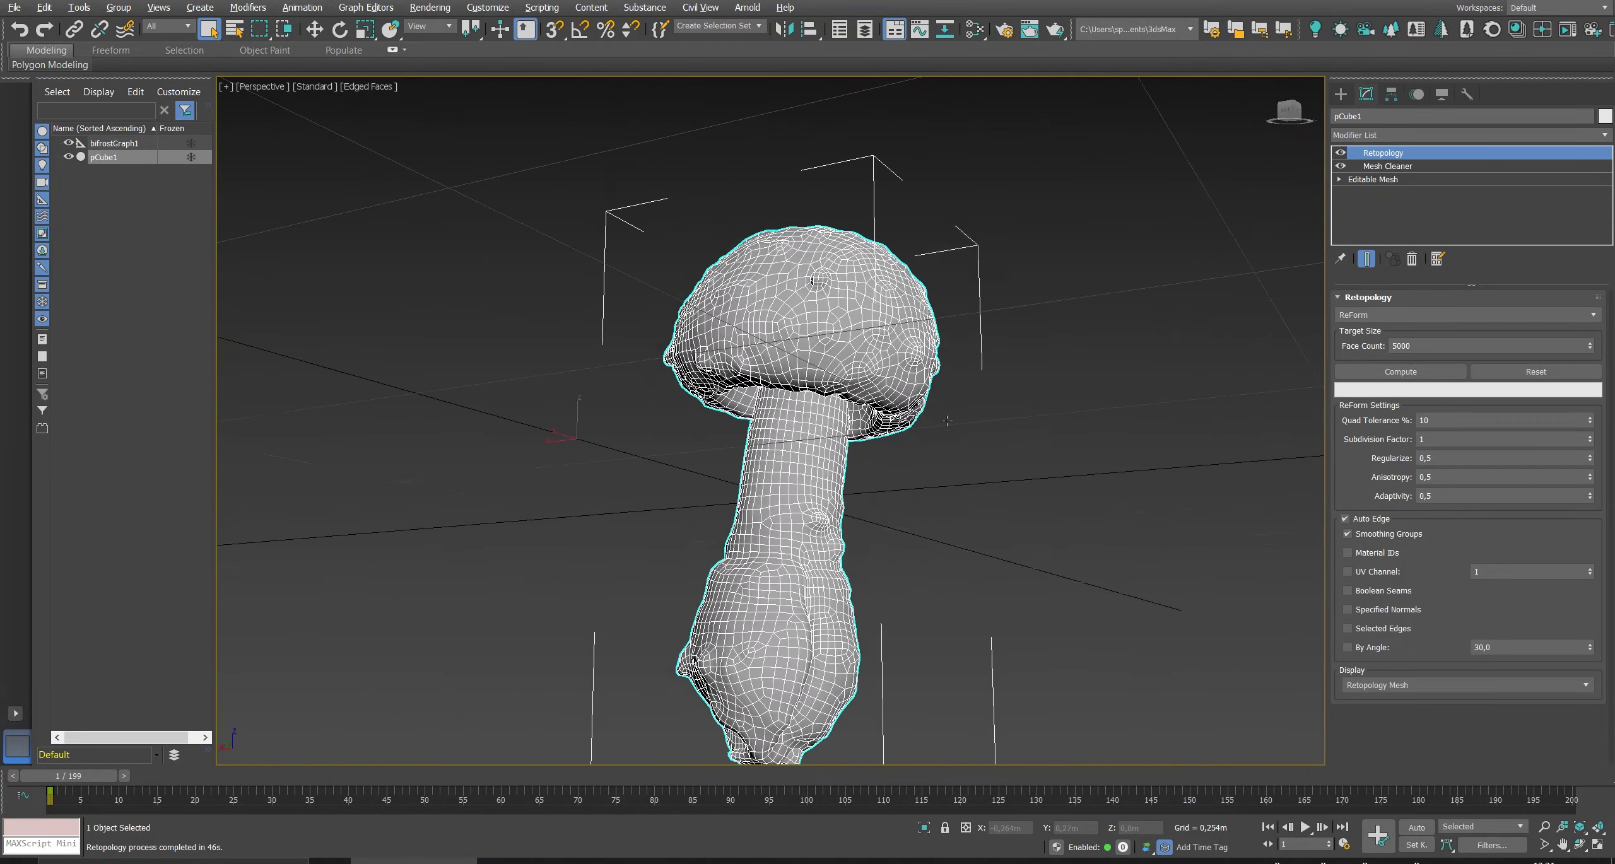
scroll(843, 570, "up", 5)
middle_click_drag(842, 570, 850, 444, "alt")
scroll(850, 444, "down", 5)
middle_click_drag(861, 533, 567, 398, "alt")
scroll(778, 448, "up", 5)
scroll(745, 440, "down", 4)
middle_click_drag(688, 433, 854, 385, "alt")
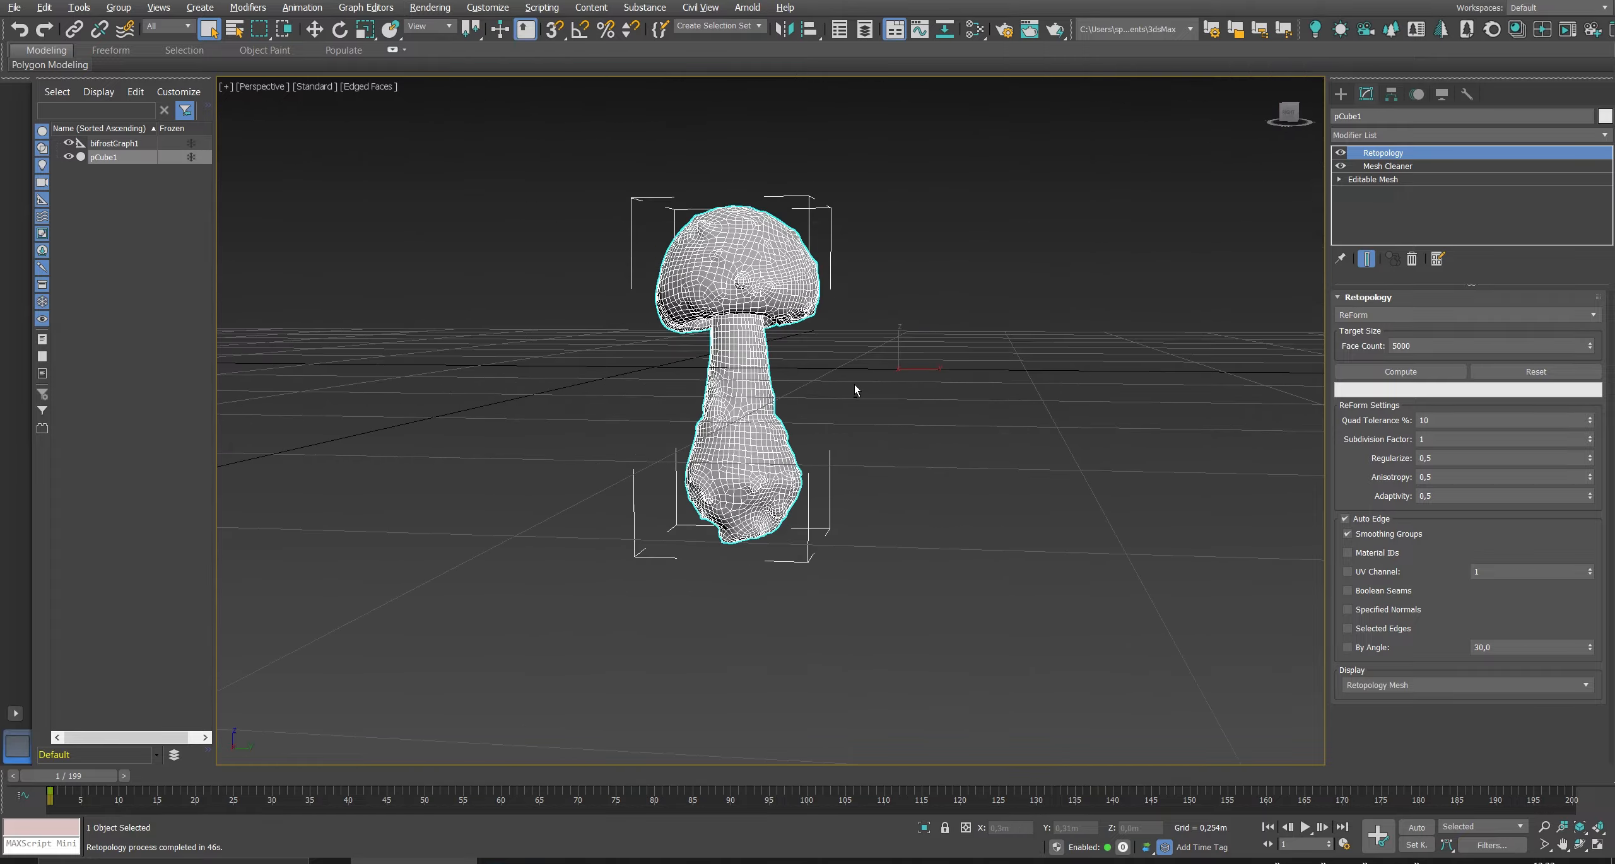
scroll(854, 385, "up", 6)
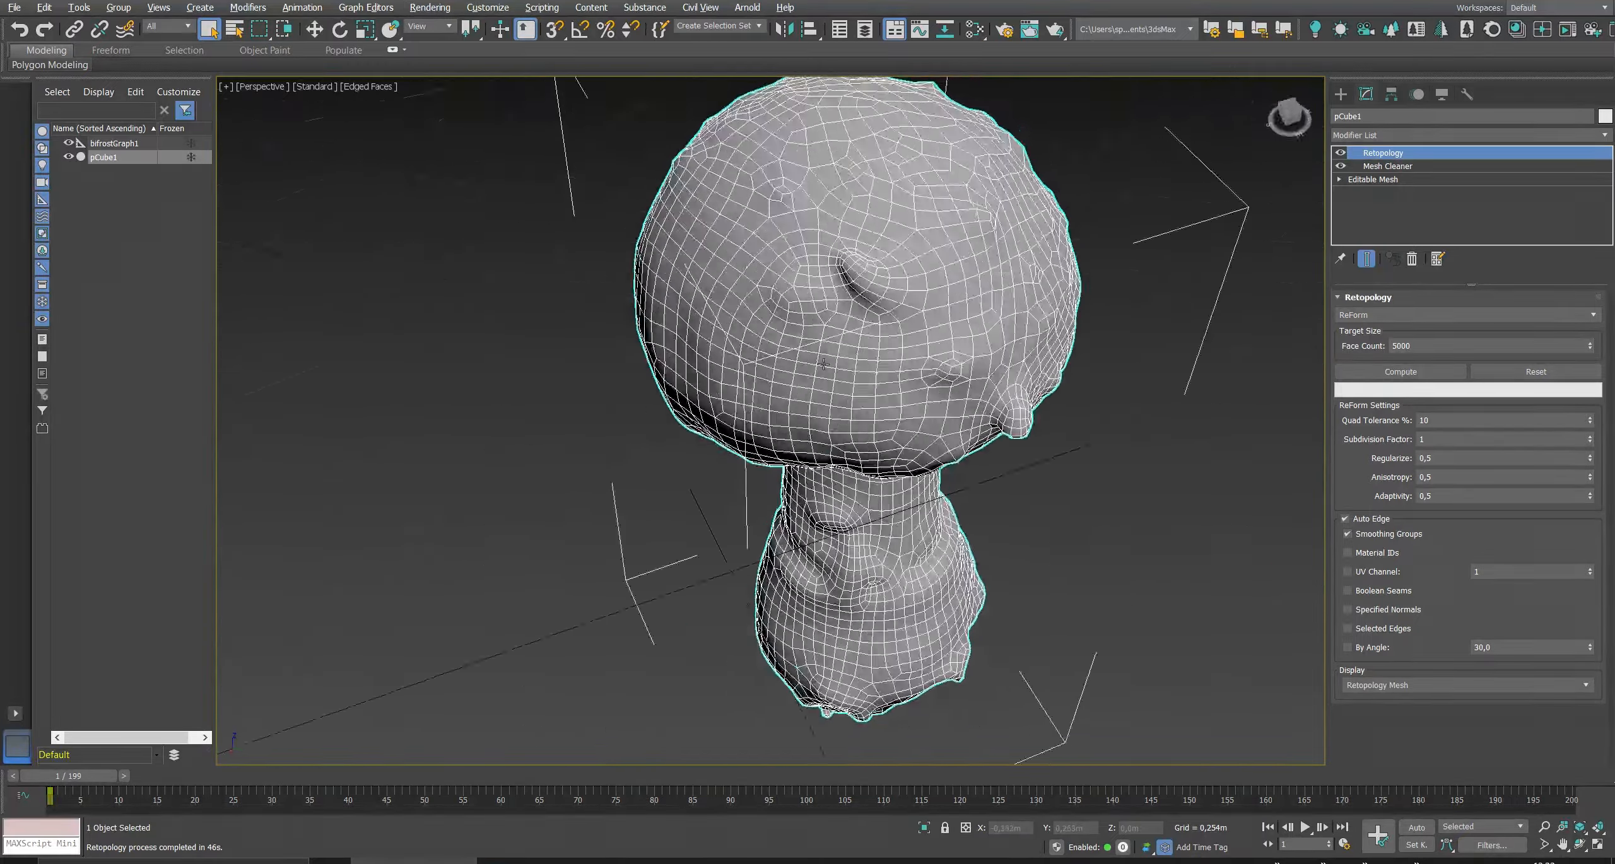